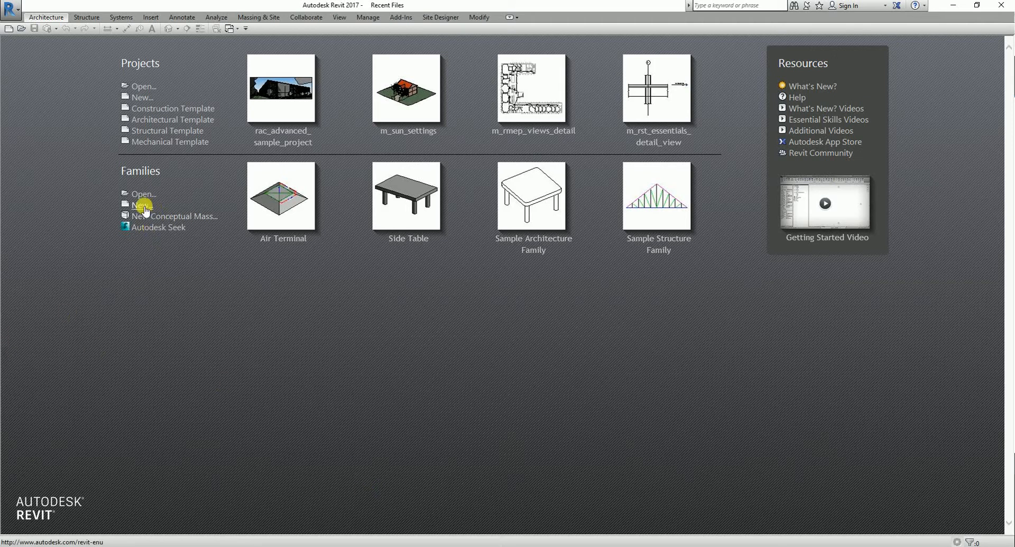
Create a new family from the Metric Generic Model.rft template
{"action": "left_click", "coordinate": [144, 205]}
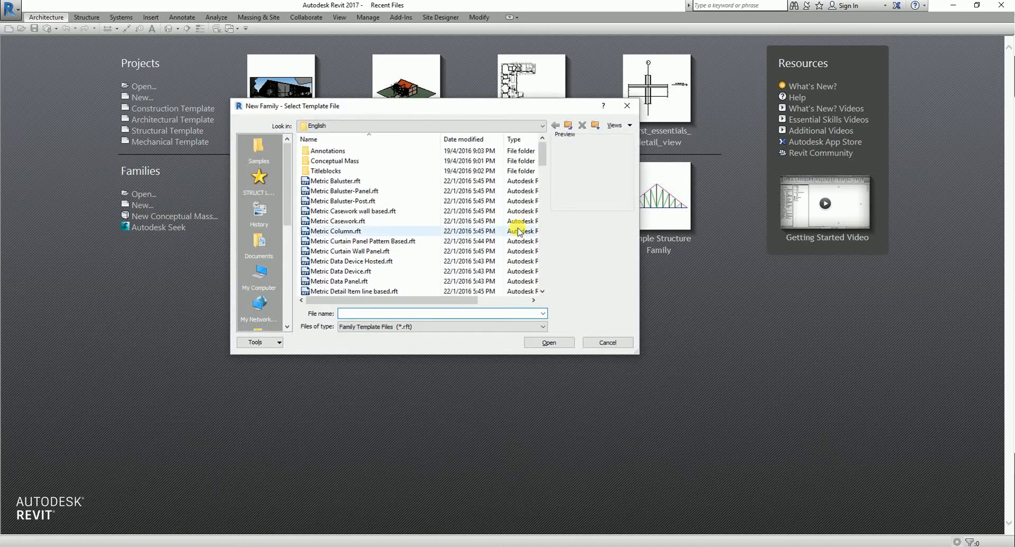
{"action": "mouse_move", "coordinate": [542, 153]}
{"action": "left_mouse_down"}
{"action": "mouse_move", "coordinate": [543, 201]}
{"action": "mouse_move", "coordinate": [480, 223]}
{"action": "left_mouse_up"}
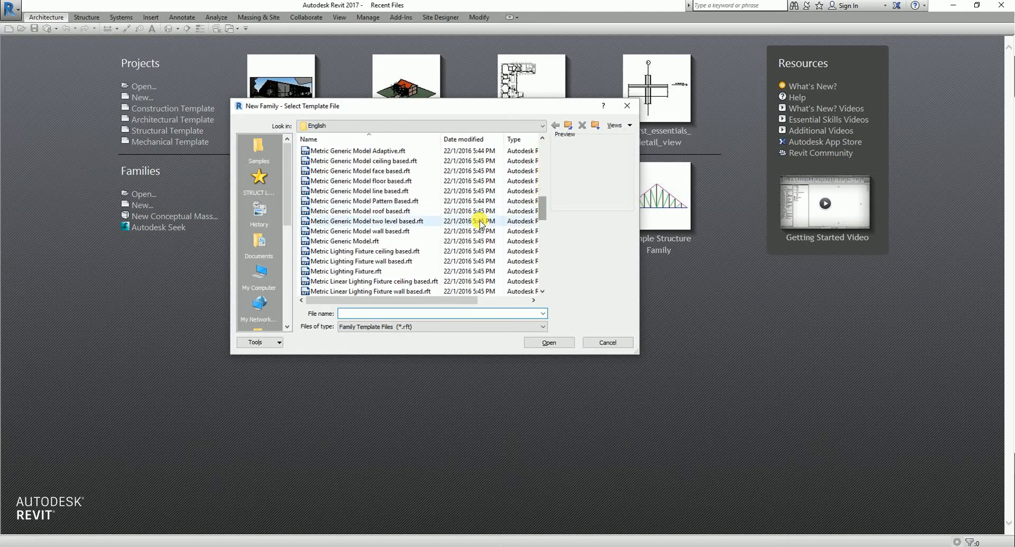
{"action": "left_click", "coordinate": [363, 241]}
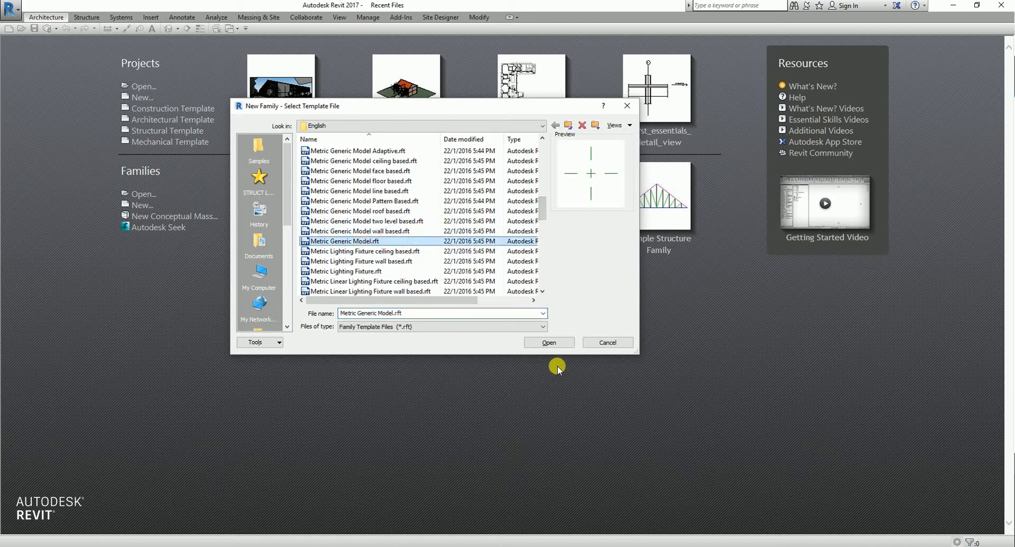
{"action": "left_click", "coordinate": [549, 343]}
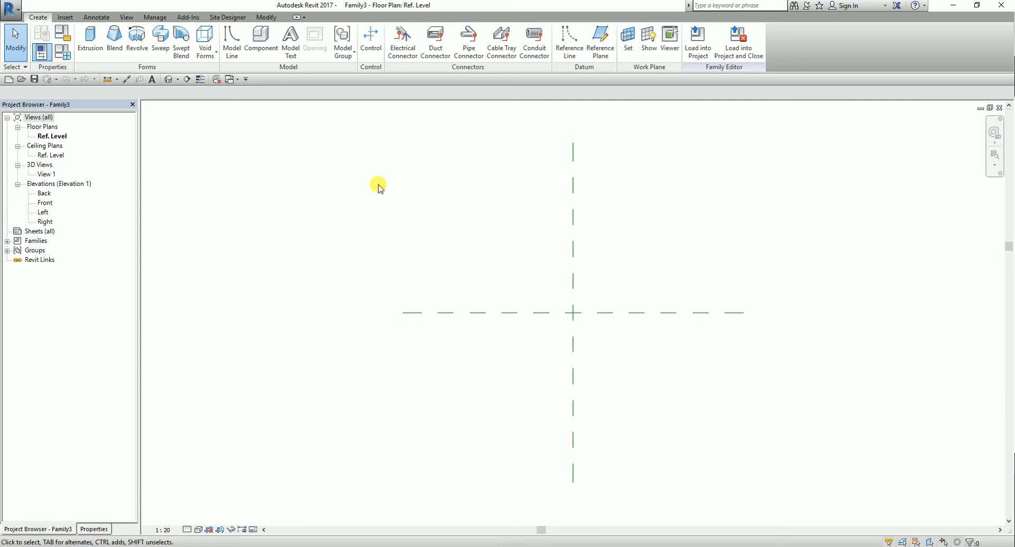
Create a solid extrusion of depth 250 from a rectangle about 2000 by 1800 mm drawn around the reference plane intersection
{"action": "left_click", "coordinate": [88, 40]}
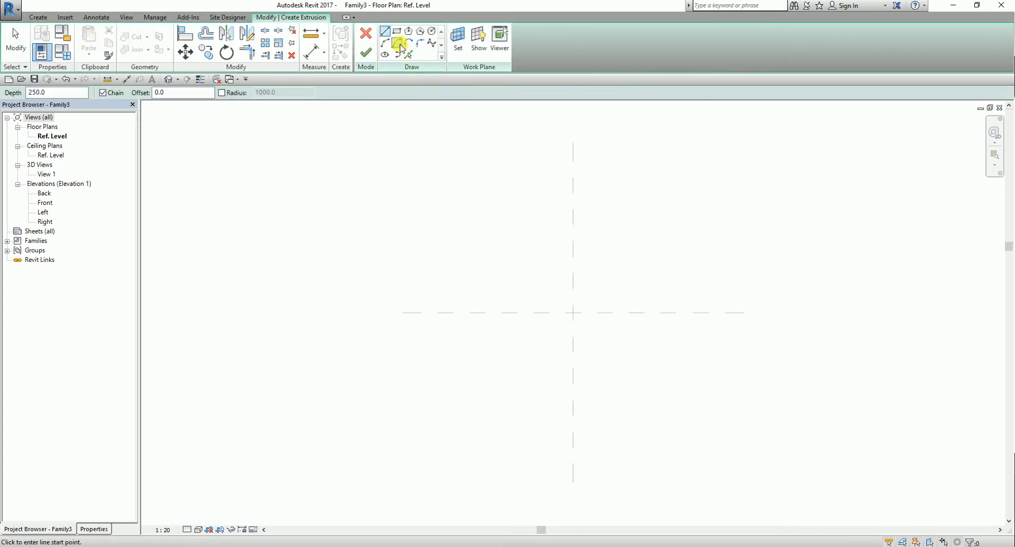
{"action": "left_click", "coordinate": [397, 32]}
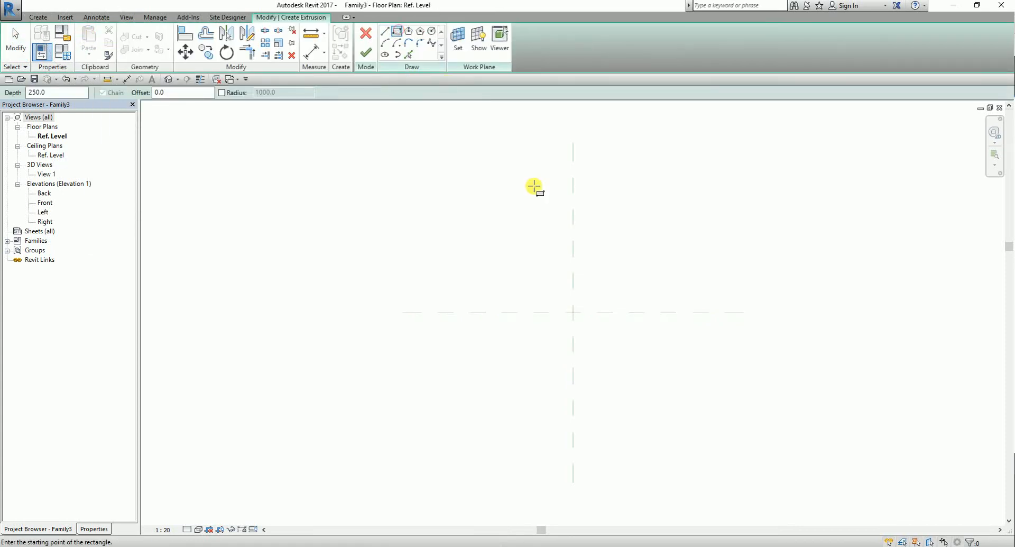
{"action": "left_click", "coordinate": [498, 243]}
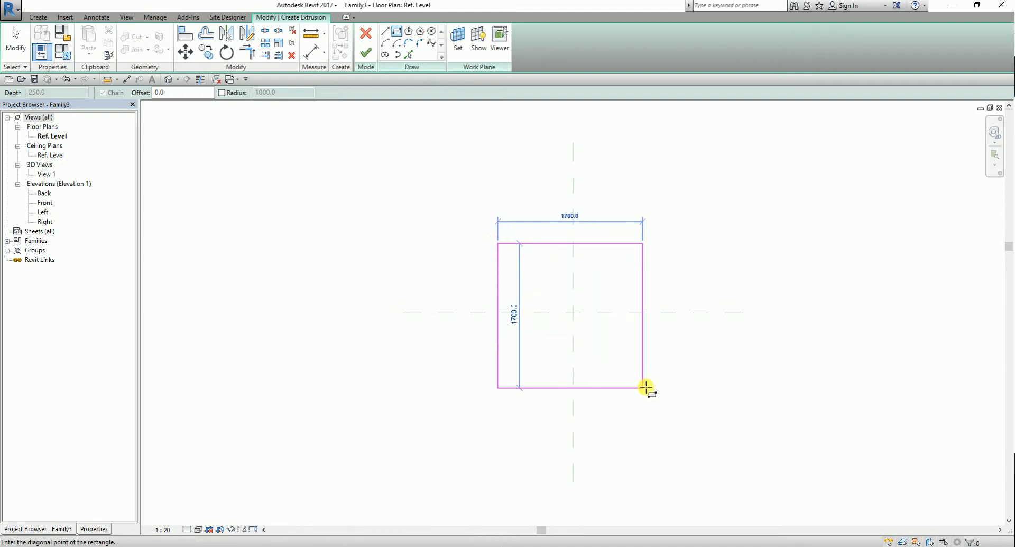
{"action": "left_click", "coordinate": [667, 396]}
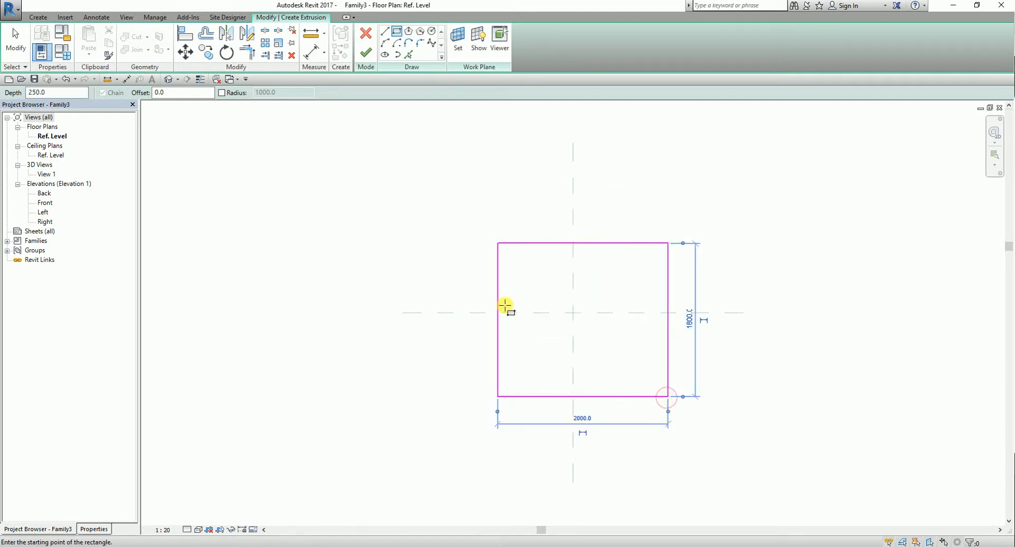
{"action": "left_click", "coordinate": [366, 53]}
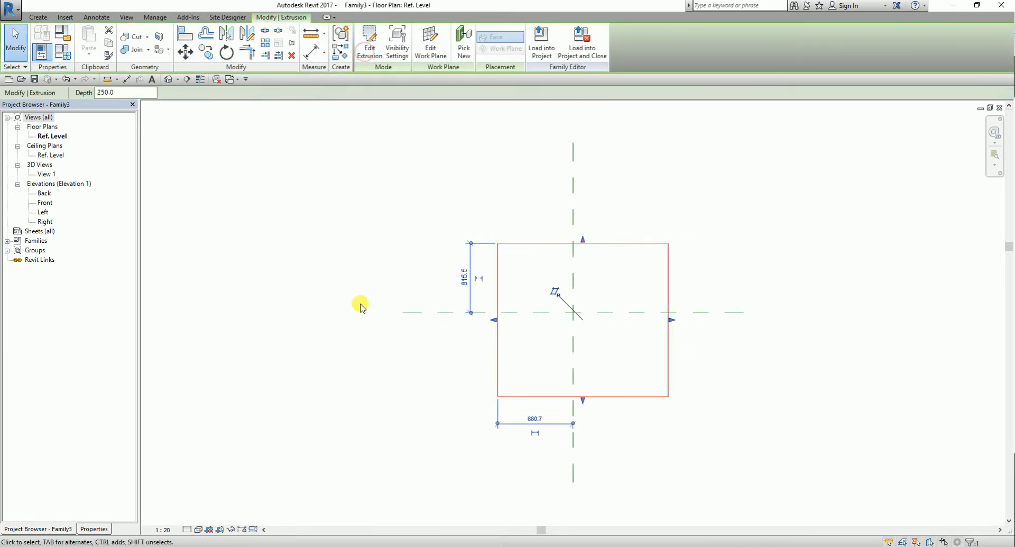
In the default 3D view, stretch the extrusion's top face upward to a depth of about 1893 mm
{"action": "left_click", "coordinate": [168, 80]}
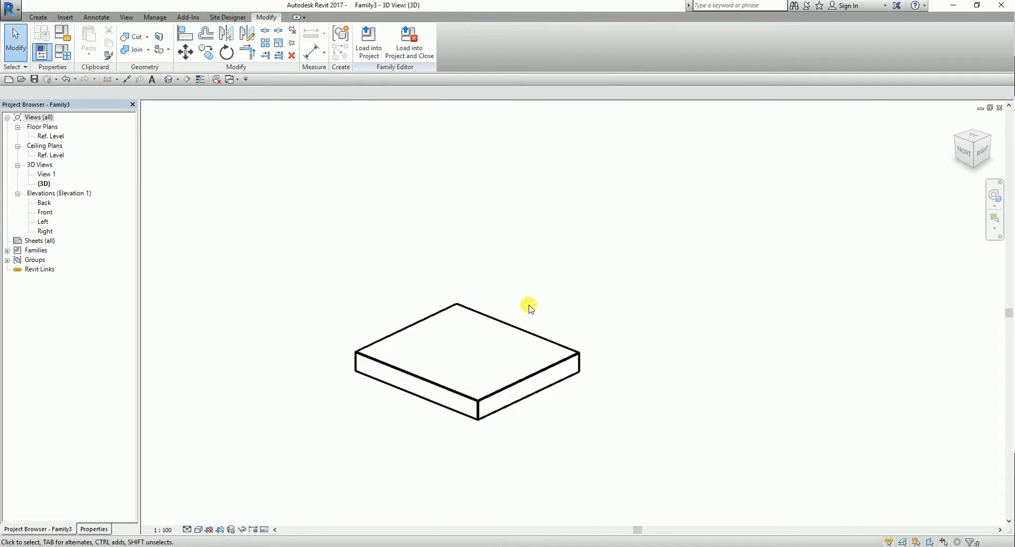
{"action": "left_click", "coordinate": [462, 333]}
{"action": "left_click_drag", "start_coordinate": [474, 321], "coordinate": [478, 227]}
{"action": "left_click", "coordinate": [206, 153]}
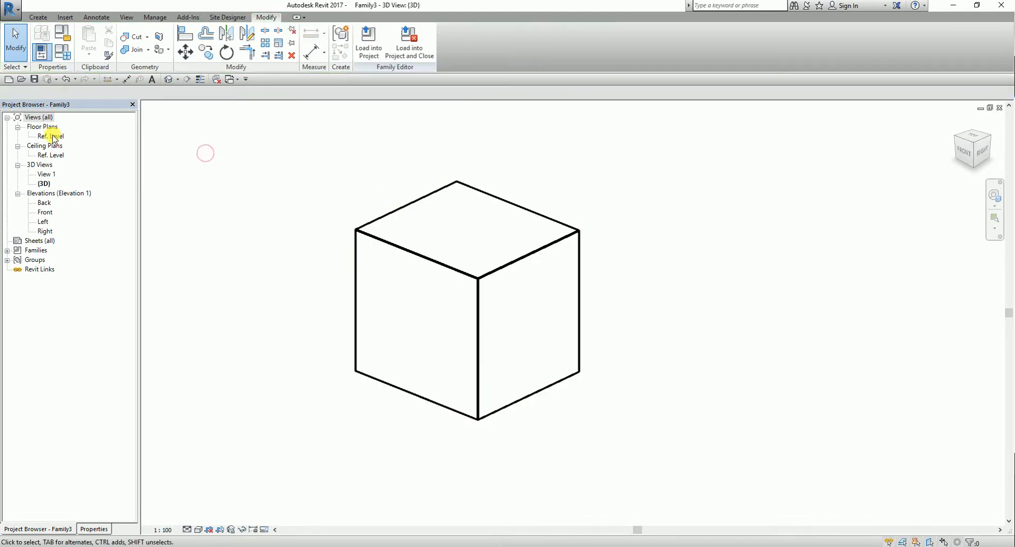
In the Ref. Level floor plan, copy the block about 3100 mm horizontally with the Constrain and Multiple options on
{"action": "double_click", "coordinate": [50, 136]}
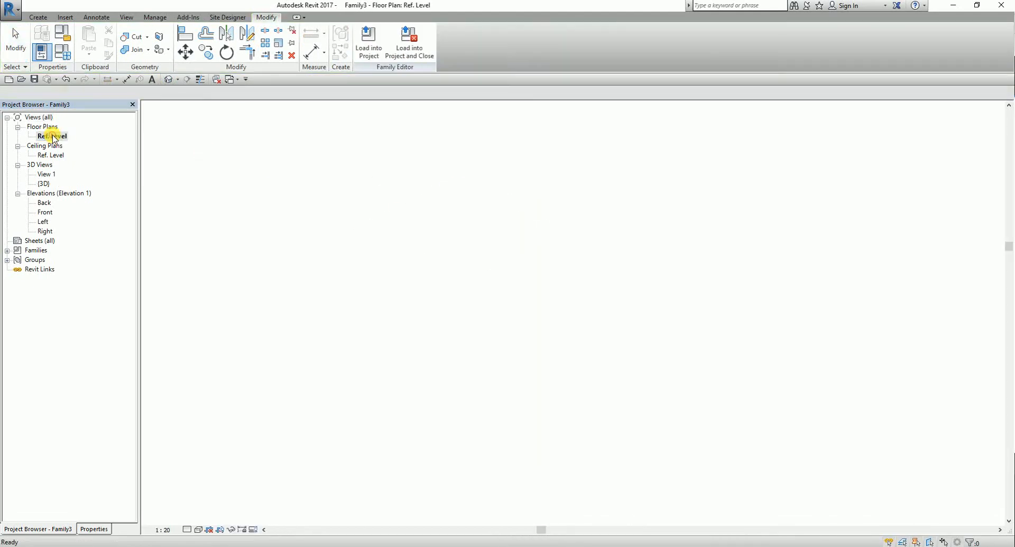
{"action": "left_click", "coordinate": [38, 17]}
{"action": "left_click", "coordinate": [210, 55]}
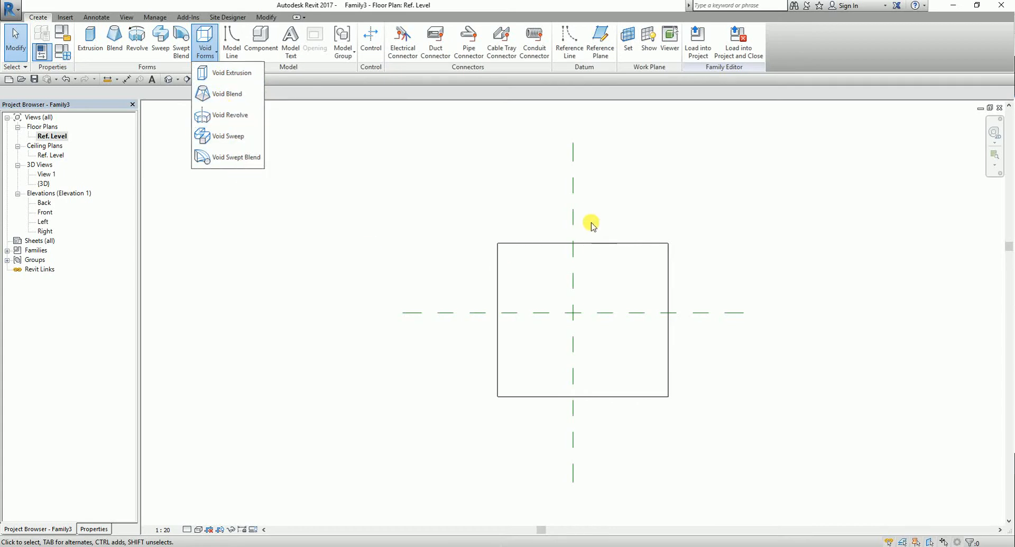
{"action": "left_click", "coordinate": [629, 242]}
{"action": "scroll", "coordinate": [614, 241], "scroll_direction": "down", "scroll_amount": 2}
{"action": "middle_click_drag", "start_coordinate": [614, 241], "coordinate": [497, 219]}
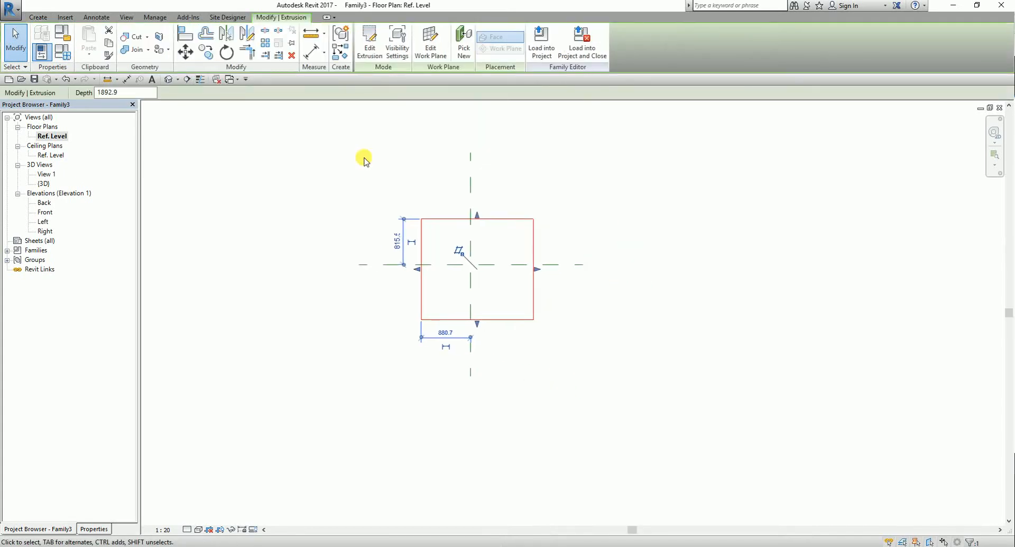
{"action": "left_click", "coordinate": [205, 52]}
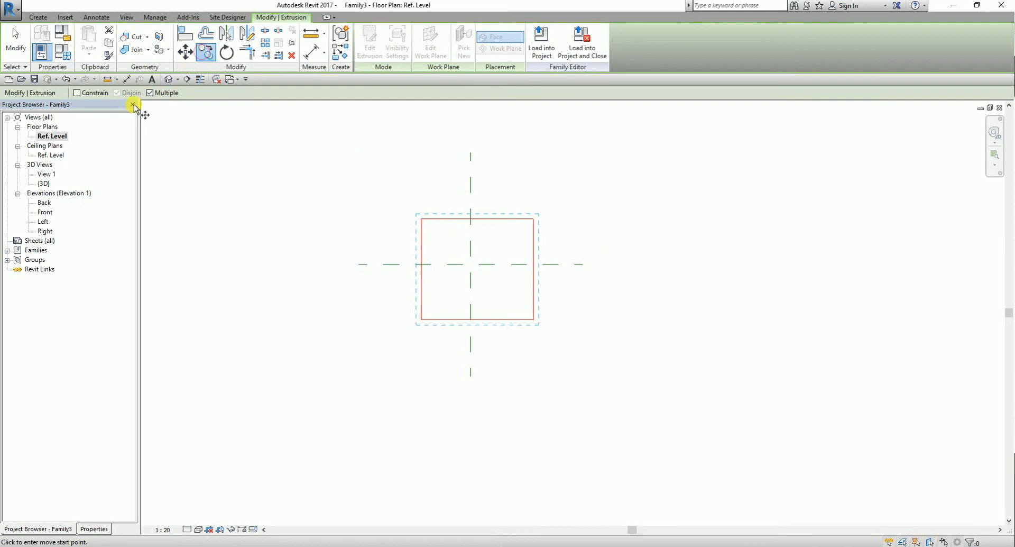
{"action": "left_click", "coordinate": [78, 93]}
{"action": "left_click", "coordinate": [483, 245]}
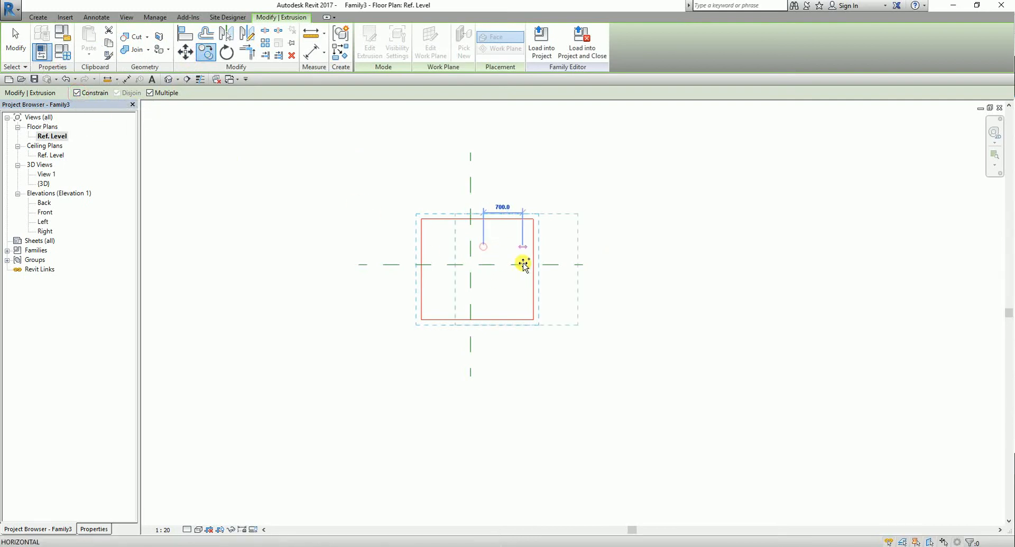
{"action": "scroll", "coordinate": [524, 264], "scroll_direction": "down", "scroll_amount": 1}
{"action": "middle_click_drag", "start_coordinate": [524, 263], "coordinate": [379, 243]}
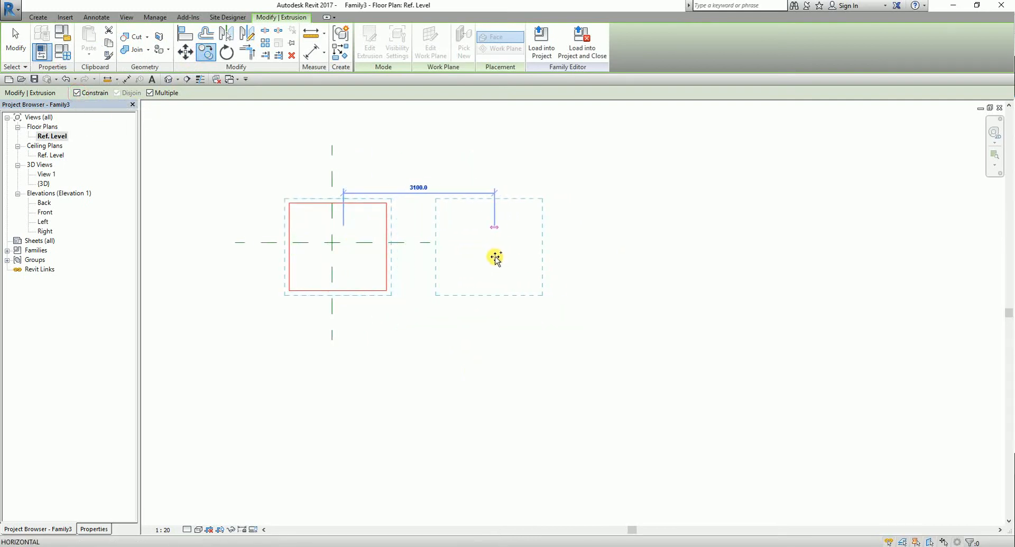
{"action": "left_click", "coordinate": [495, 257]}
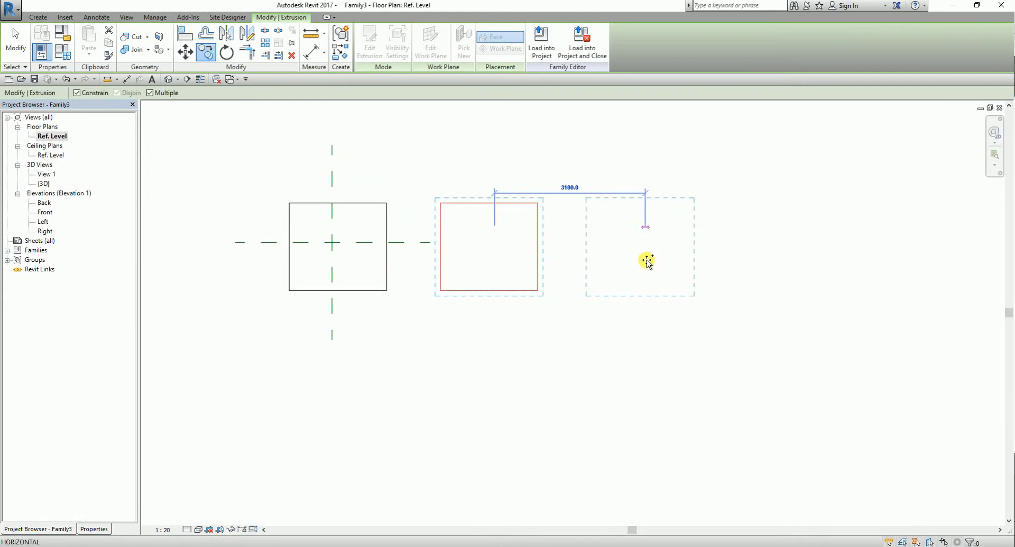
Place three more copies of the block along the same horizontal row, making five blocks, and end the Copy command
{"action": "middle_click_drag", "start_coordinate": [646, 260], "coordinate": [577, 277]}
{"action": "left_click", "coordinate": [676, 278]}
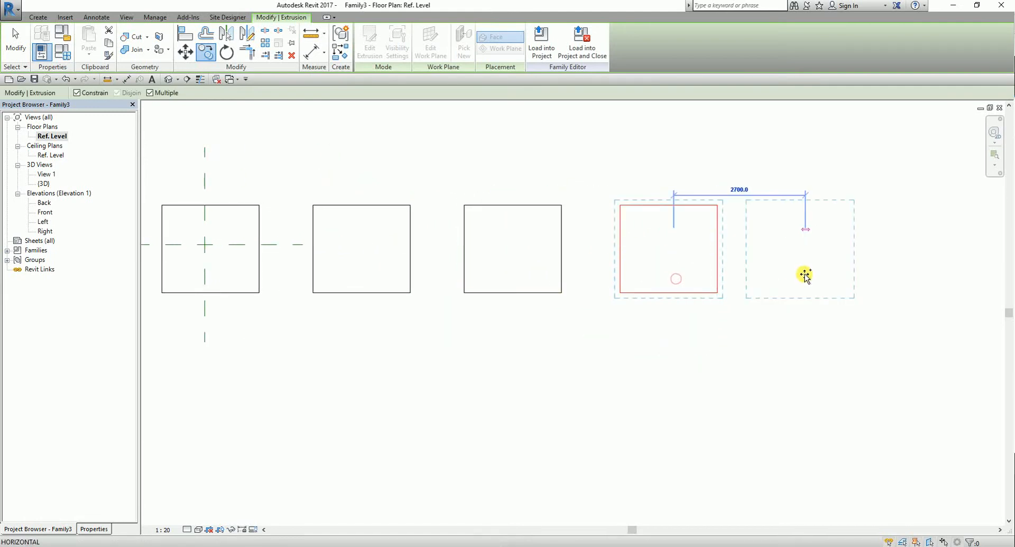
{"action": "left_click", "coordinate": [830, 283]}
{"action": "key", "text": "Escape"}
{"action": "key", "text": "Escape"}
{"action": "scroll", "coordinate": [344, 247], "scroll_direction": "down", "scroll_amount": 1}
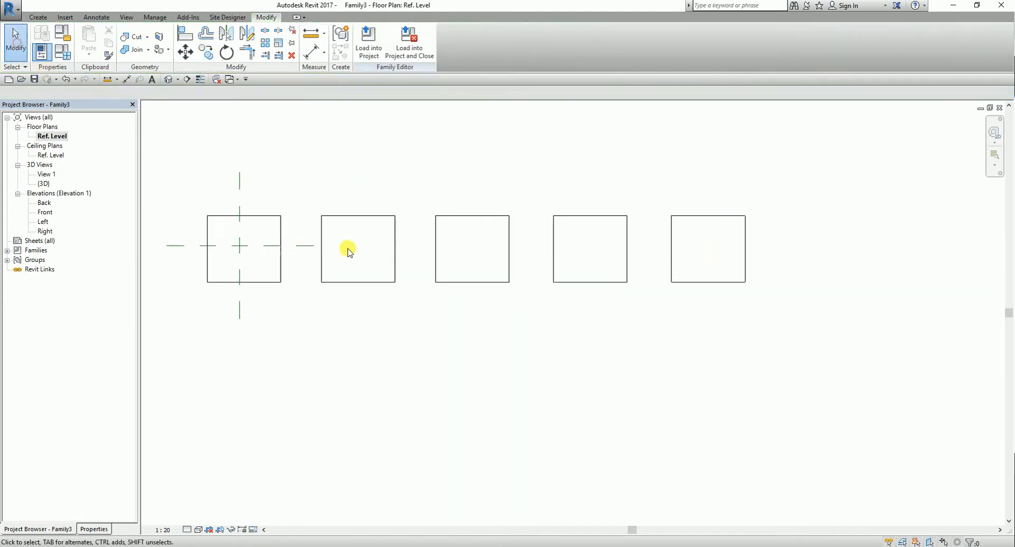
Create a void extrusion of depth 250 from a rectangle about 500 by 400 mm at the first block's lower-right plan corner
{"action": "middle_click_drag", "start_coordinate": [345, 247], "coordinate": [489, 197]}
{"action": "scroll", "coordinate": [451, 189], "scroll_direction": "up", "scroll_amount": 2}
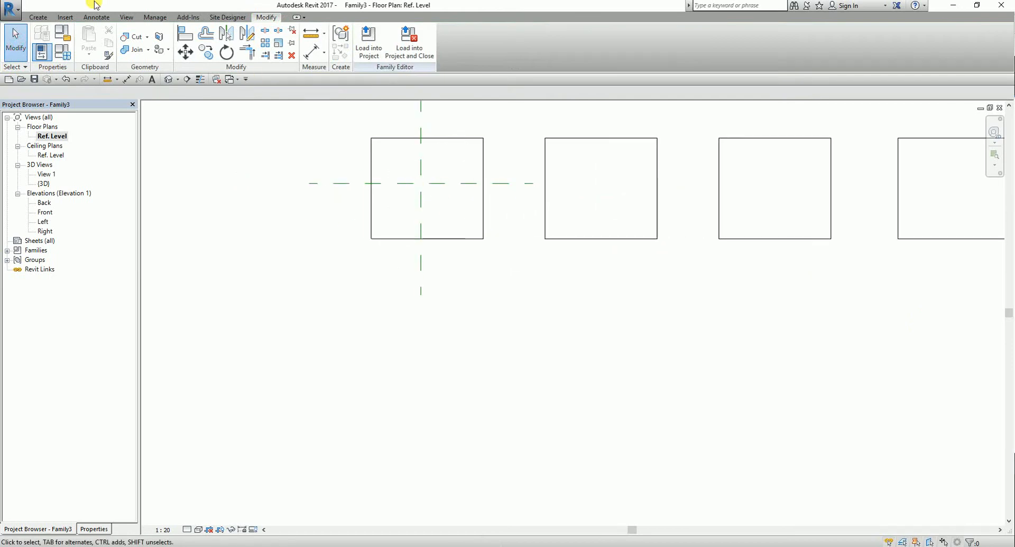
{"action": "left_click", "coordinate": [40, 17]}
{"action": "left_click", "coordinate": [206, 47]}
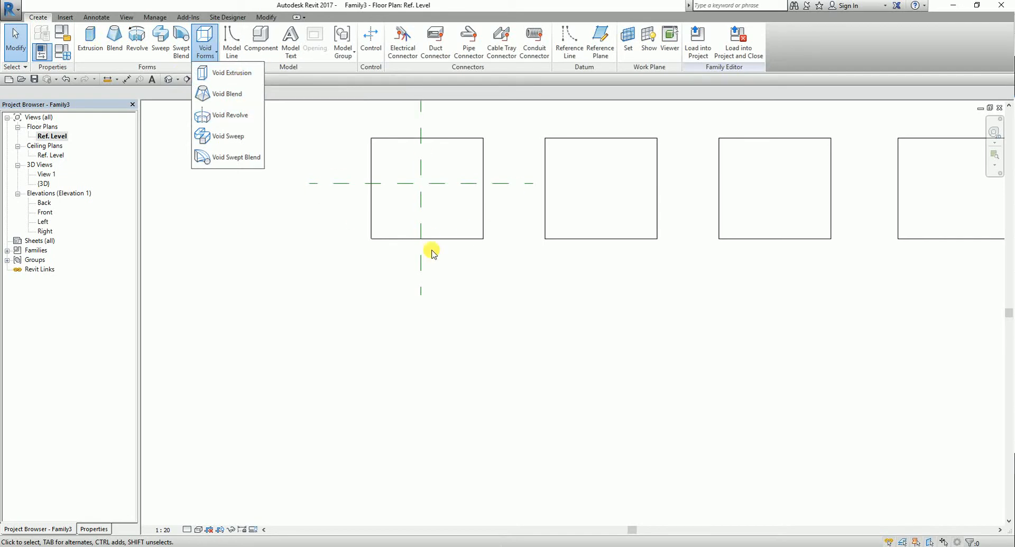
{"action": "left_click", "coordinate": [235, 77]}
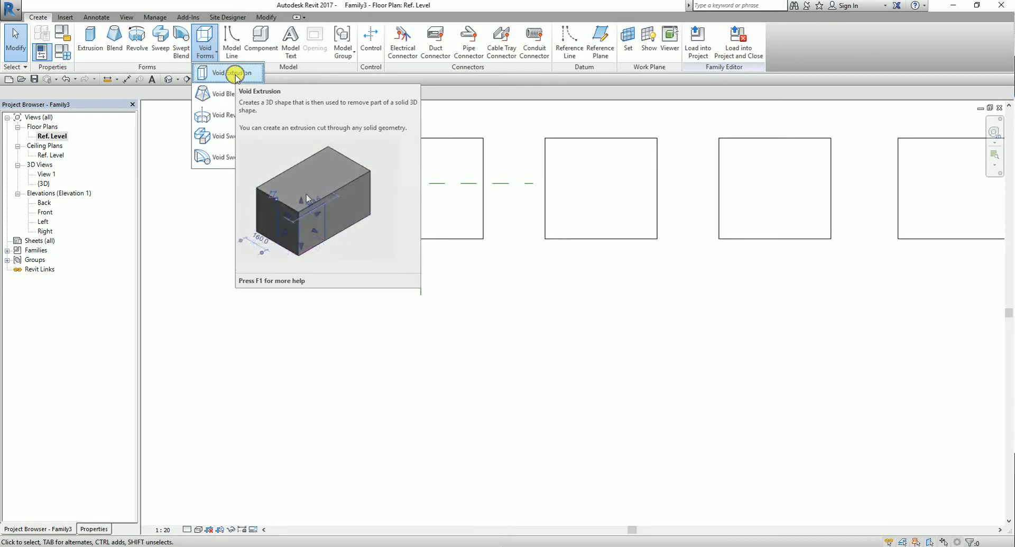
{"action": "left_click", "coordinate": [235, 75]}
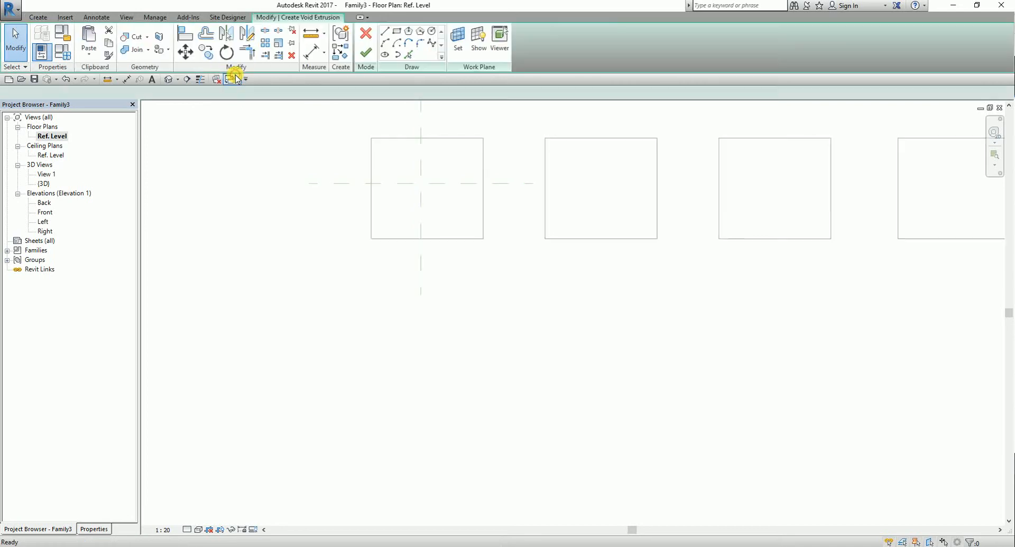
{"action": "left_click", "coordinate": [397, 33]}
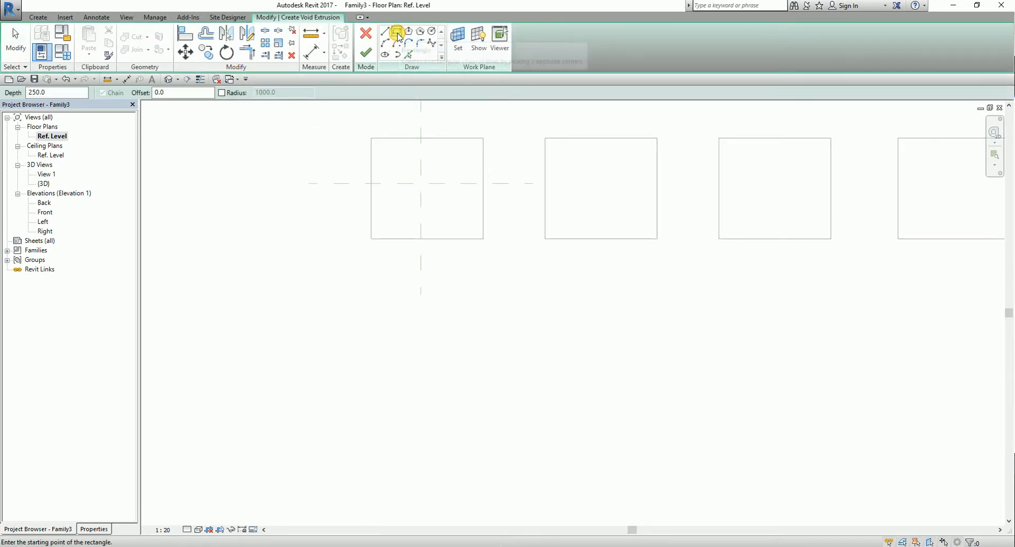
{"action": "left_click", "coordinate": [483, 239]}
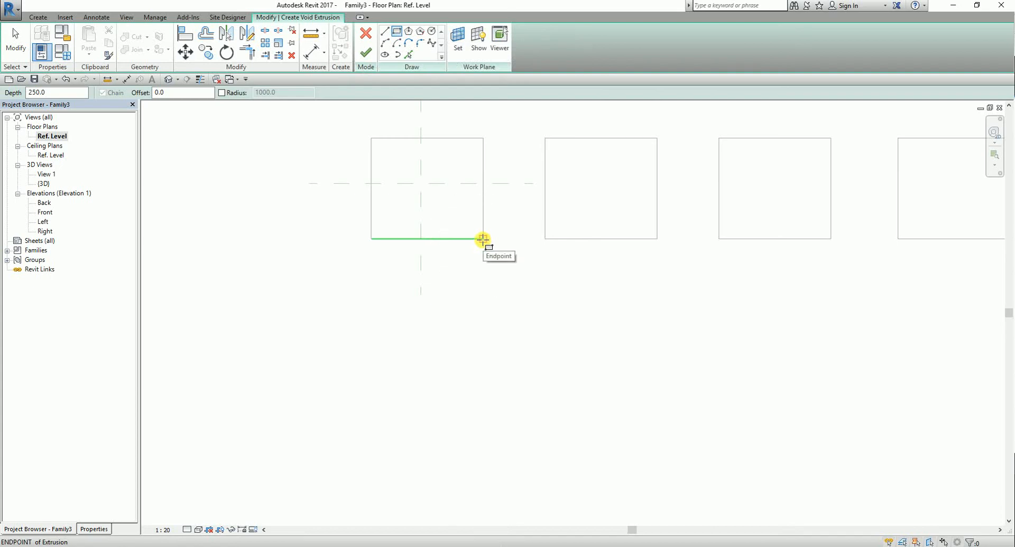
{"action": "left_click", "coordinate": [455, 216]}
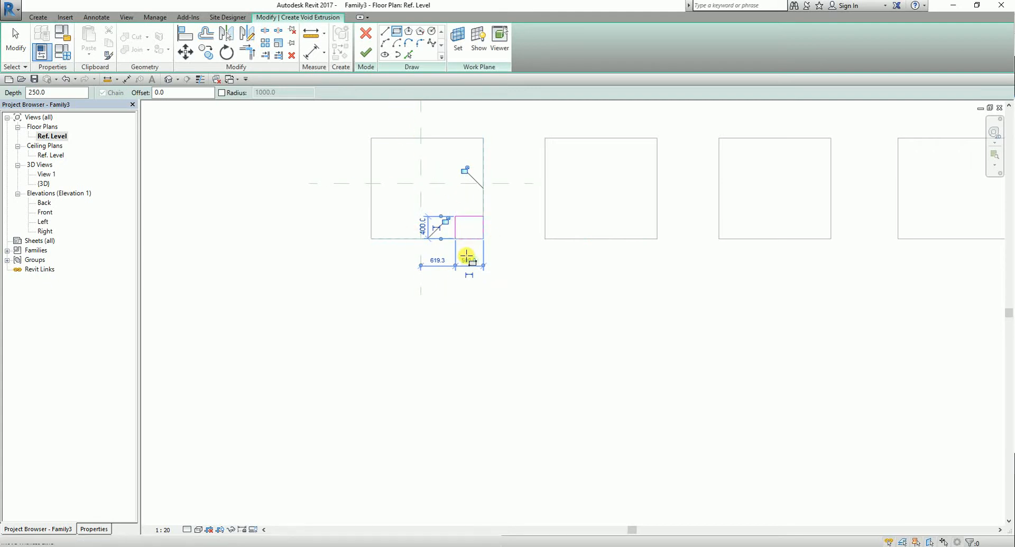
{"action": "left_click", "coordinate": [366, 53]}
{"action": "left_click", "coordinate": [301, 312]}
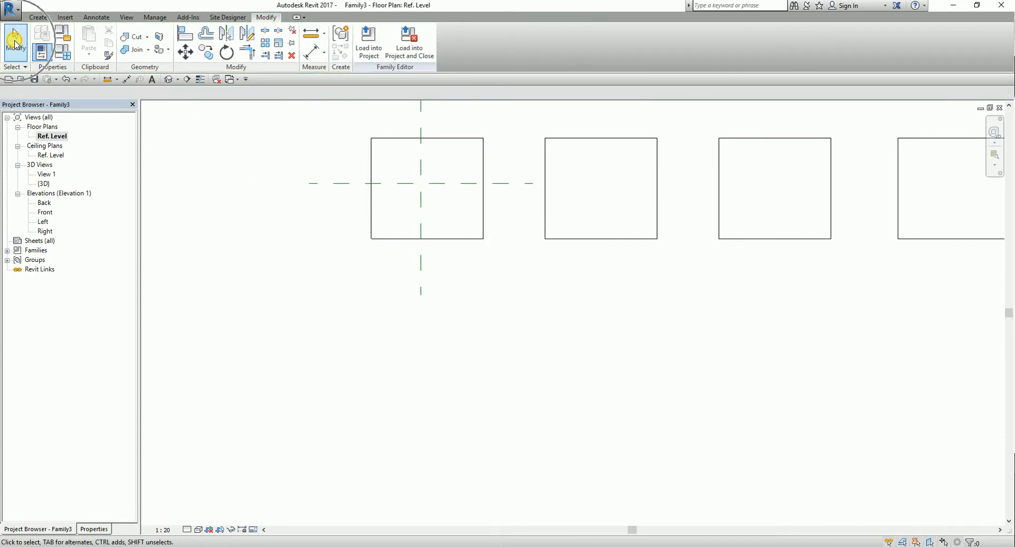
In the 3D view, stretch the void extrusion's top face upward so it cuts through the first block's full height
{"action": "left_click", "coordinate": [170, 82]}
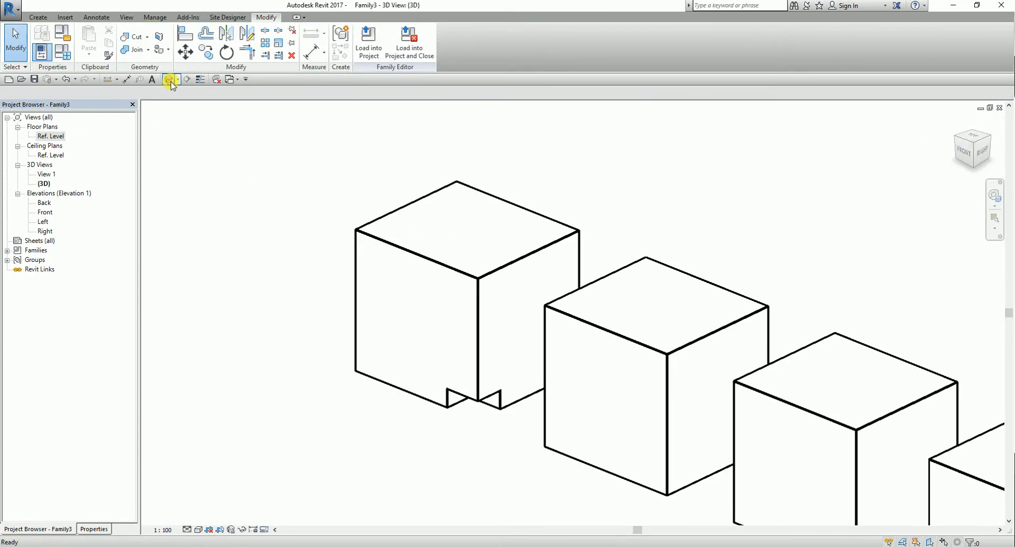
{"action": "left_click", "coordinate": [399, 288]}
{"action": "middle_click_drag", "start_coordinate": [399, 287], "coordinate": [494, 220], "text": "shift"}
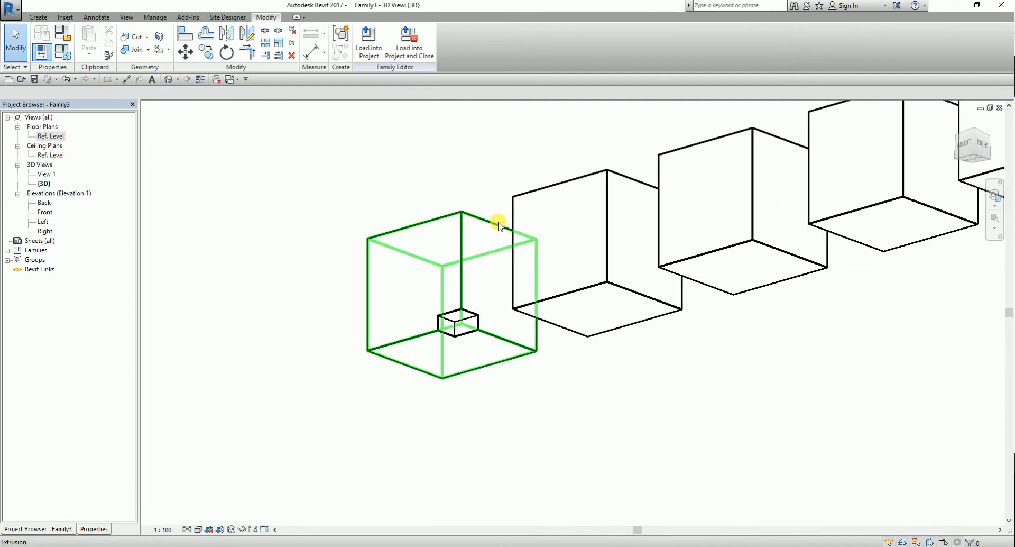
{"action": "scroll", "coordinate": [481, 256], "scroll_direction": "up", "scroll_amount": 2}
{"action": "left_click", "coordinate": [456, 345]}
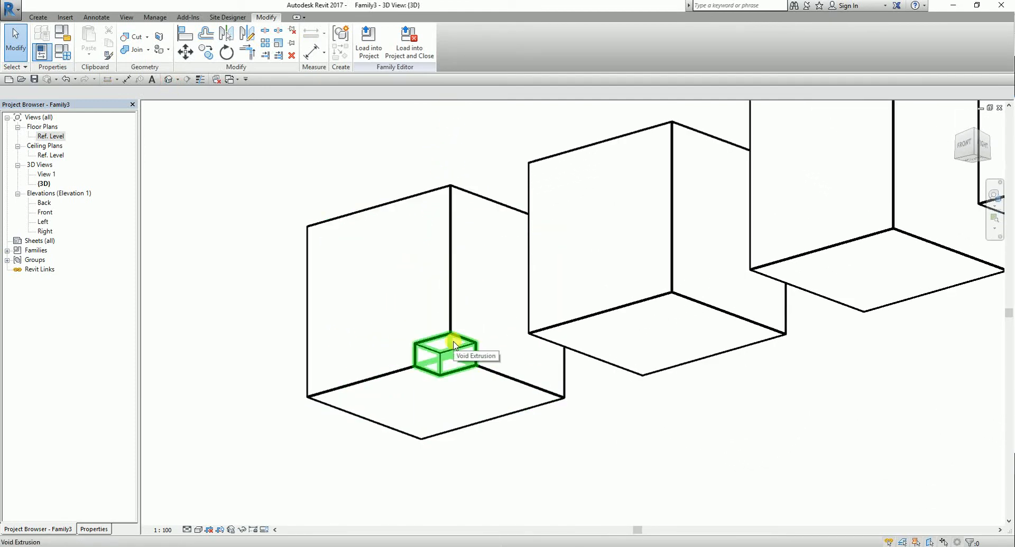
{"action": "left_click", "coordinate": [455, 345]}
{"action": "middle_click_drag", "start_coordinate": [483, 431], "coordinate": [594, 530], "text": "shift"}
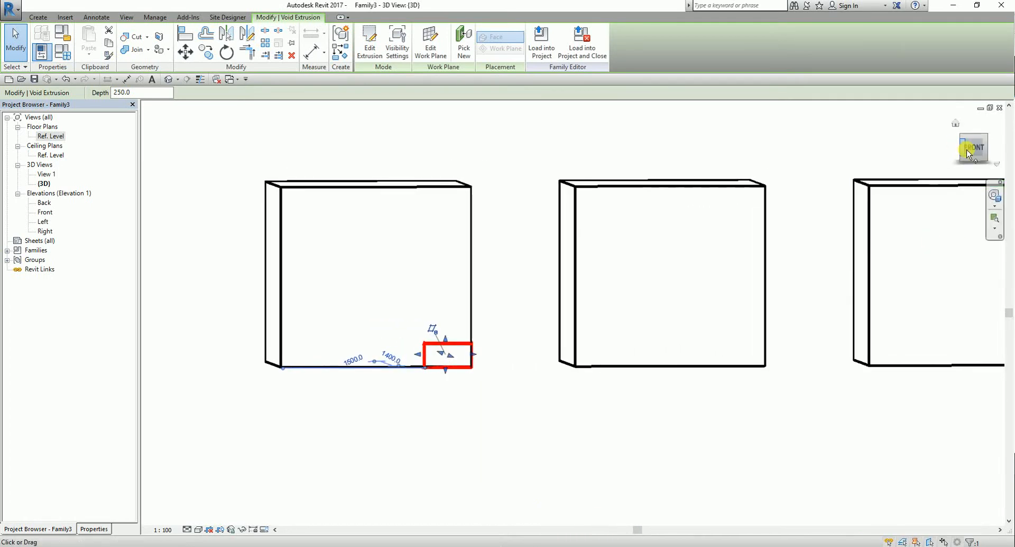
{"action": "scroll", "coordinate": [444, 349], "scroll_direction": "up", "scroll_amount": 6}
{"action": "scroll", "coordinate": [541, 294], "scroll_direction": "down", "scroll_amount": 4}
{"action": "scroll", "coordinate": [542, 317], "scroll_direction": "down", "scroll_amount": 3}
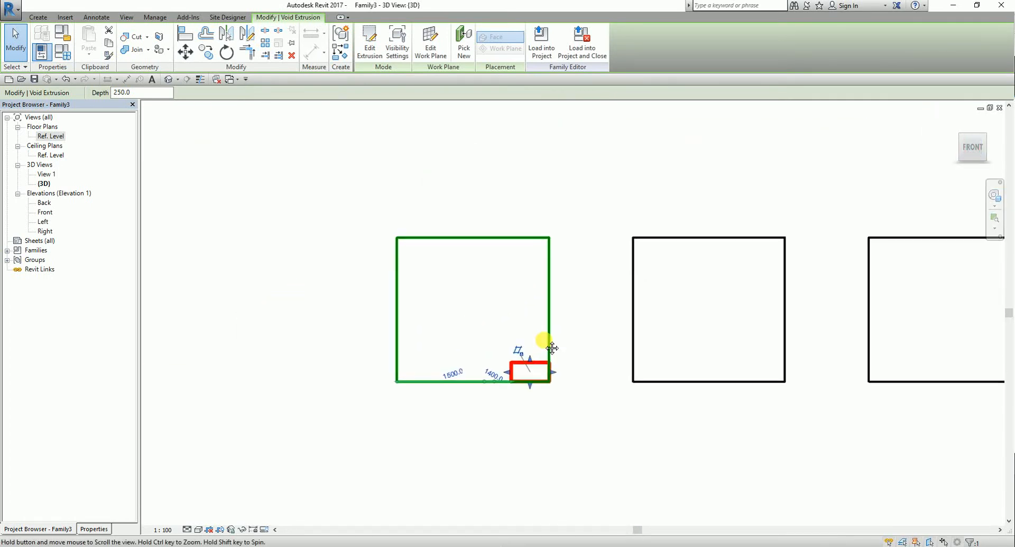
{"action": "scroll", "coordinate": [526, 351], "scroll_direction": "up", "scroll_amount": 3}
{"action": "left_click_drag", "start_coordinate": [533, 365], "coordinate": [530, 154]}
{"action": "left_click", "coordinate": [617, 204]}
{"action": "scroll", "coordinate": [618, 204], "scroll_direction": "down", "scroll_amount": 3}
{"action": "middle_click_drag", "start_coordinate": [619, 204], "coordinate": [468, 457], "text": "shift"}
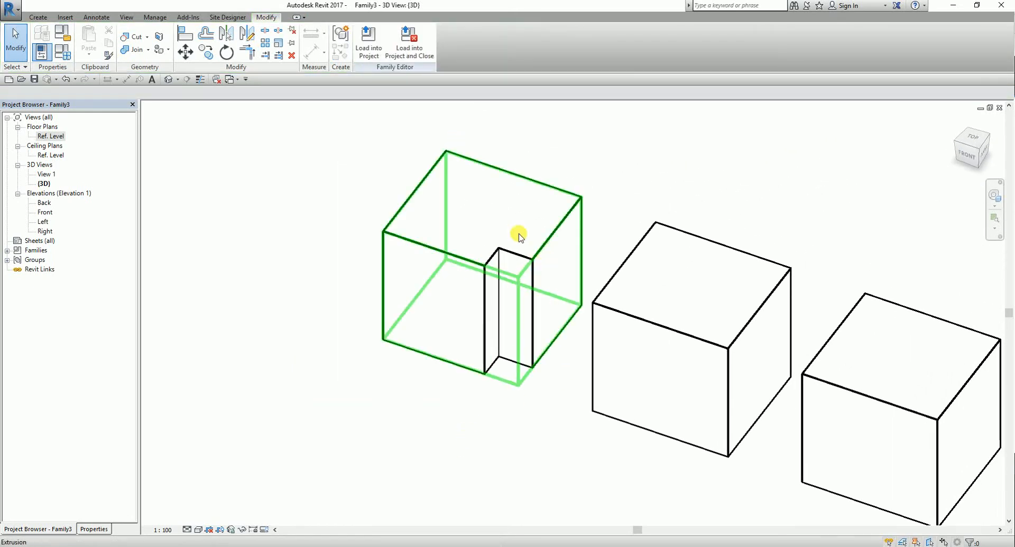
{"action": "left_click", "coordinate": [435, 352]}
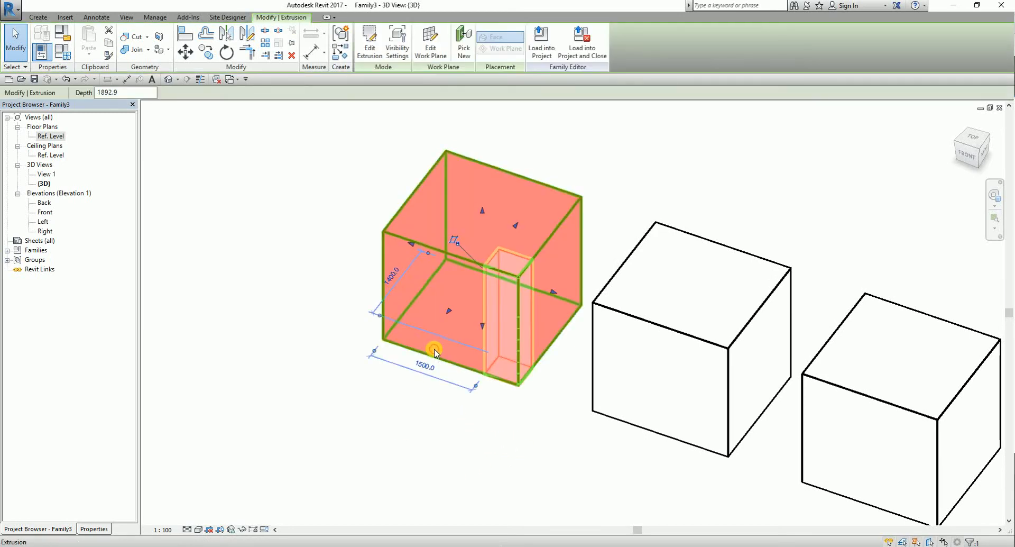
Select the void extrusion at the first block's notched corner to examine its shape, and clear the selection
{"action": "left_click", "coordinate": [470, 444]}
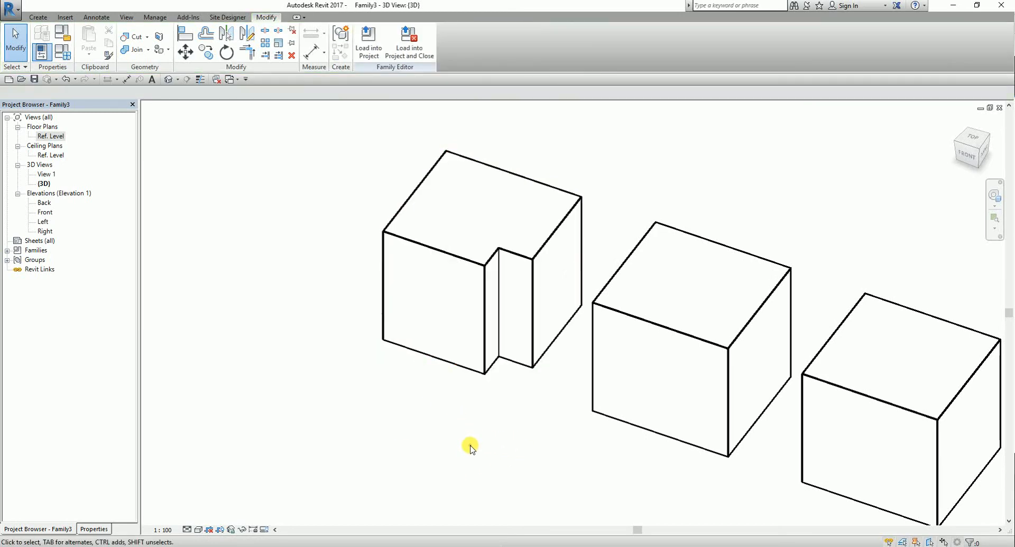
{"action": "left_click", "coordinate": [510, 363]}
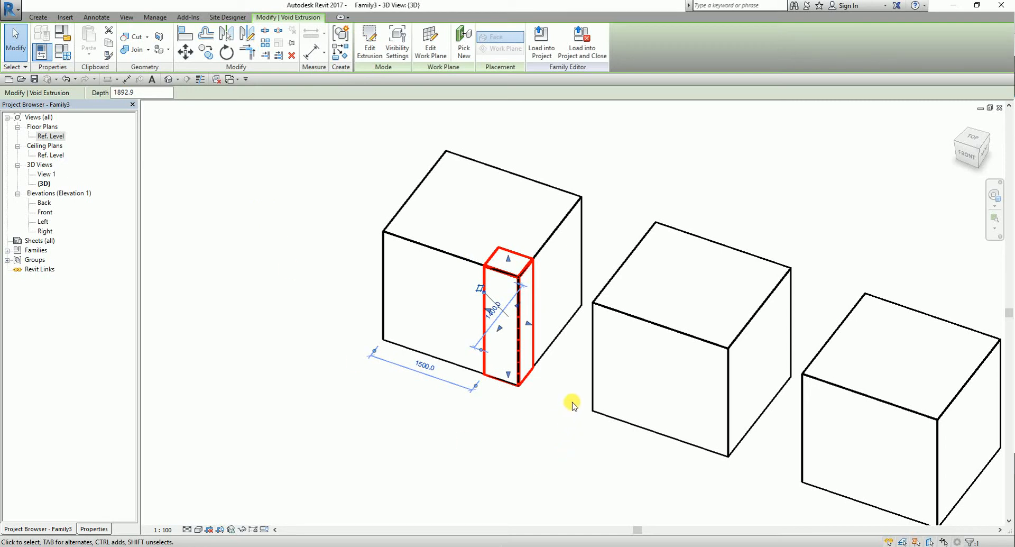
{"action": "left_click", "coordinate": [518, 378]}
{"action": "left_click", "coordinate": [370, 59]}
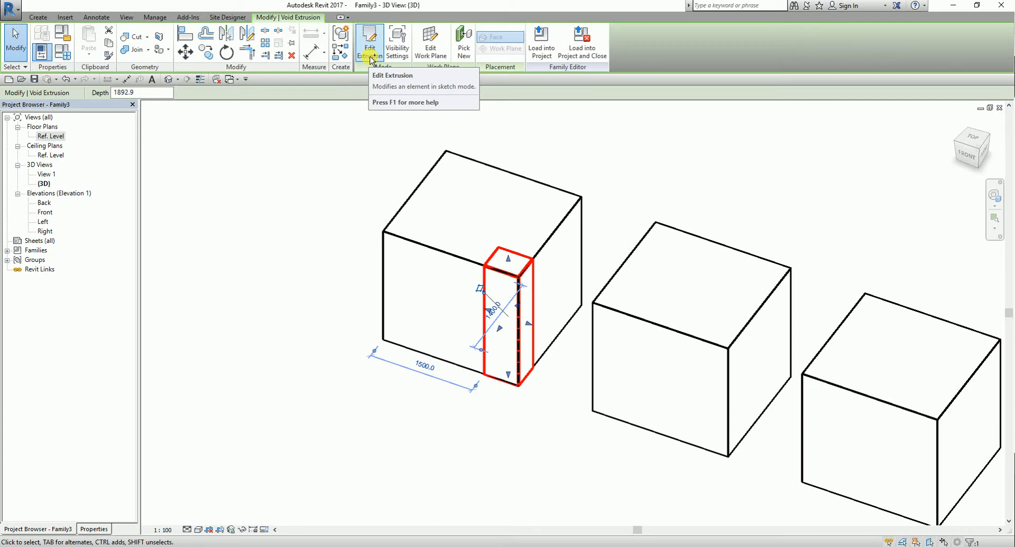
{"action": "left_click", "coordinate": [475, 431]}
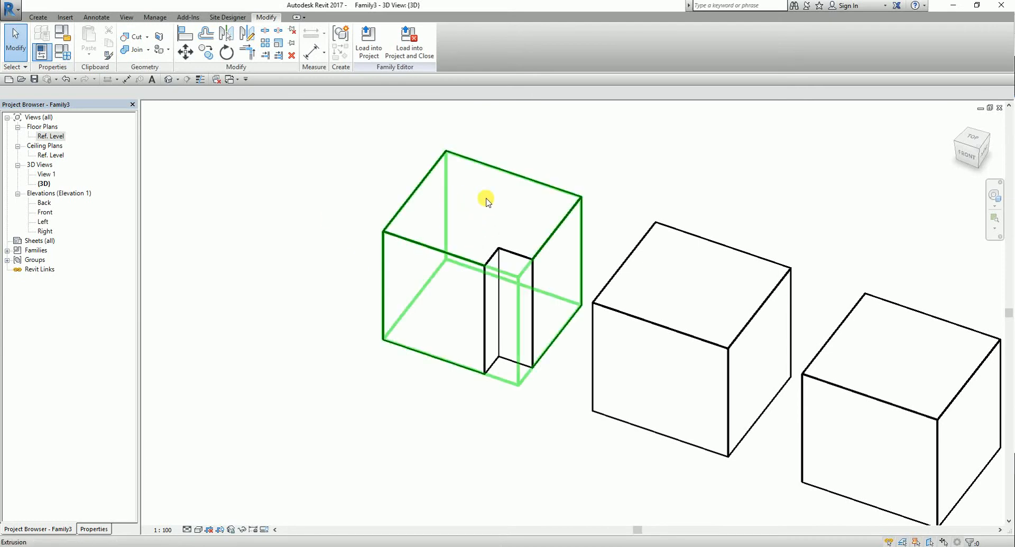
In the Ref. Level floor plan, create a 250 deep void extrusion from a circle of about 200 mm radius near the first block's upper-left plan corner
{"action": "double_click", "coordinate": [52, 137]}
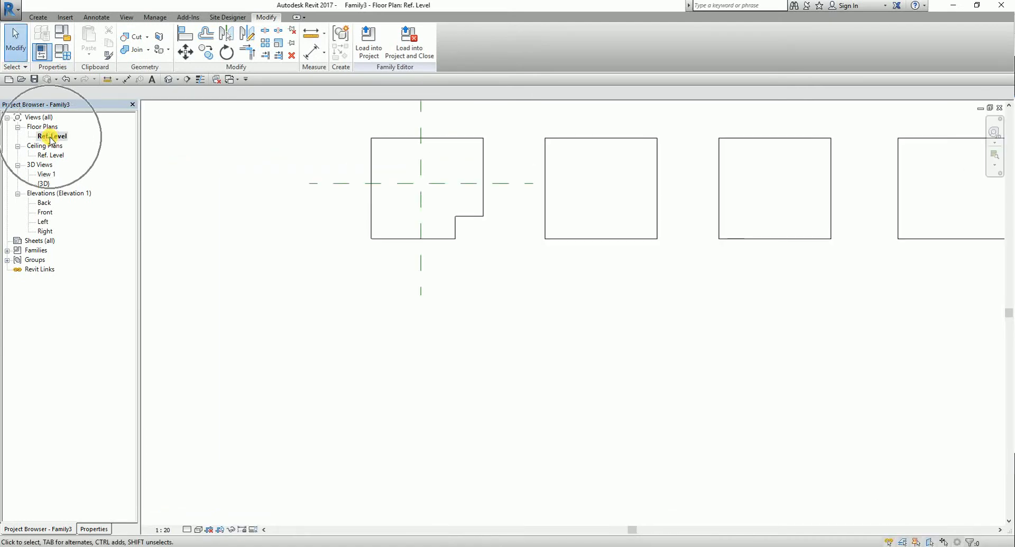
{"action": "left_click", "coordinate": [38, 19]}
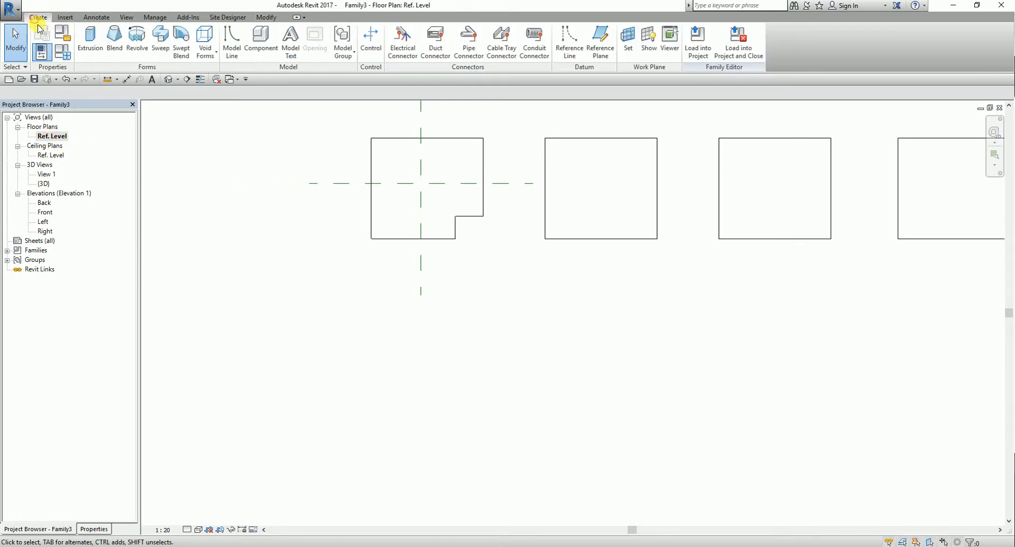
{"action": "left_click", "coordinate": [205, 50]}
{"action": "left_click", "coordinate": [217, 70]}
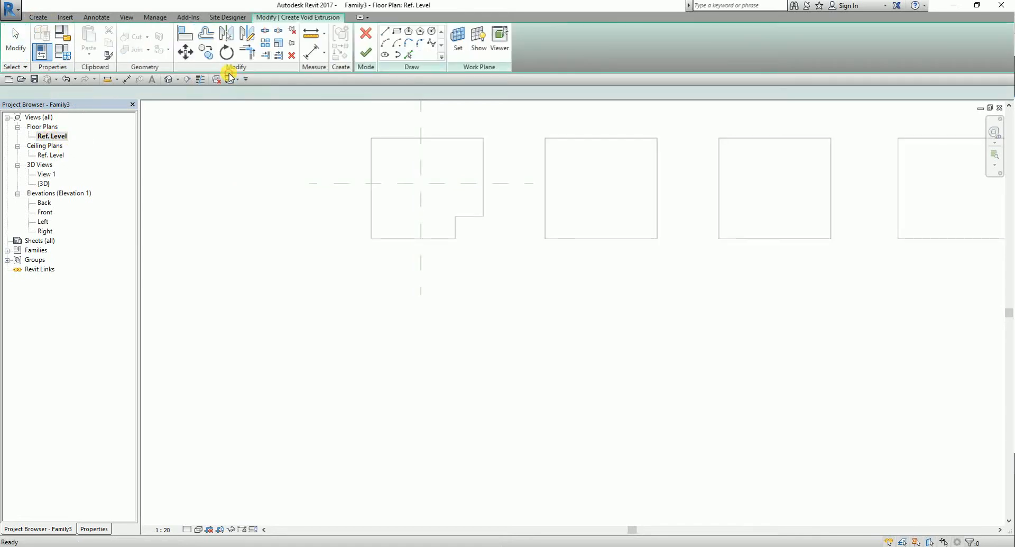
{"action": "left_click", "coordinate": [434, 31]}
{"action": "scroll", "coordinate": [412, 160], "scroll_direction": "up", "scroll_amount": 3}
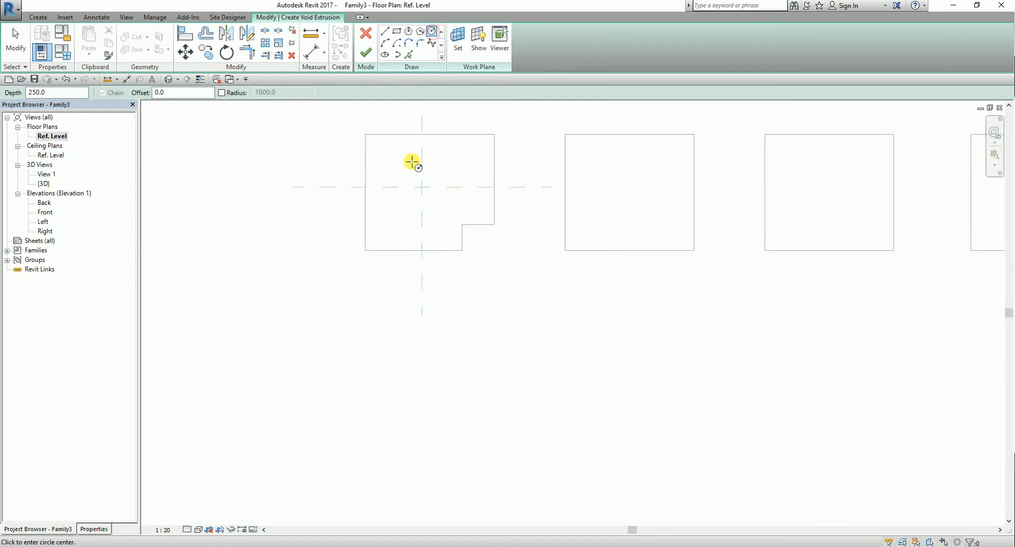
{"action": "left_click", "coordinate": [382, 157]}
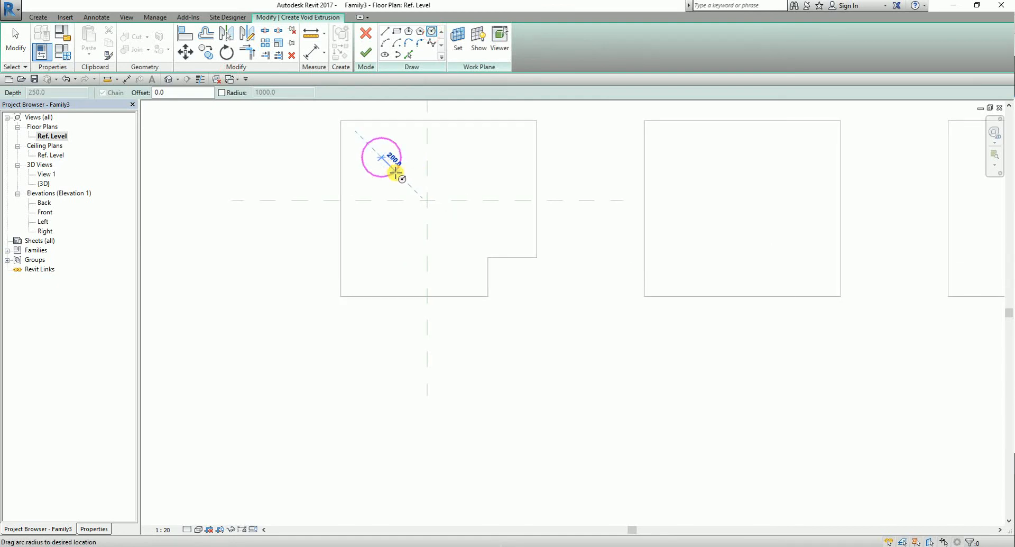
{"action": "left_click", "coordinate": [396, 174]}
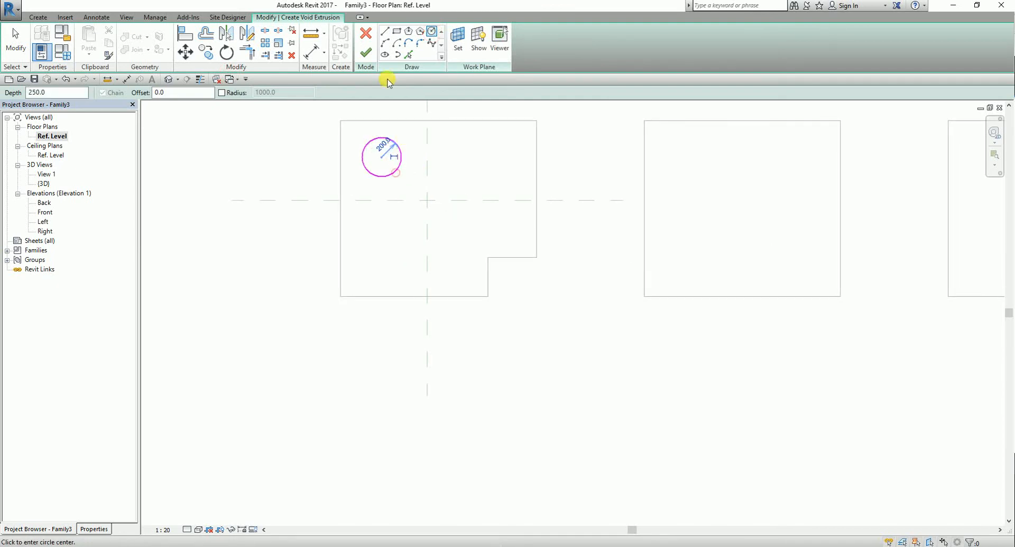
{"action": "left_click", "coordinate": [366, 53]}
From the 3D view's front side, stretch the circular void's top face up to the first block's top face
{"action": "left_click", "coordinate": [170, 81]}
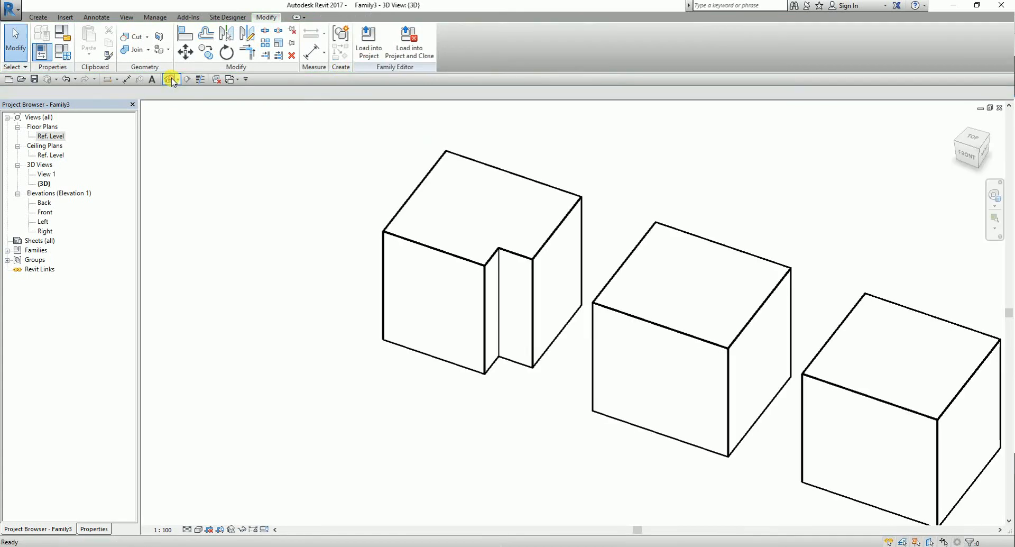
{"action": "middle_click_drag", "start_coordinate": [395, 429], "coordinate": [554, 94], "text": "shift"}
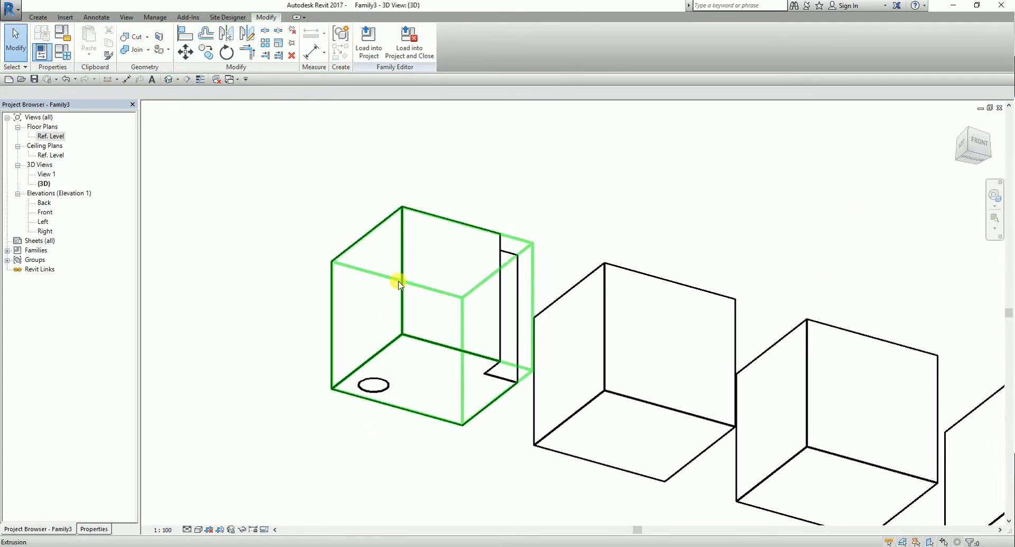
{"action": "left_click", "coordinate": [369, 386]}
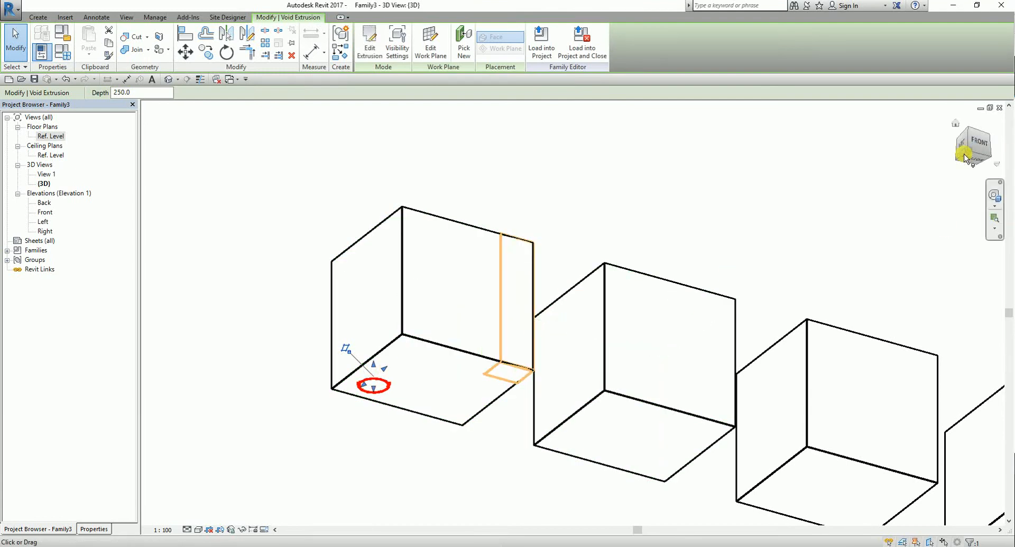
{"action": "left_click", "coordinate": [977, 143]}
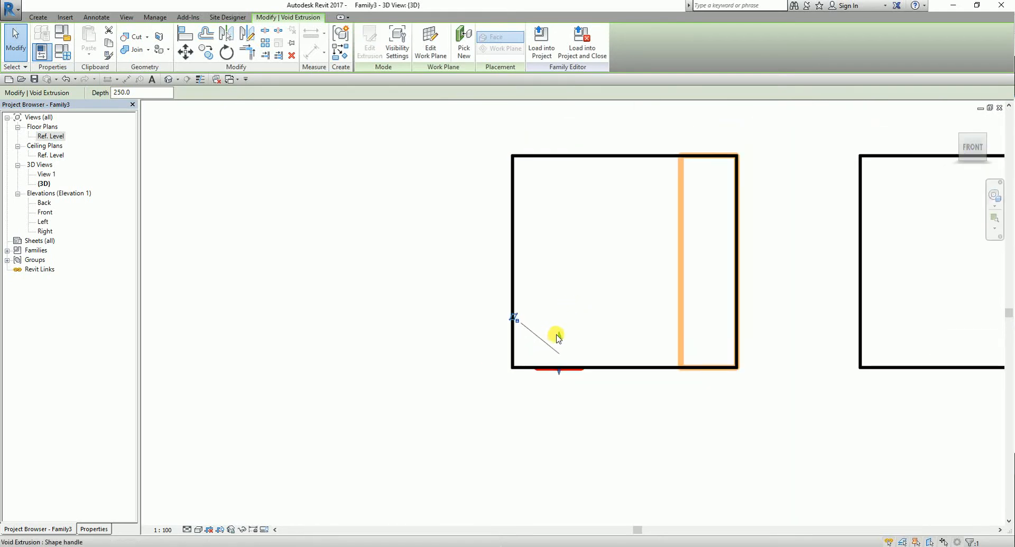
{"action": "left_click_drag", "start_coordinate": [552, 330], "coordinate": [563, 155]}
{"action": "left_click", "coordinate": [424, 227]}
Display the 3D view in a shaded visual style and show the first block's cuts from above
{"action": "middle_click_drag", "start_coordinate": [424, 227], "coordinate": [539, 512], "text": "shift"}
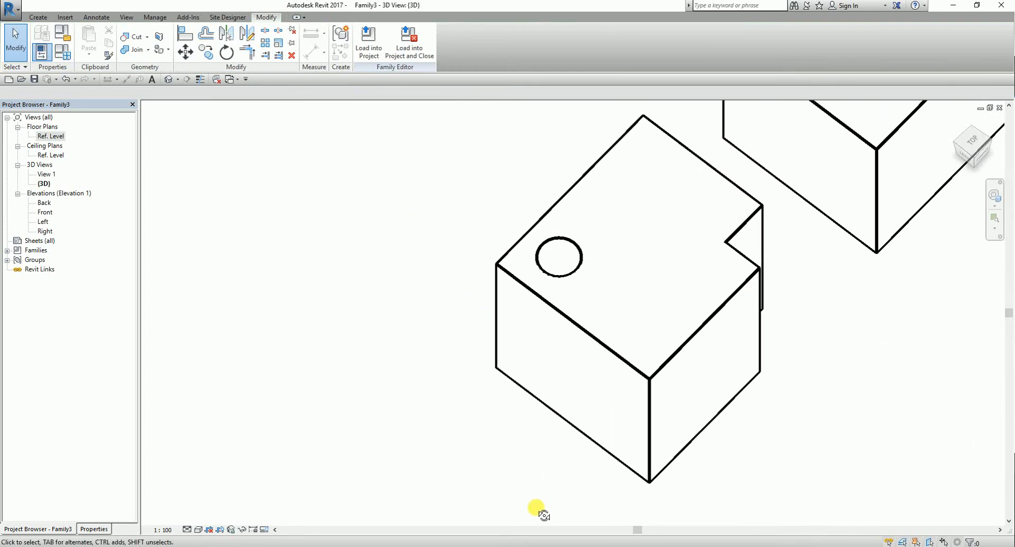
{"action": "middle_click_drag", "start_coordinate": [788, 404], "coordinate": [638, 285], "text": "shift"}
{"action": "scroll", "coordinate": [640, 392], "scroll_direction": "down", "scroll_amount": 2}
{"action": "middle_click_drag", "start_coordinate": [650, 415], "coordinate": [541, 382]}
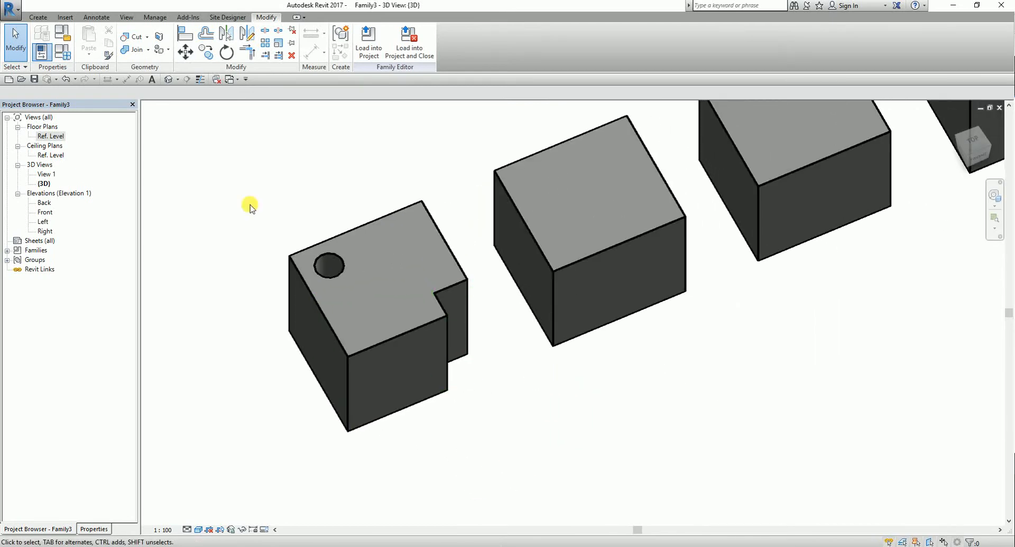
In the Ref. Level plan, start a 250 deep void blend with a triangular base on the second block's lower edge, sides about 1200 and 1308 mm
{"action": "left_click", "coordinate": [38, 17]}
{"action": "left_click", "coordinate": [217, 63]}
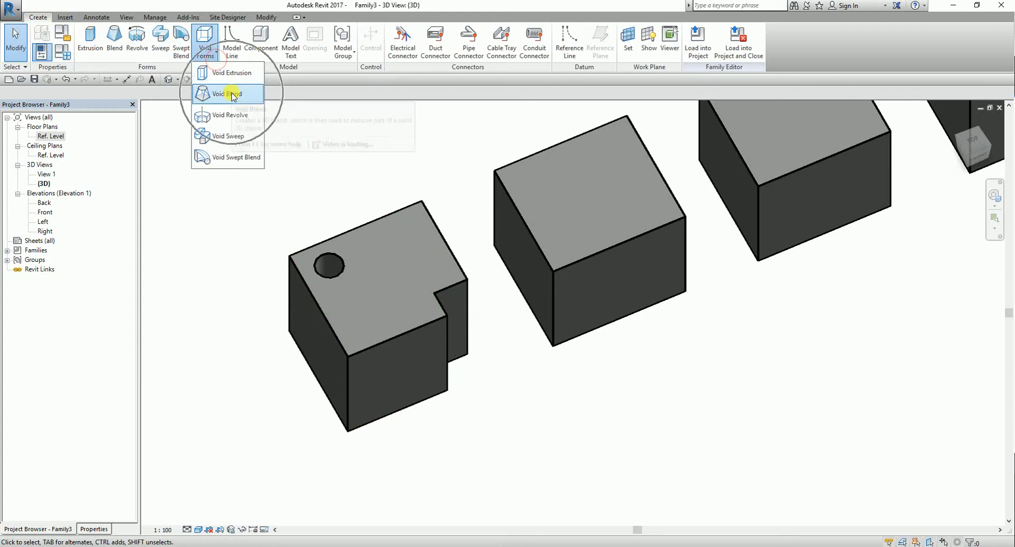
{"action": "double_click", "coordinate": [55, 136]}
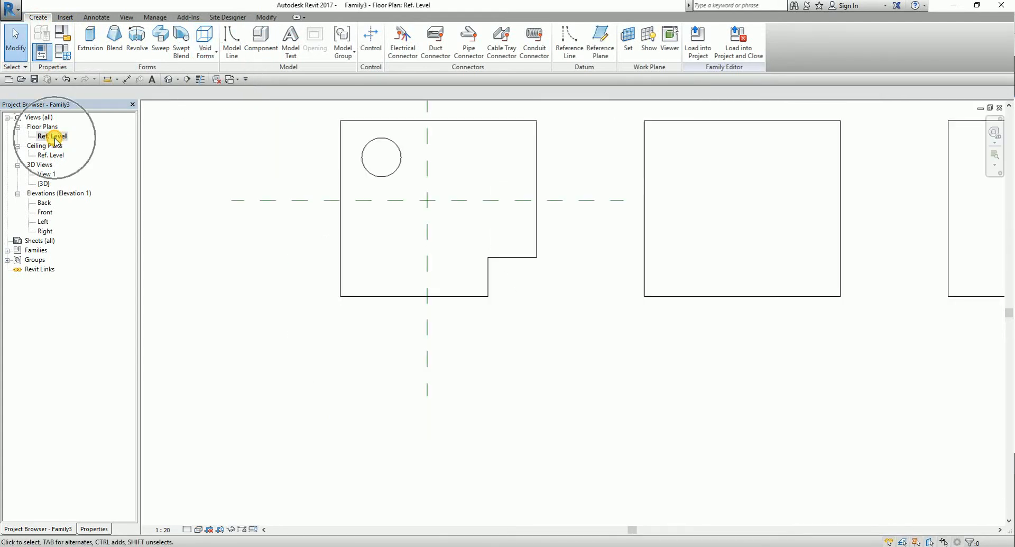
{"action": "middle_click_drag", "start_coordinate": [645, 268], "coordinate": [442, 340]}
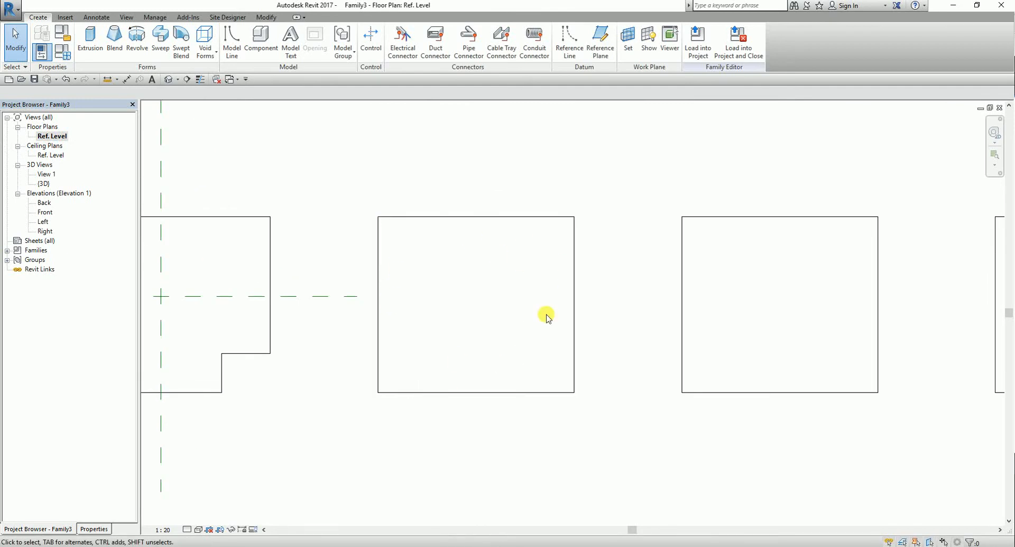
{"action": "left_click", "coordinate": [206, 45]}
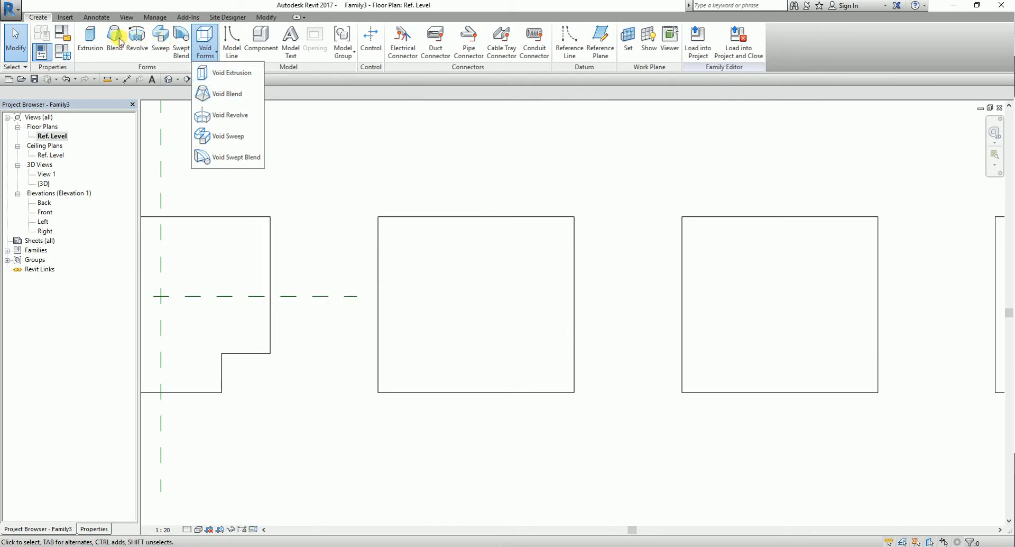
{"action": "left_click", "coordinate": [235, 95]}
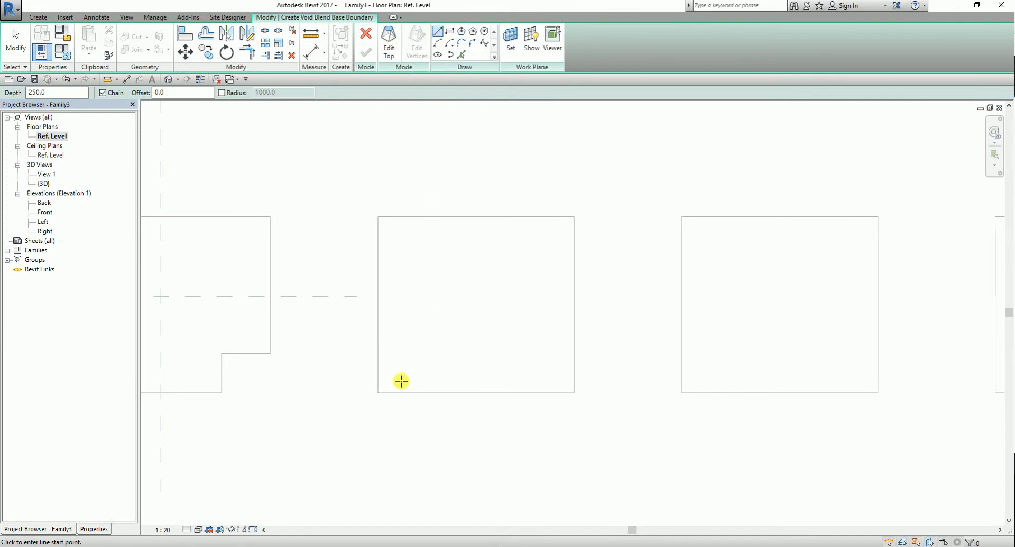
{"action": "left_click", "coordinate": [379, 391]}
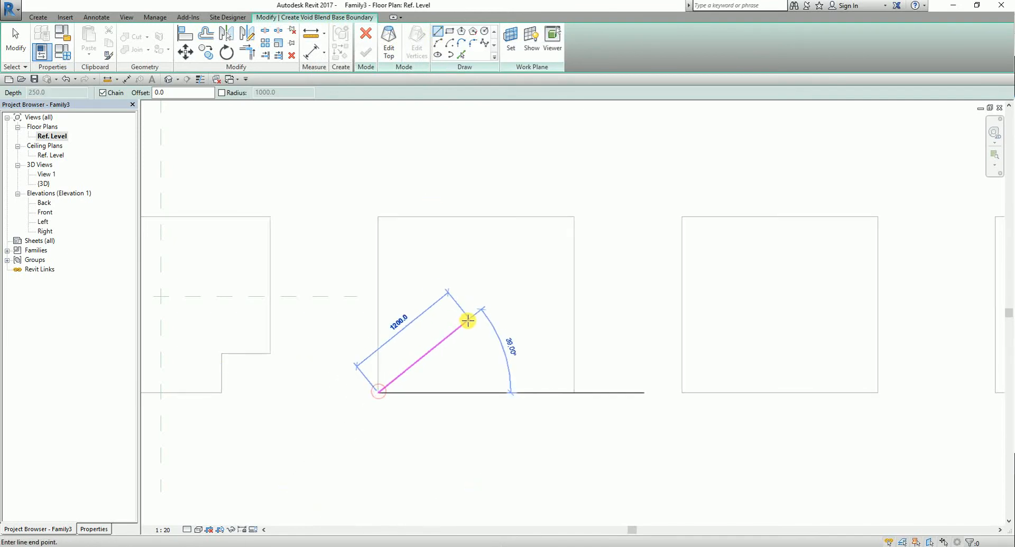
{"action": "left_click", "coordinate": [520, 356]}
{"action": "left_click", "coordinate": [576, 391]}
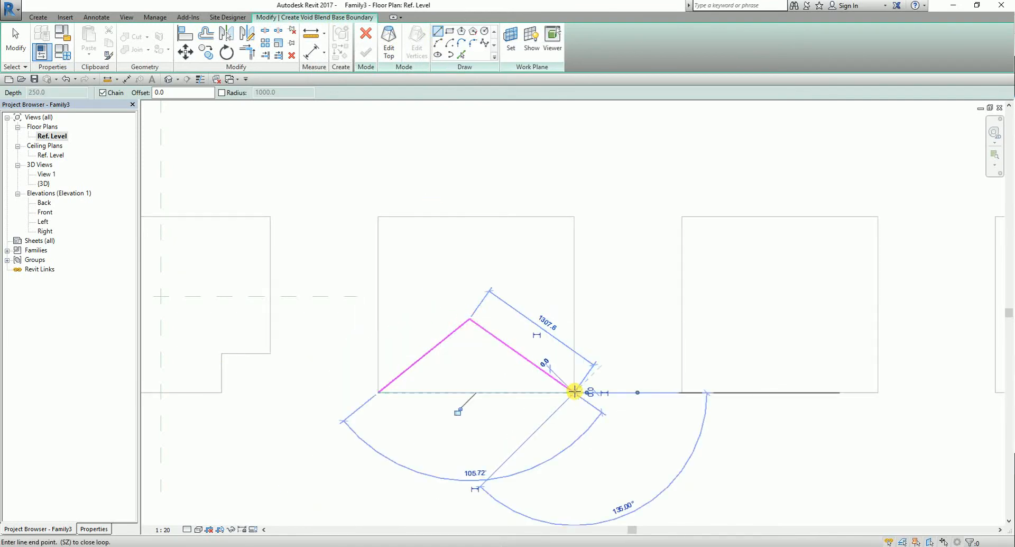
{"action": "left_click", "coordinate": [379, 392]}
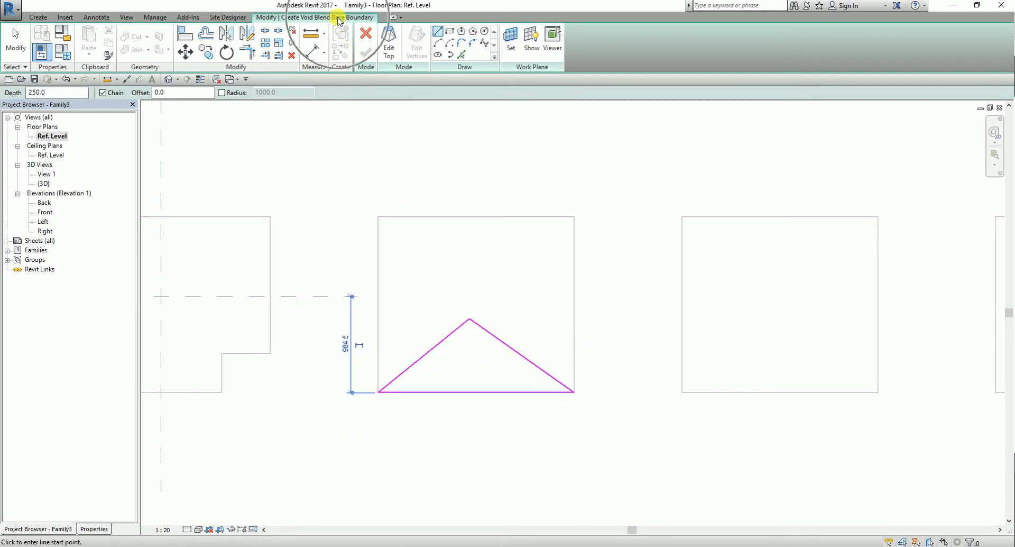
Sketch the blend's top boundary as a taller triangle on the same lower edge, left side about 1500 mm, and finish the void blend
{"action": "left_click", "coordinate": [391, 46]}
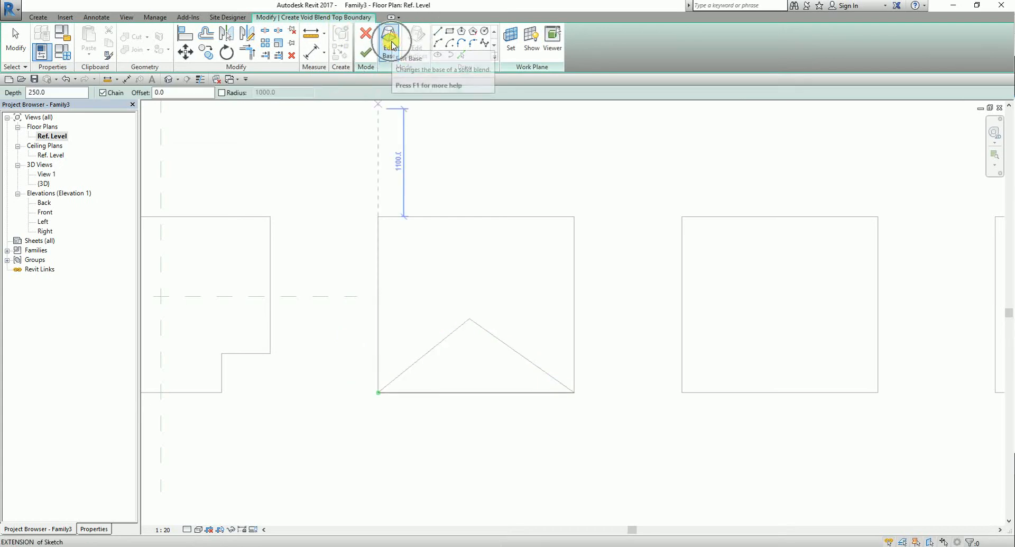
{"action": "key", "text": "Escape"}
{"action": "left_click", "coordinate": [438, 33]}
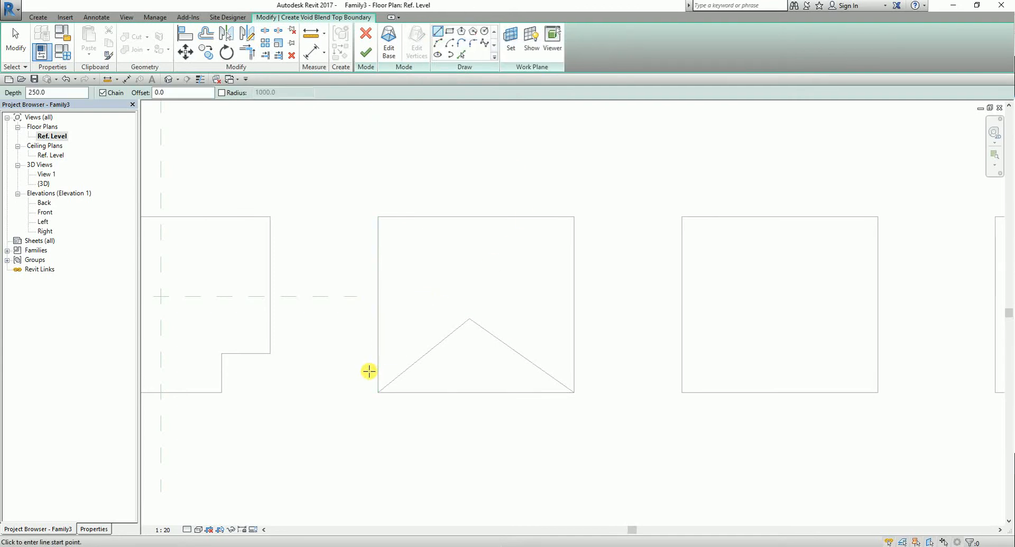
{"action": "left_click", "coordinate": [376, 390]}
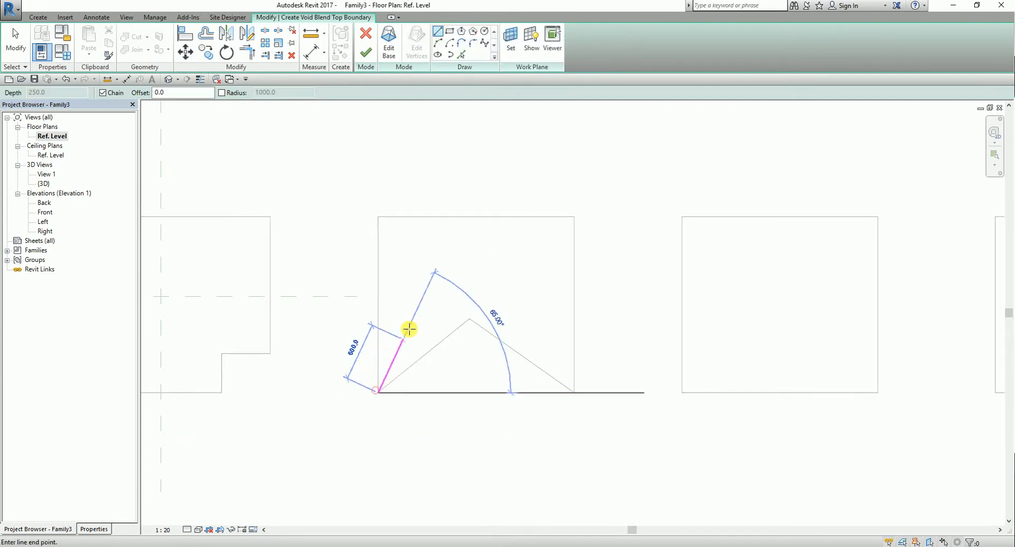
{"action": "left_click", "coordinate": [464, 275]}
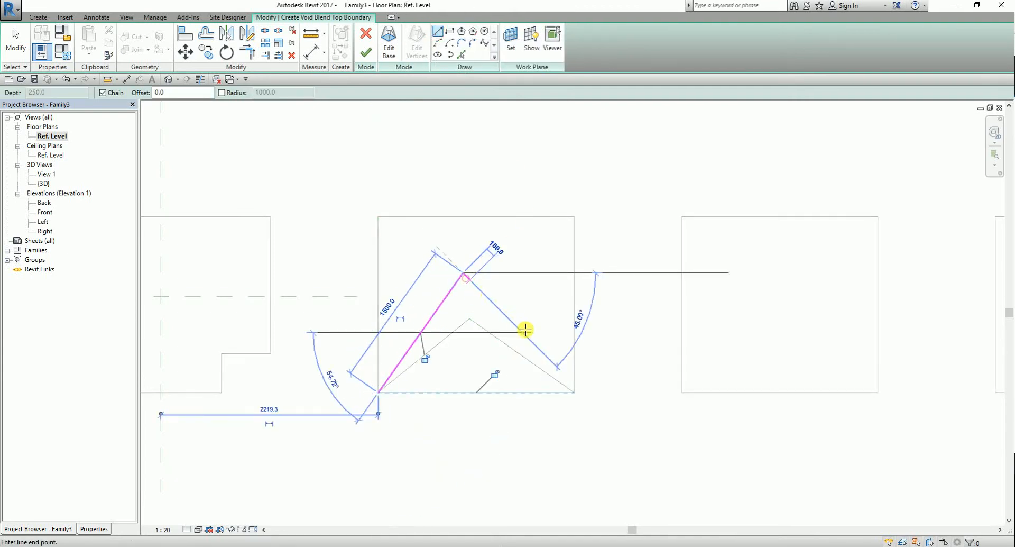
{"action": "left_click", "coordinate": [573, 391]}
{"action": "left_click", "coordinate": [379, 393]}
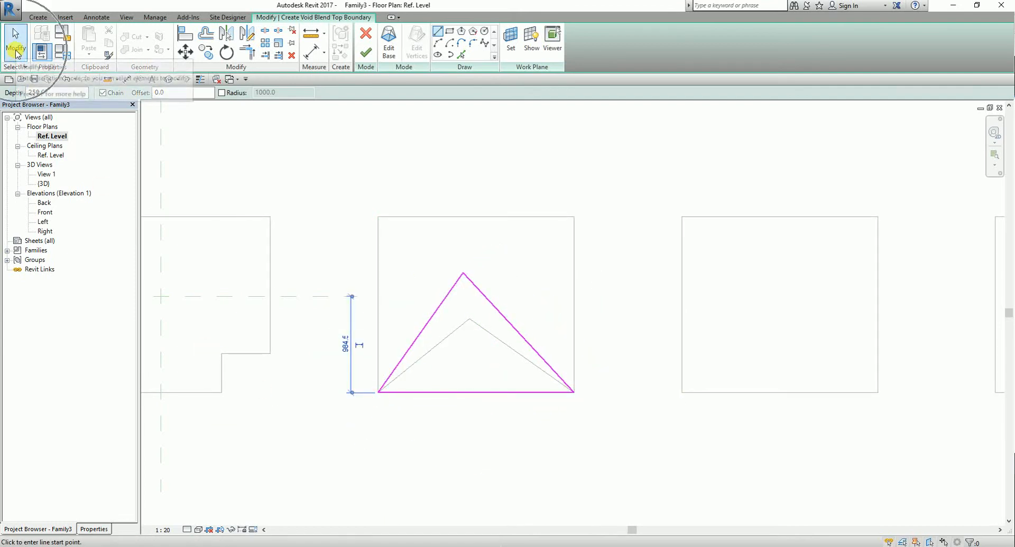
{"action": "left_click", "coordinate": [16, 48]}
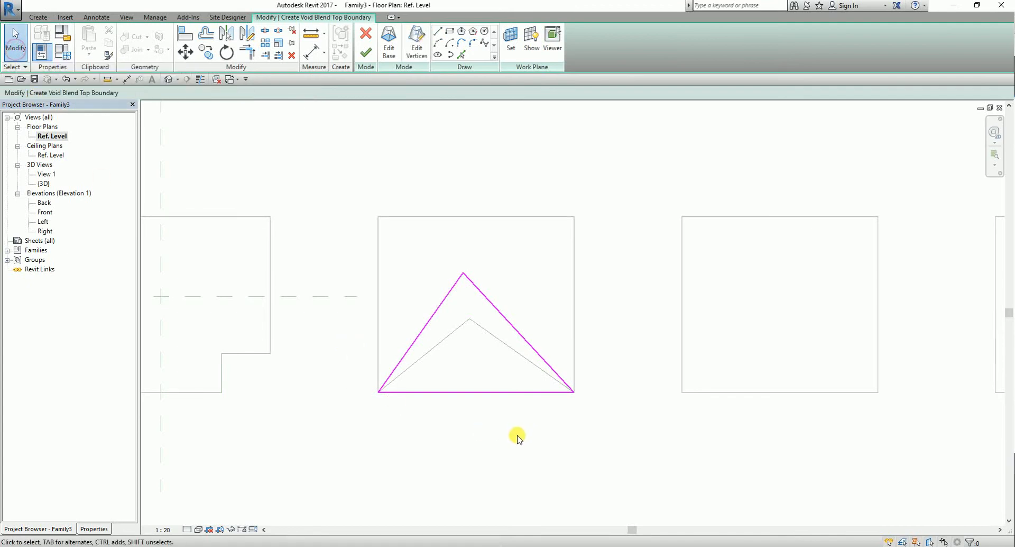
{"action": "middle_click_drag", "start_coordinate": [544, 294], "coordinate": [550, 280]}
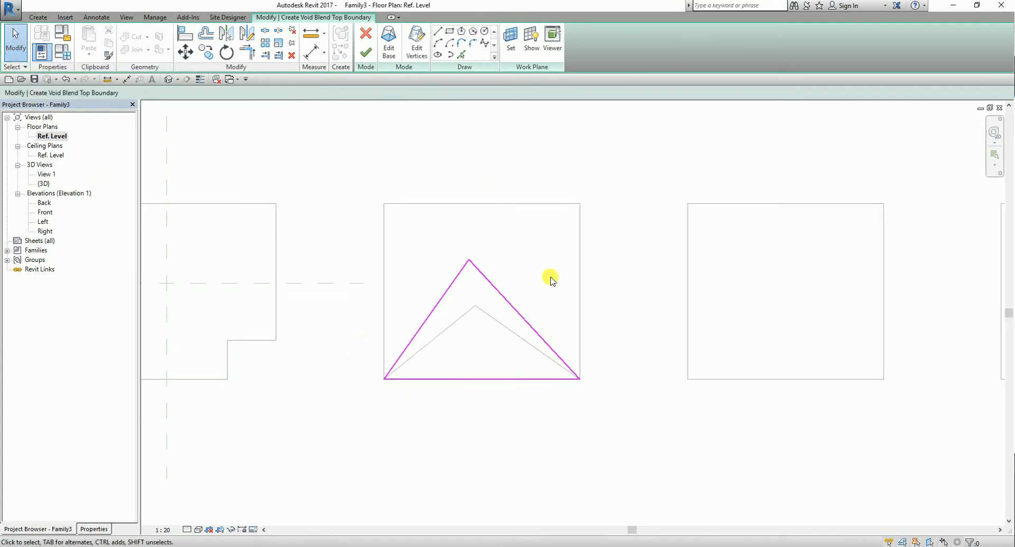
{"action": "left_click", "coordinate": [369, 51]}
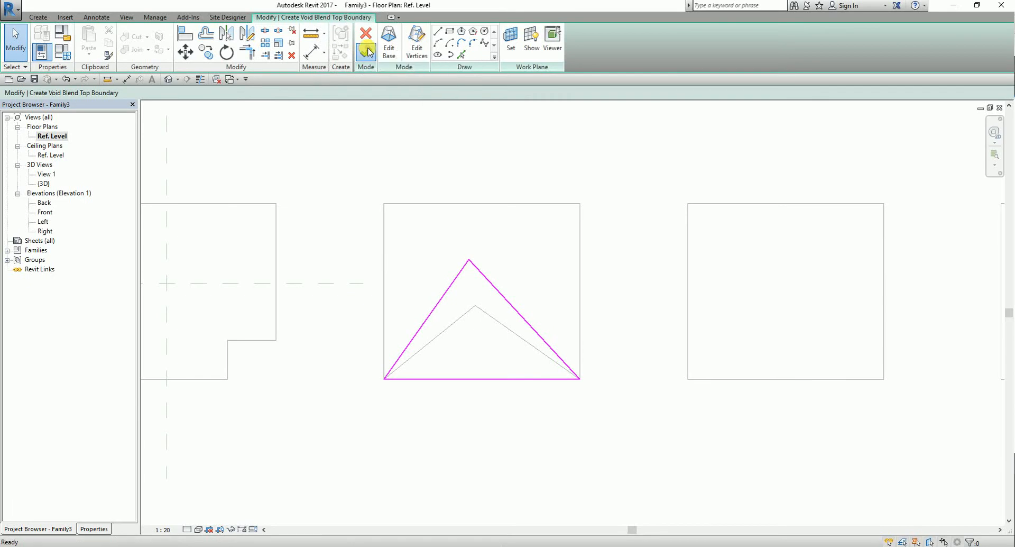
{"action": "left_click", "coordinate": [456, 452]}
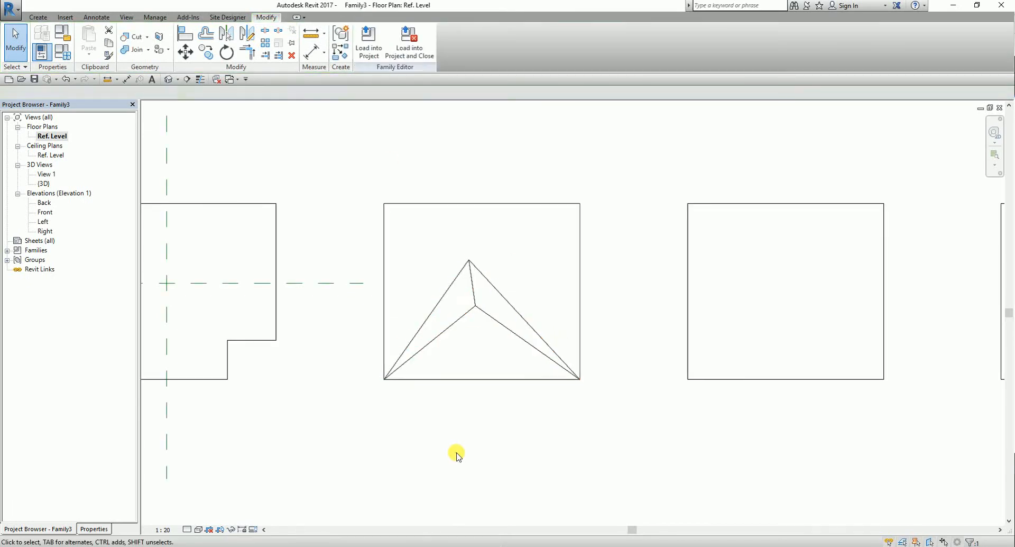
From the 3D view's front side, stretch the second block's void blend up to the block's top face
{"action": "left_click", "coordinate": [168, 79]}
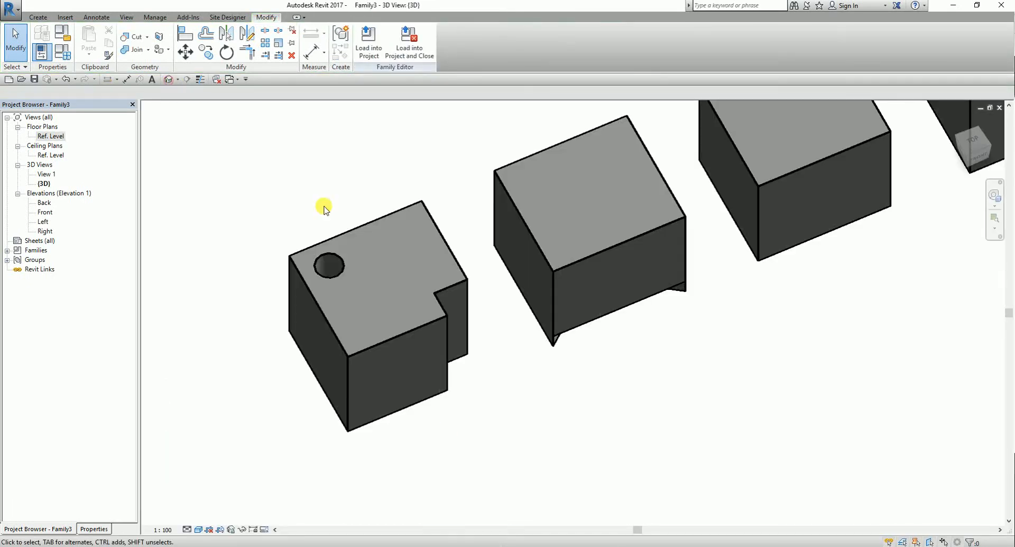
{"action": "middle_click_drag", "start_coordinate": [628, 381], "coordinate": [627, 58], "text": "shift"}
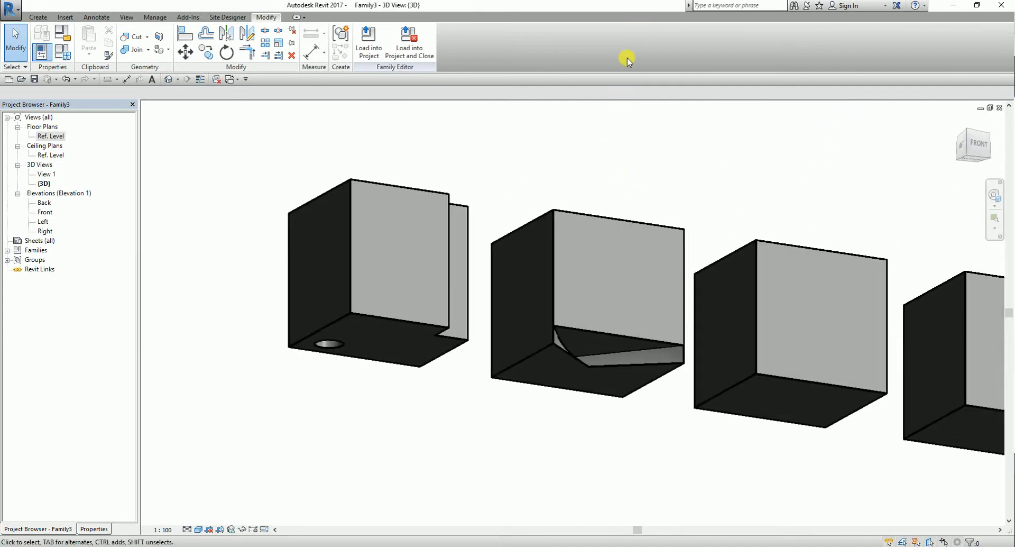
{"action": "left_click", "coordinate": [601, 344]}
{"action": "middle_click_drag", "start_coordinate": [638, 404], "coordinate": [616, 427], "text": "shift"}
{"action": "left_click", "coordinate": [976, 148]}
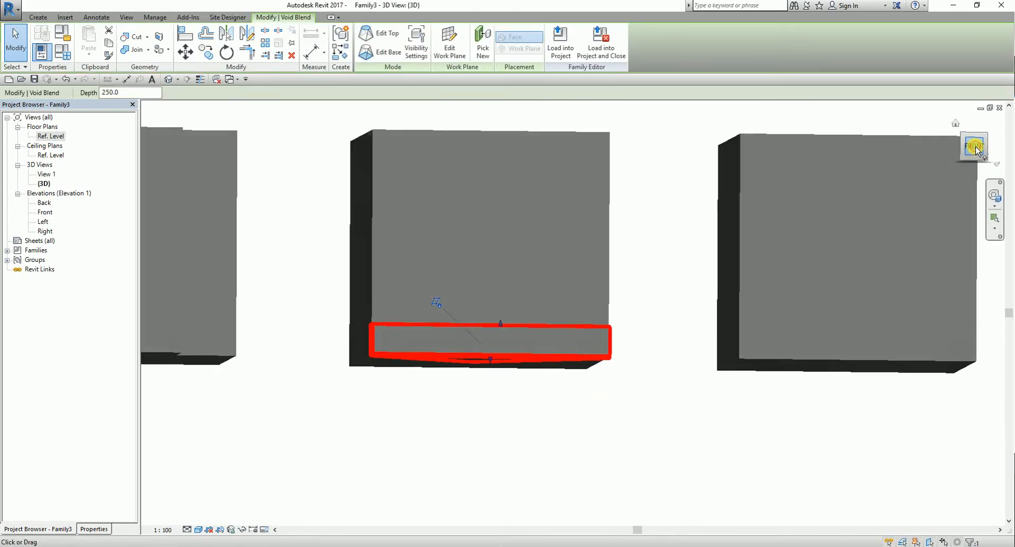
{"action": "scroll", "coordinate": [595, 317], "scroll_direction": "up", "scroll_amount": 3}
{"action": "scroll", "coordinate": [592, 313], "scroll_direction": "down", "scroll_amount": 3}
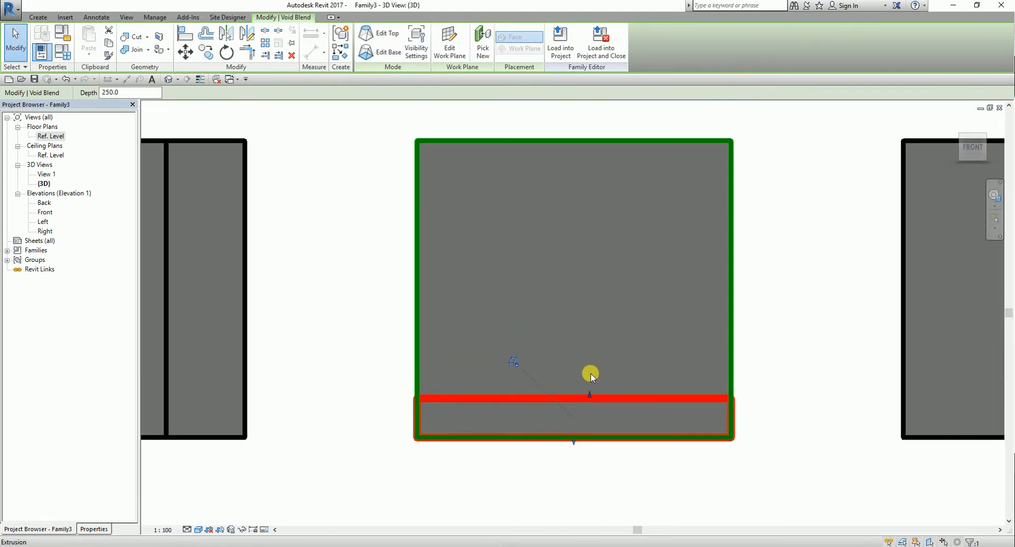
{"action": "left_click_drag", "start_coordinate": [588, 396], "coordinate": [590, 139]}
{"action": "left_click", "coordinate": [803, 252]}
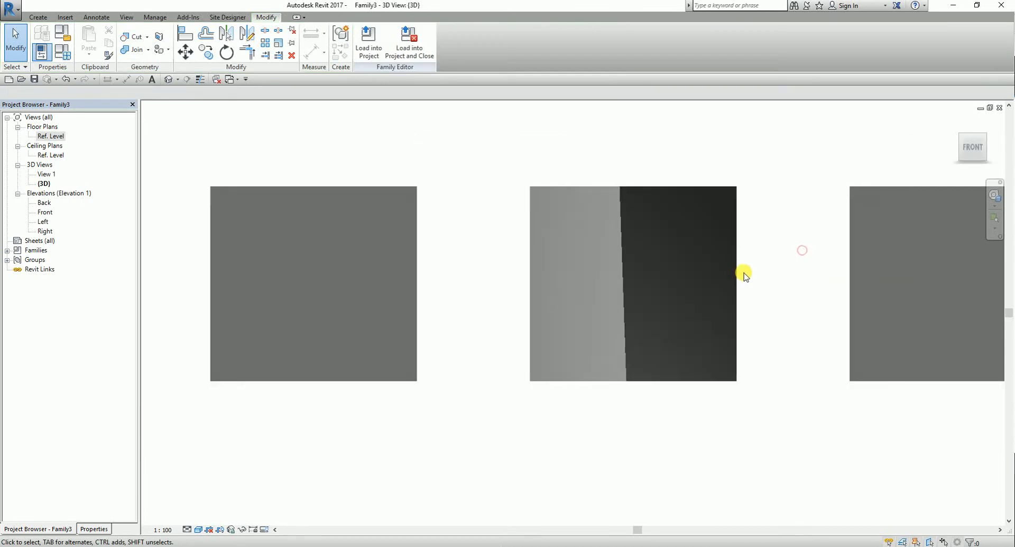
{"action": "middle_click_drag", "start_coordinate": [741, 273], "coordinate": [643, 256], "text": "shift"}
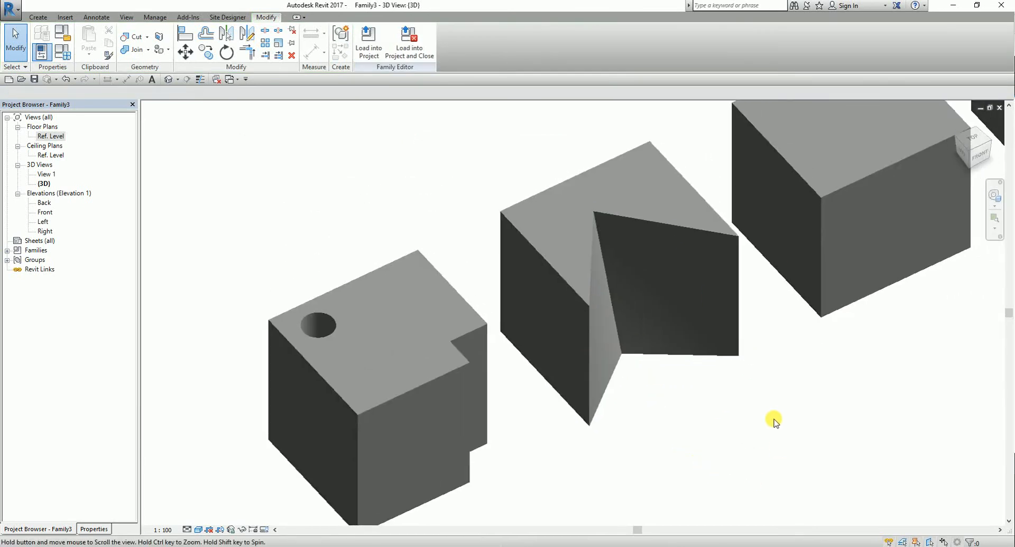
{"action": "middle_click_drag", "start_coordinate": [772, 418], "coordinate": [637, 387]}
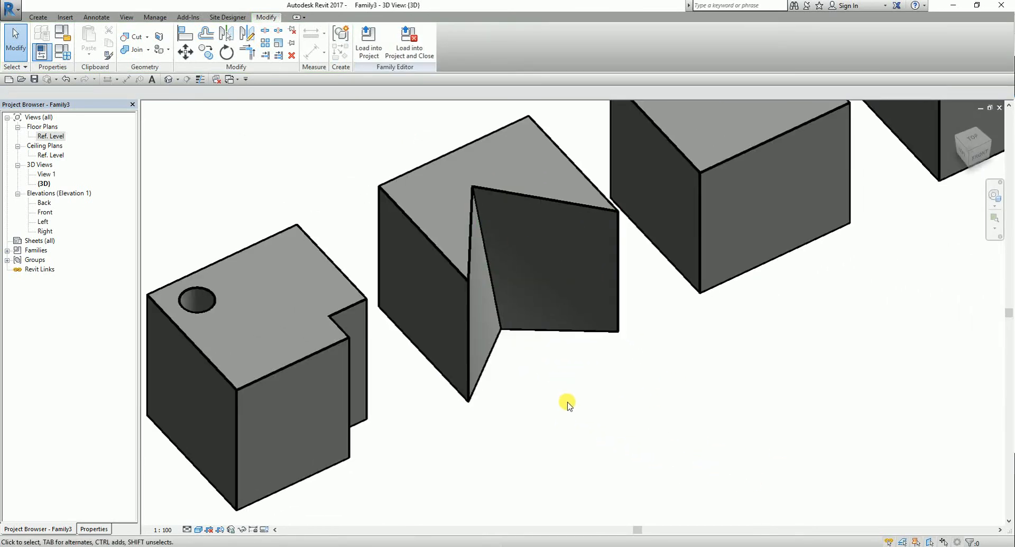
Open the Front elevation, fit all blocks in the view and focus on the third block
{"action": "left_click", "coordinate": [38, 17]}
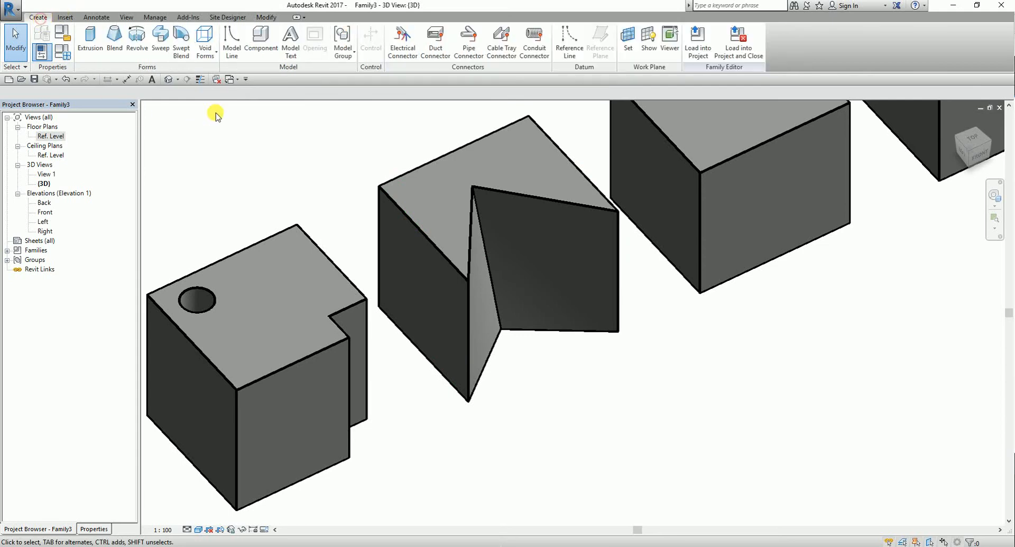
{"action": "left_click", "coordinate": [207, 48]}
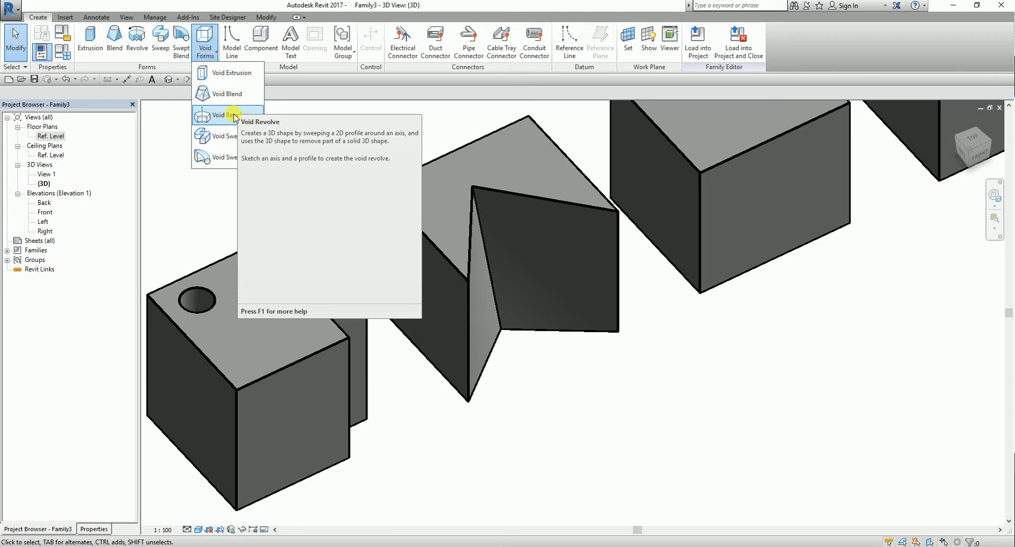
{"action": "middle_click_drag", "start_coordinate": [596, 374], "coordinate": [510, 385]}
{"action": "left_click", "coordinate": [205, 50]}
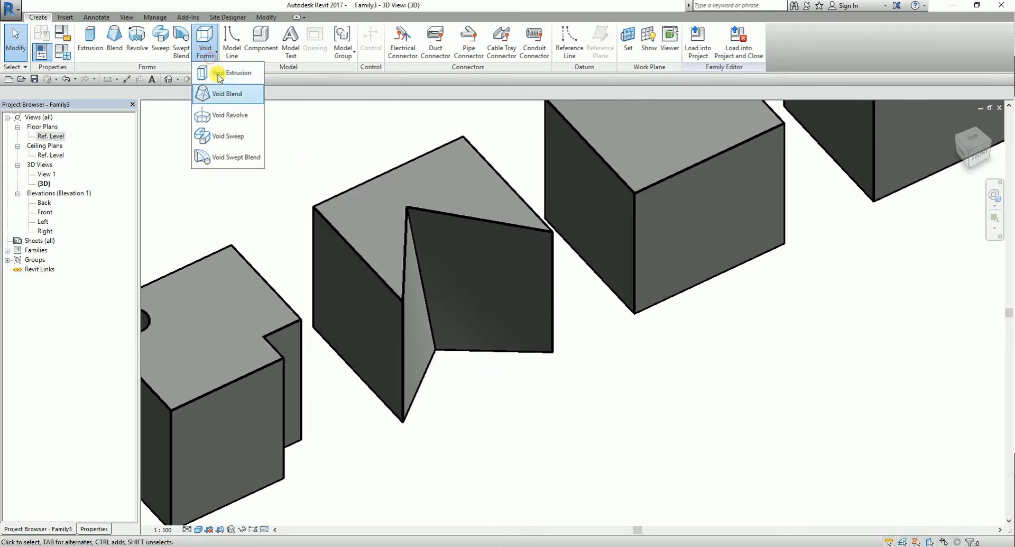
{"action": "left_click", "coordinate": [47, 214]}
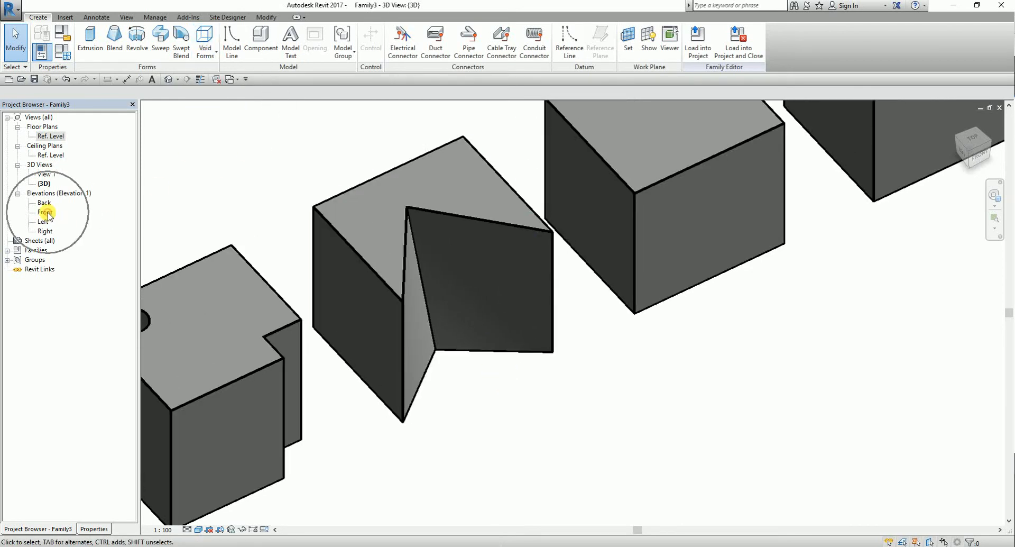
{"action": "left_click", "coordinate": [48, 214]}
{"action": "left_click", "coordinate": [48, 214]}
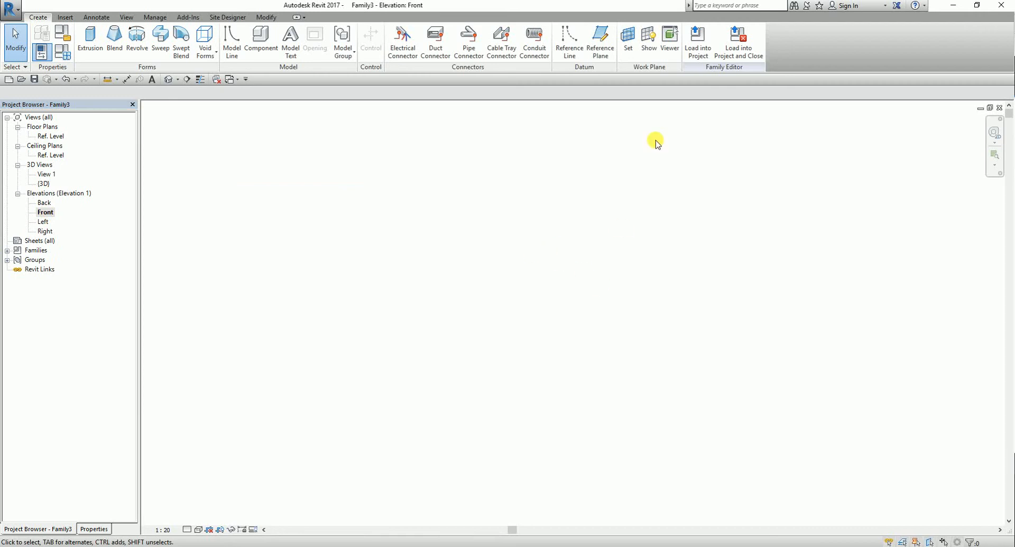
{"action": "right_click", "coordinate": [619, 206]}
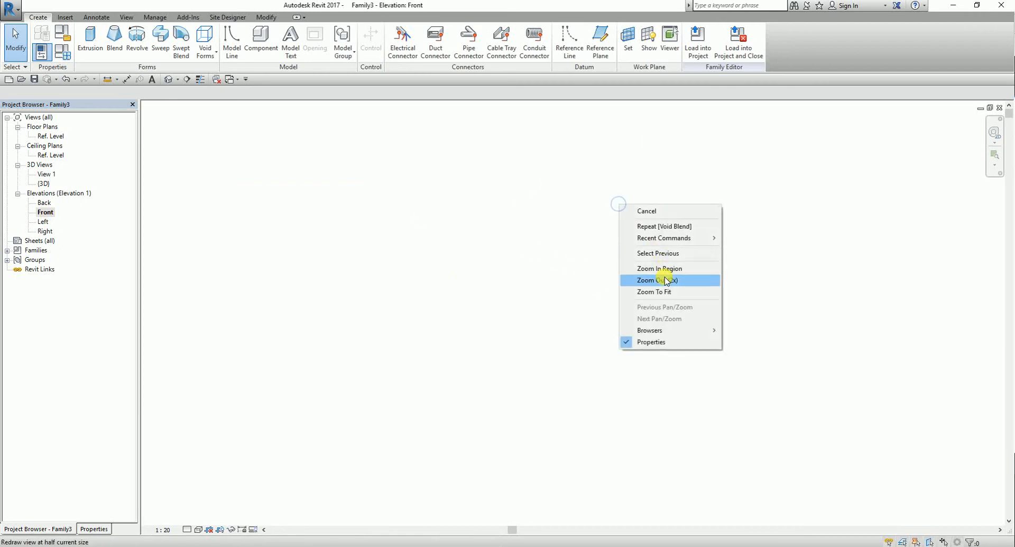
{"action": "left_click", "coordinate": [666, 295]}
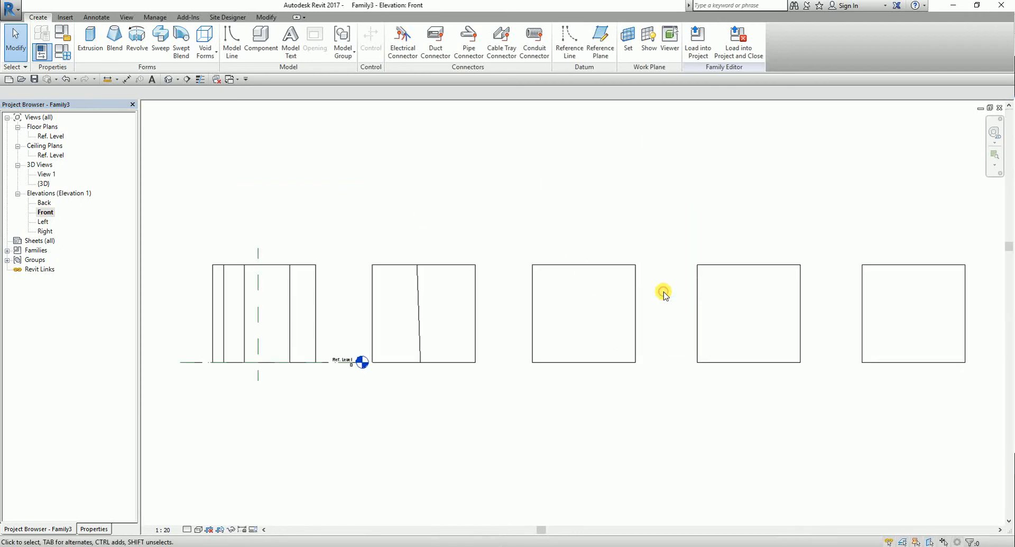
{"action": "scroll", "coordinate": [571, 309], "scroll_direction": "up", "scroll_amount": 4}
{"action": "scroll", "coordinate": [602, 321], "scroll_direction": "up", "scroll_amount": 2}
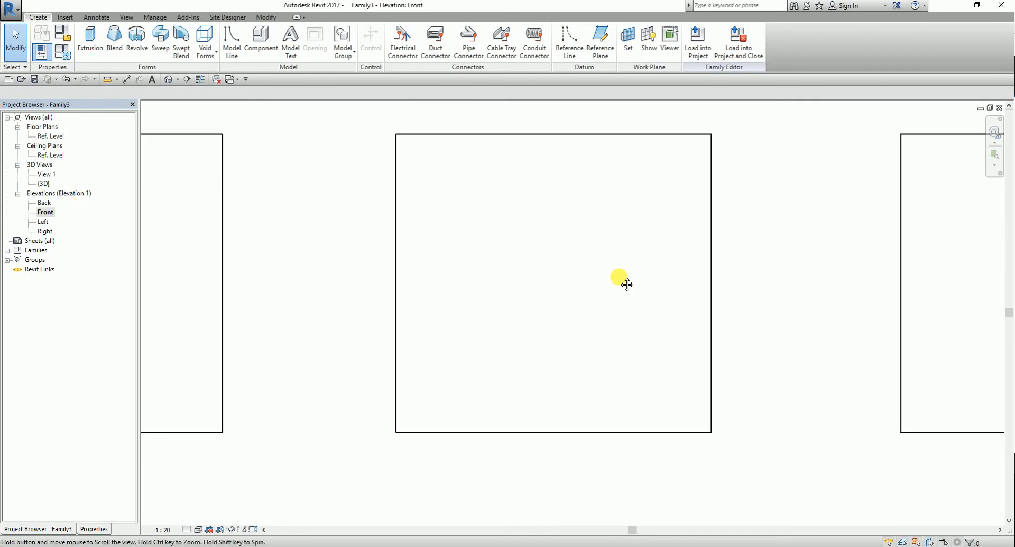
Start a void revolve and display the active work plane in the 3D view
{"action": "left_click", "coordinate": [205, 43]}
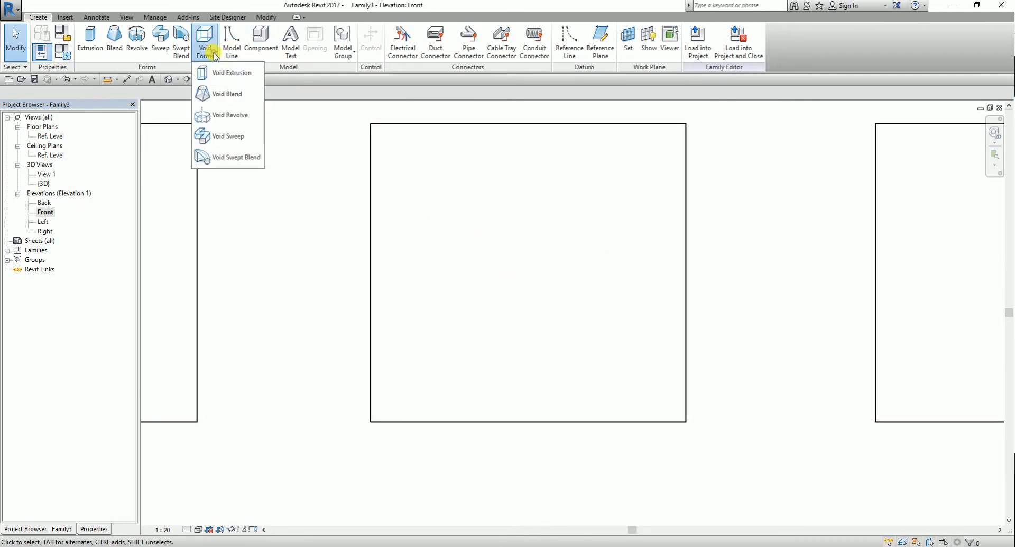
{"action": "left_click", "coordinate": [231, 120]}
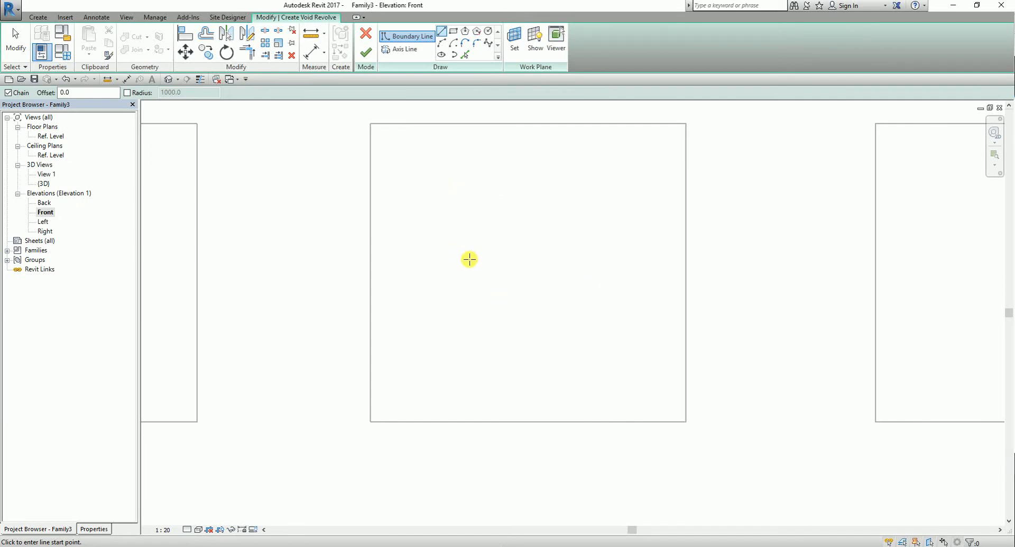
{"action": "left_click", "coordinate": [168, 79]}
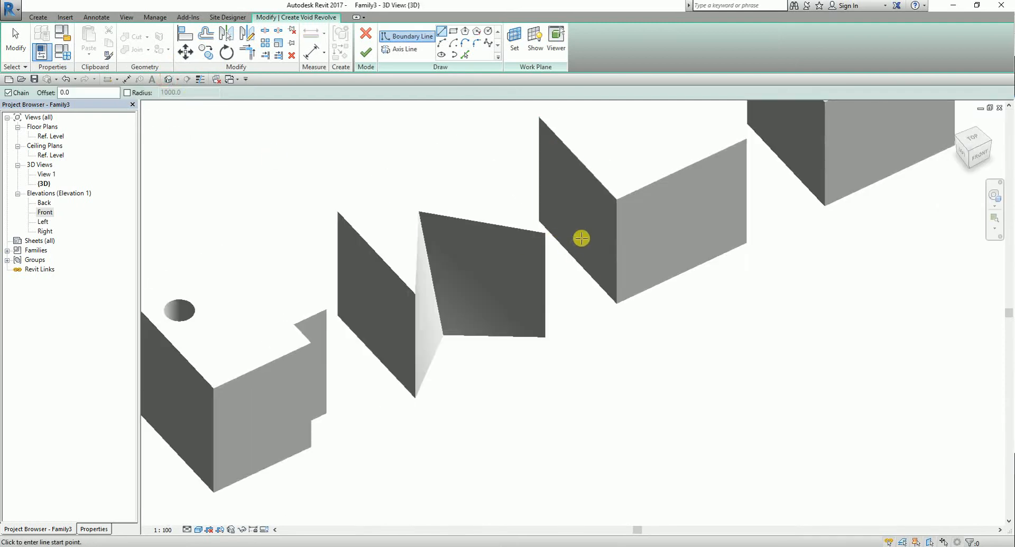
{"action": "left_click", "coordinate": [536, 40]}
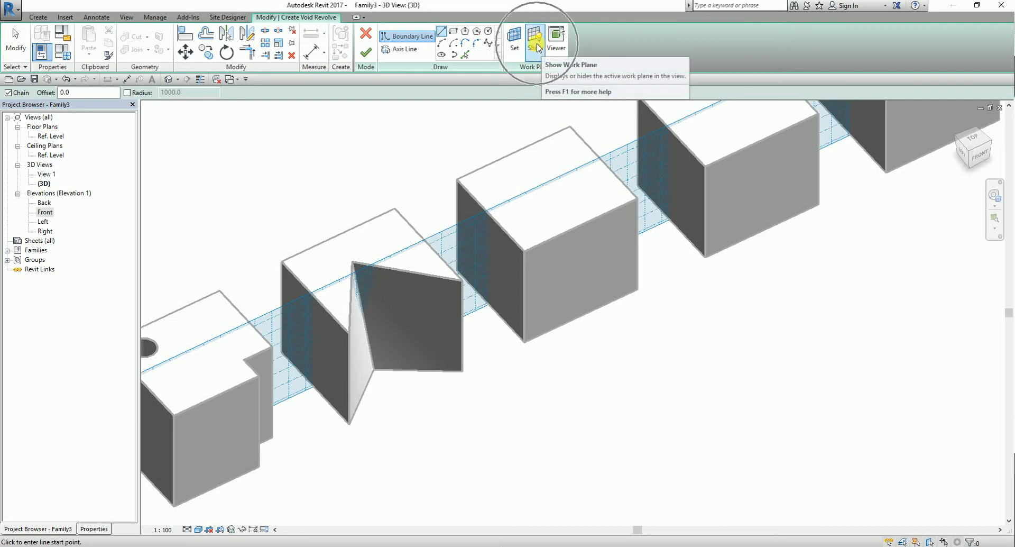
{"action": "key", "text": "ctrl"}
{"action": "key", "text": "ctrl"}
{"action": "key", "text": "ctrl"}
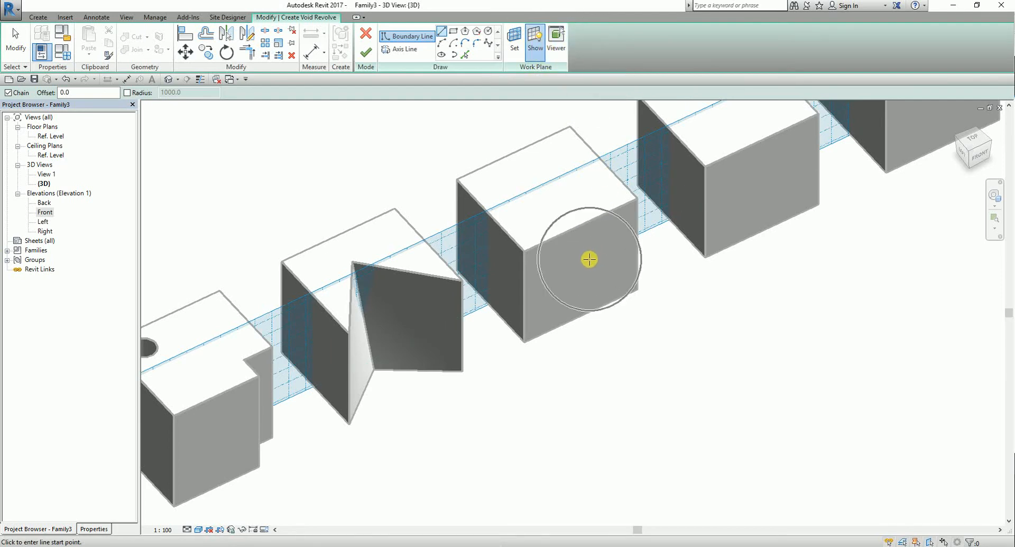
{"action": "key", "text": "ctrl"}
{"action": "key", "text": "ctrl"}
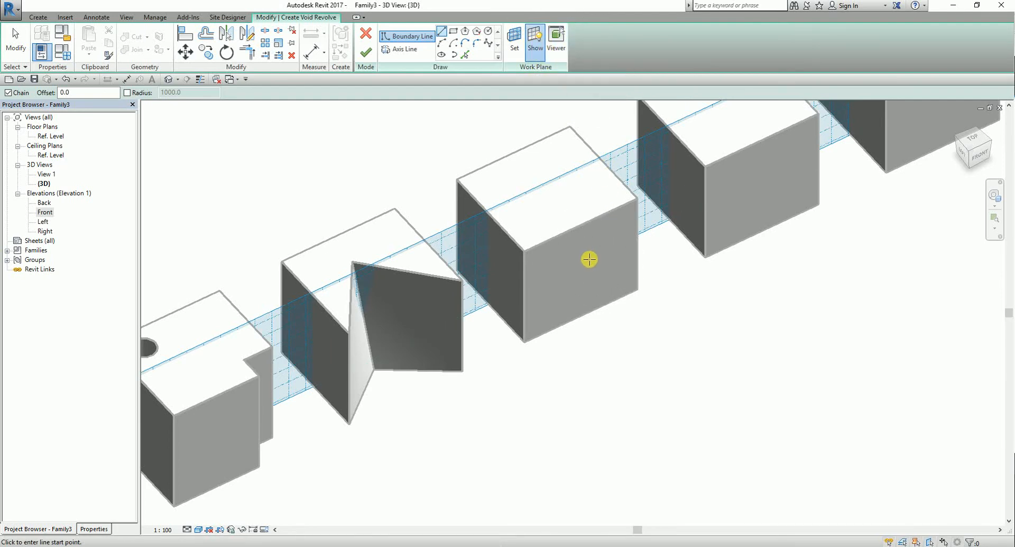
{"action": "key", "text": "ctrl"}
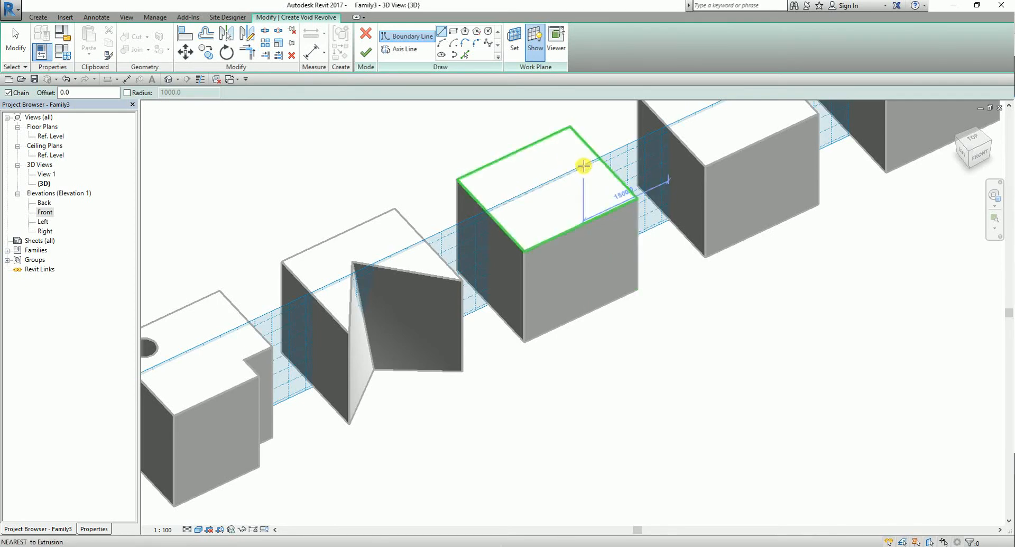
Set the void revolve's work plane by picking the third block's front face
{"action": "left_click", "coordinate": [514, 42]}
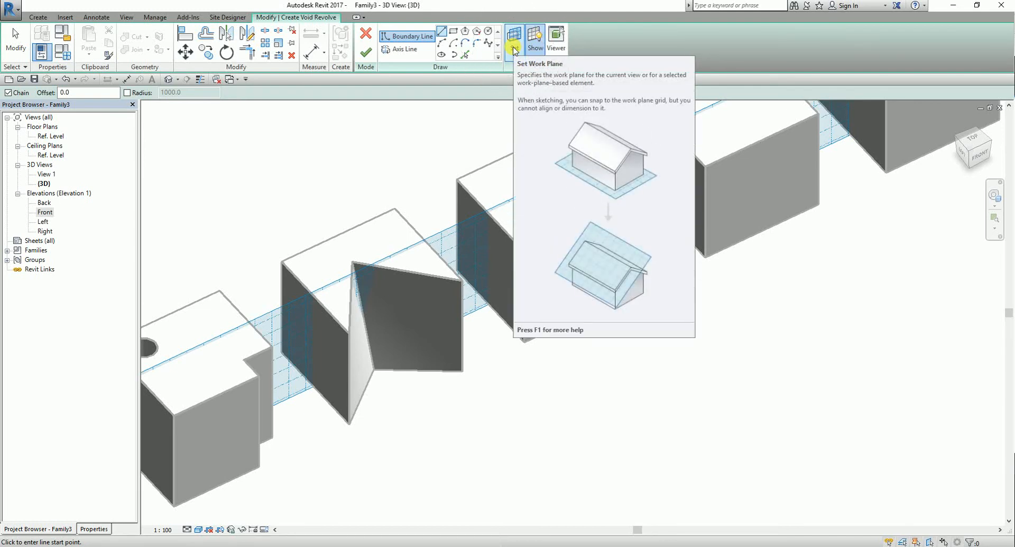
{"action": "left_click", "coordinate": [515, 49]}
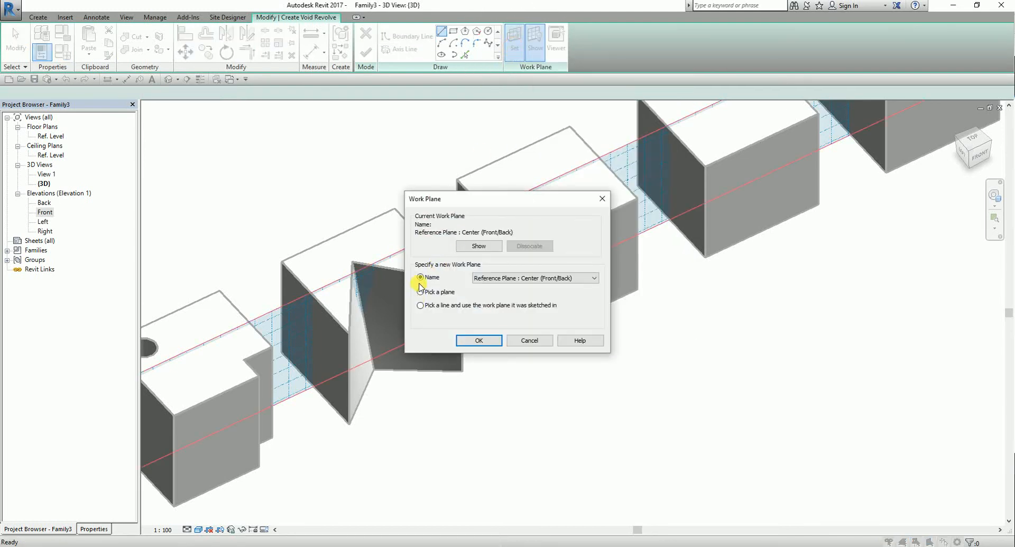
{"action": "left_click", "coordinate": [421, 292]}
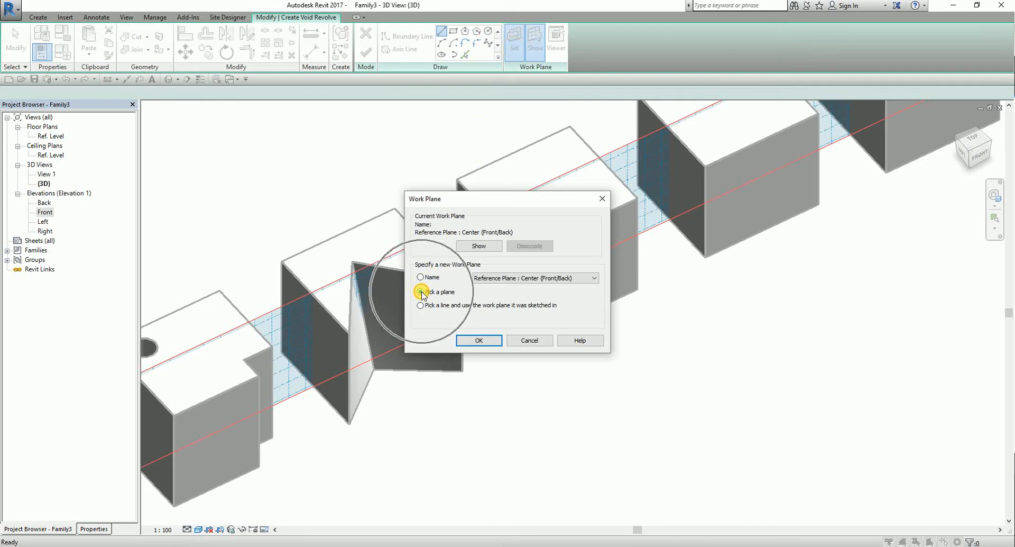
{"action": "left_click", "coordinate": [489, 343]}
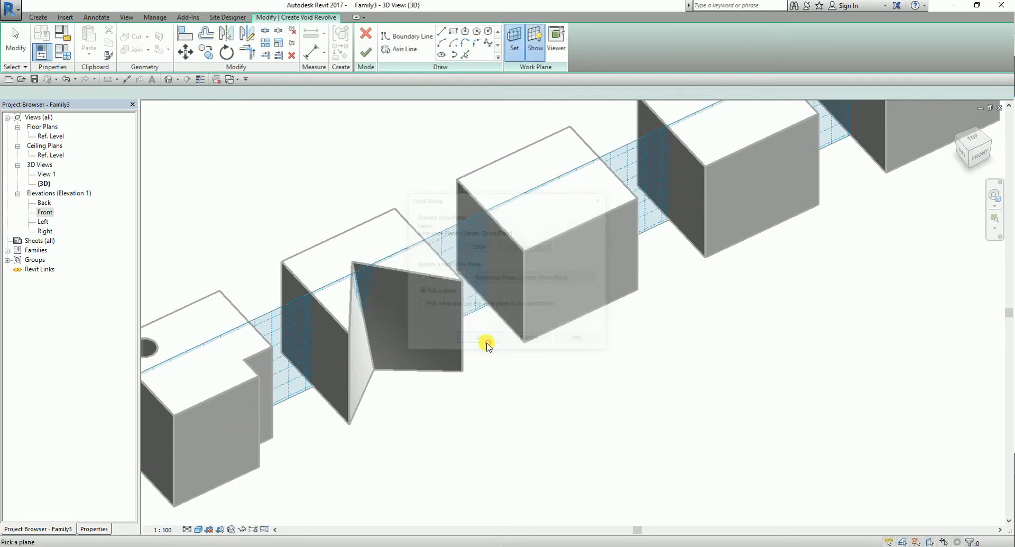
{"action": "left_click", "coordinate": [589, 281]}
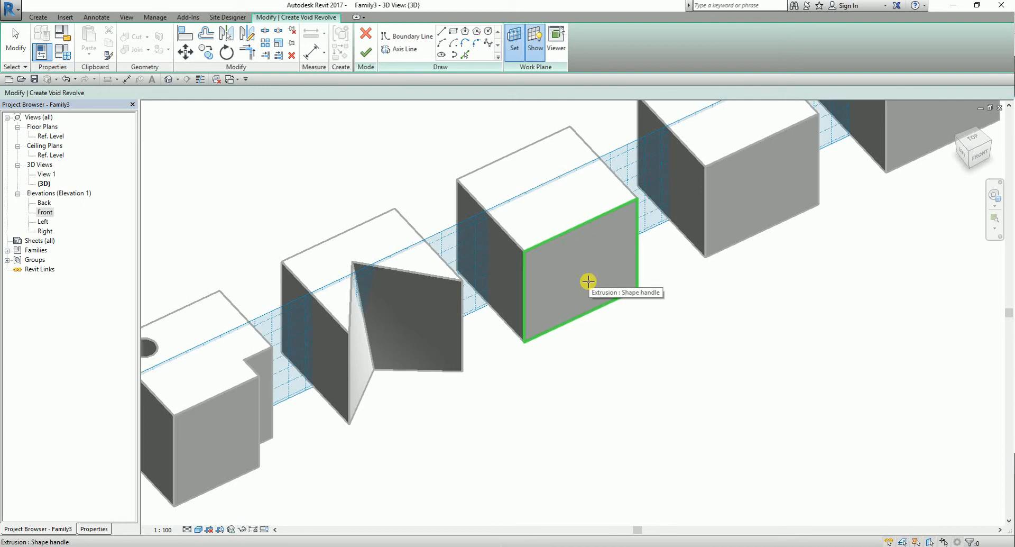
{"action": "left_click", "coordinate": [589, 281]}
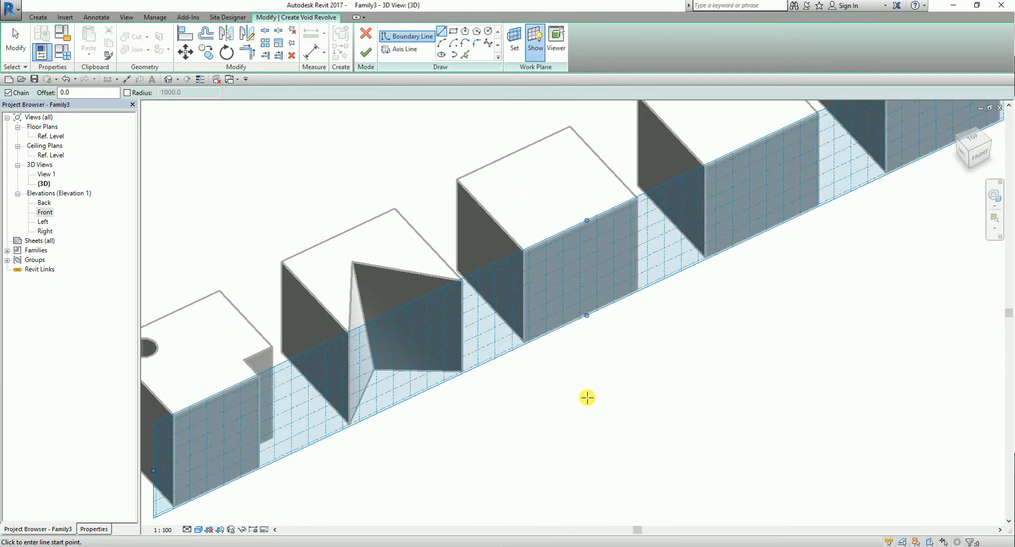
Return to the Front elevation and hide the work plane display
{"action": "double_click", "coordinate": [34, 217]}
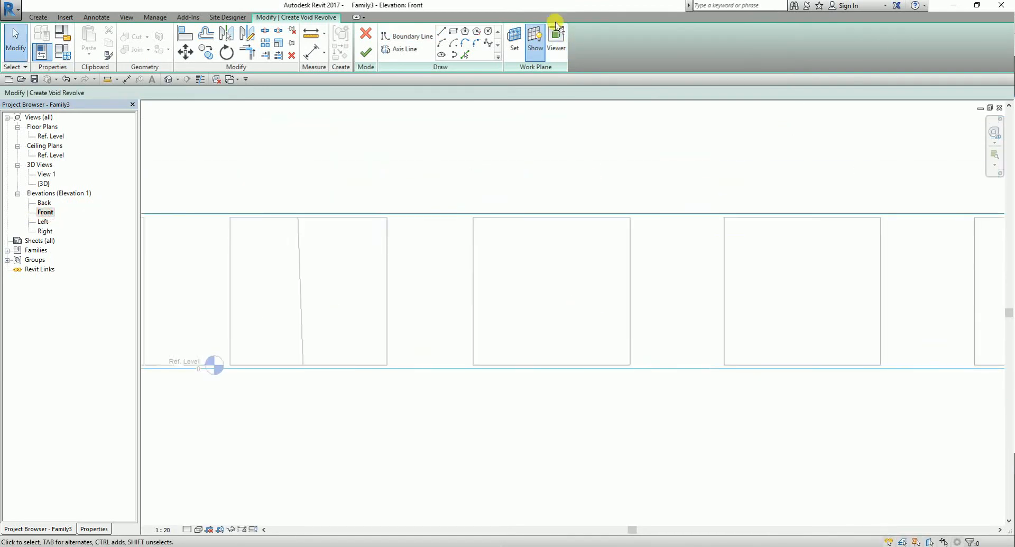
{"action": "left_click", "coordinate": [535, 40]}
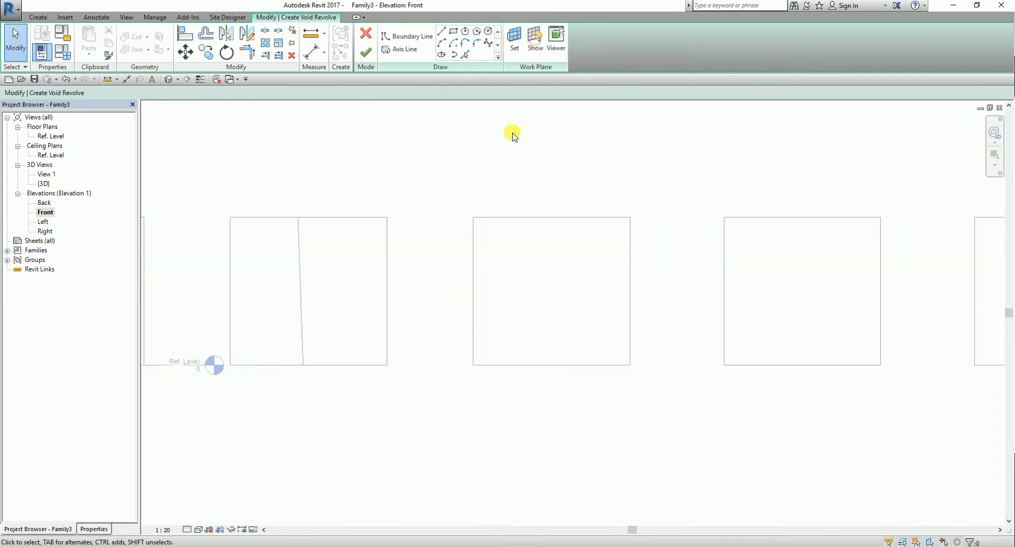
{"action": "scroll", "coordinate": [482, 260], "scroll_direction": "down", "scroll_amount": 2}
{"action": "middle_click_drag", "start_coordinate": [485, 261], "coordinate": [433, 261]}
Sketch a closed full-height boundary inside the third block's right edge, about 400 mm wide with a 300 mm side projection starting about 1000 mm up
{"action": "left_click", "coordinate": [411, 35]}
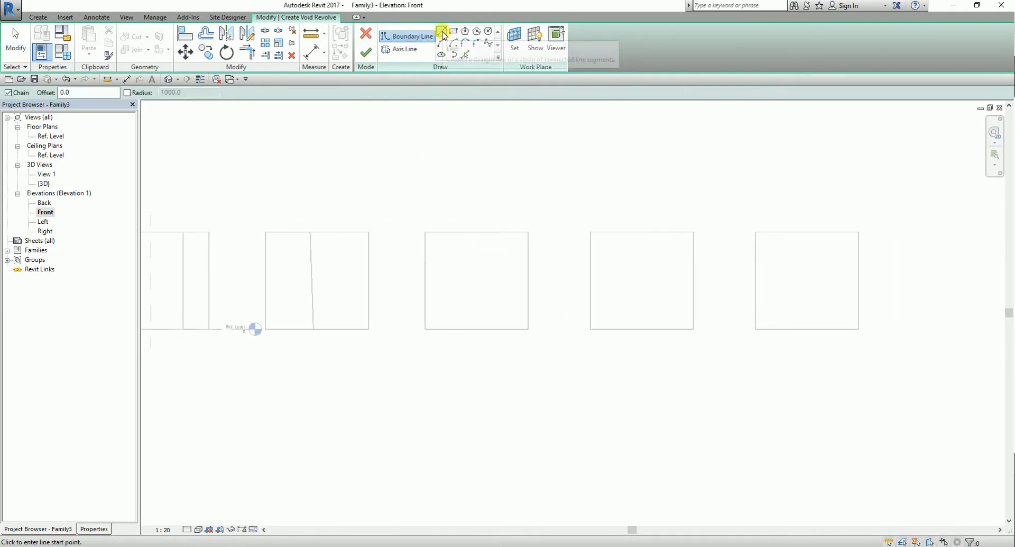
{"action": "scroll", "coordinate": [533, 300], "scroll_direction": "up", "scroll_amount": 2}
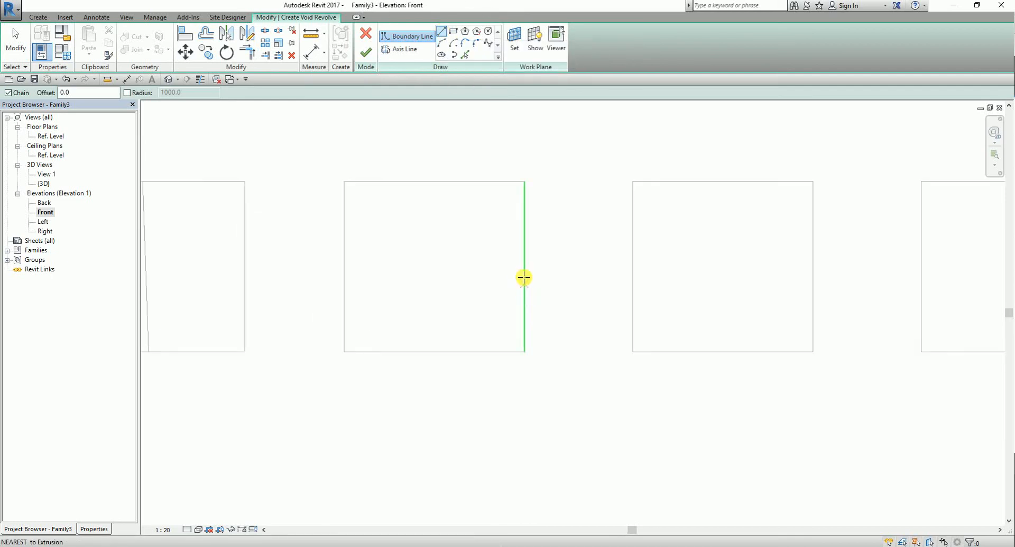
{"action": "left_click", "coordinate": [524, 181]}
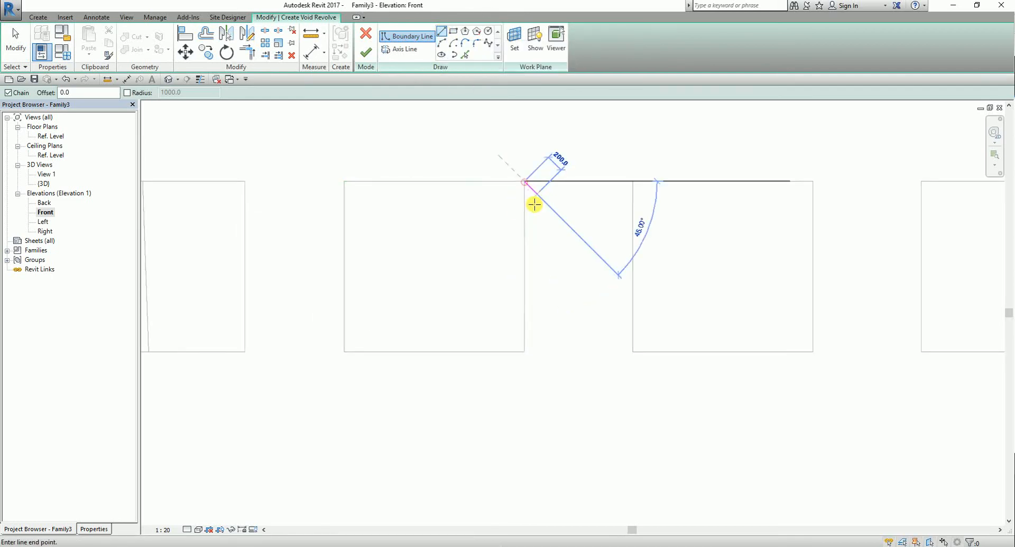
{"action": "left_click", "coordinate": [524, 351]}
{"action": "left_click", "coordinate": [488, 352]}
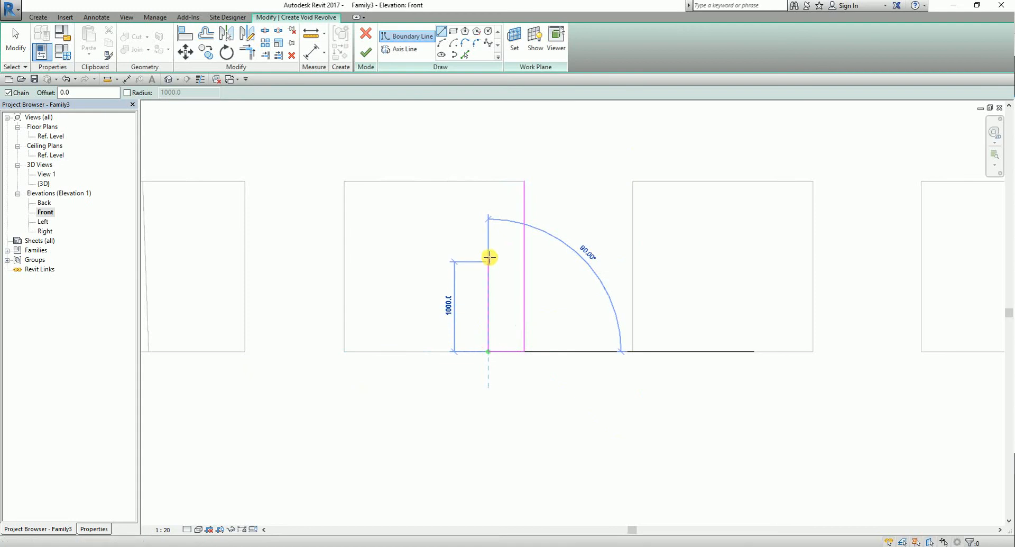
{"action": "left_click", "coordinate": [488, 261]}
{"action": "left_click", "coordinate": [461, 261]}
{"action": "left_click", "coordinate": [461, 217]}
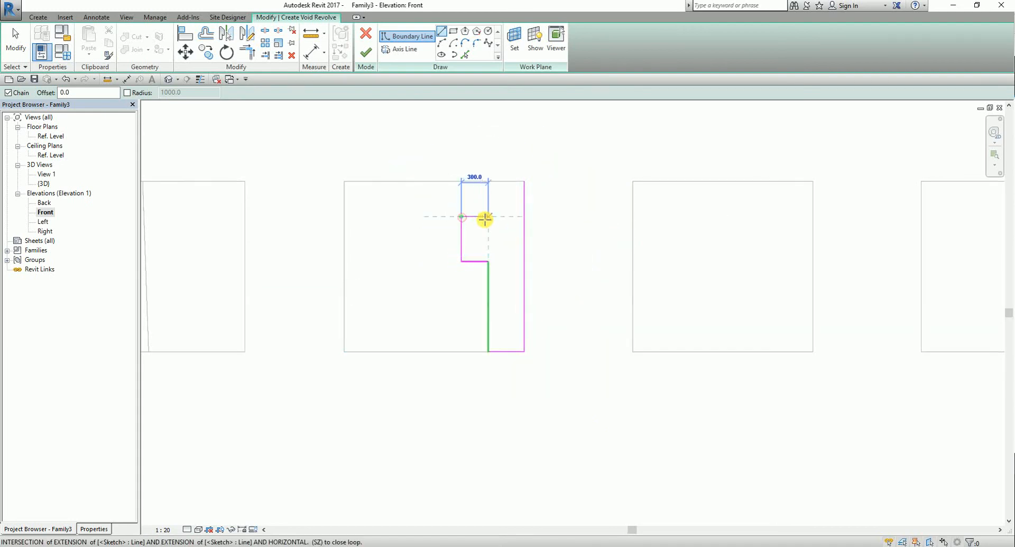
{"action": "left_click", "coordinate": [488, 217]}
{"action": "left_click", "coordinate": [488, 182]}
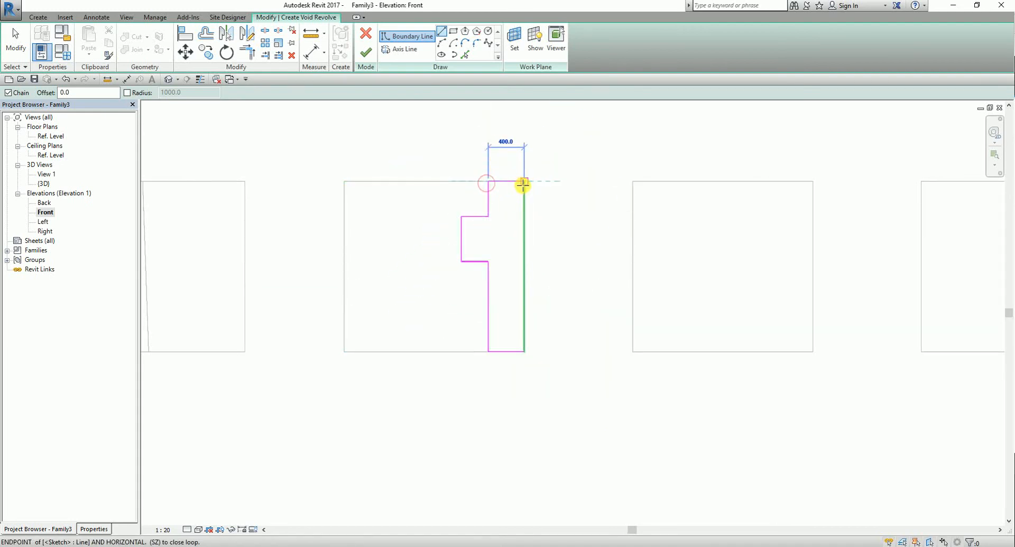
{"action": "left_click", "coordinate": [523, 184]}
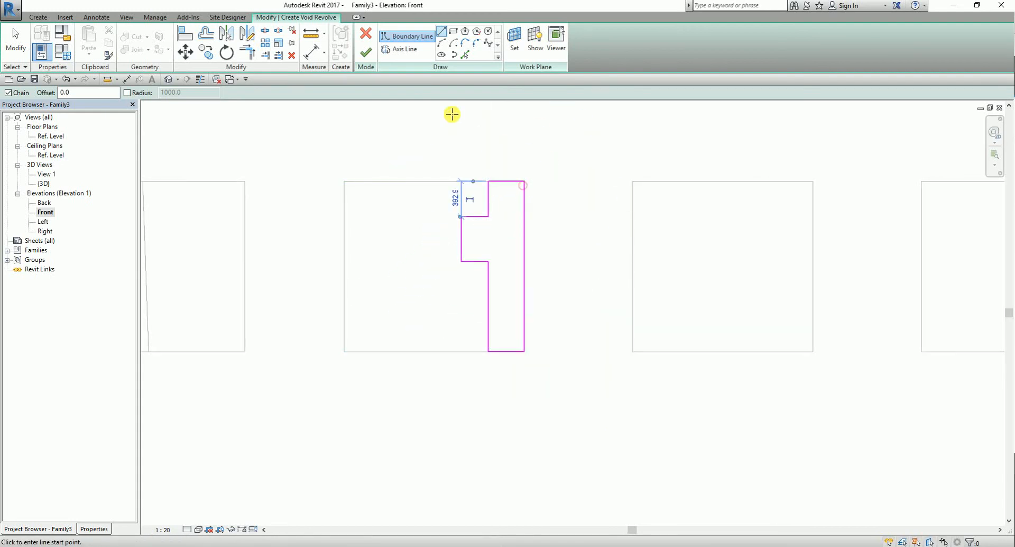
Draw an axis line about 1200 mm long down the boundary's right edge from its top corner and finish the void revolve
{"action": "left_click", "coordinate": [400, 50]}
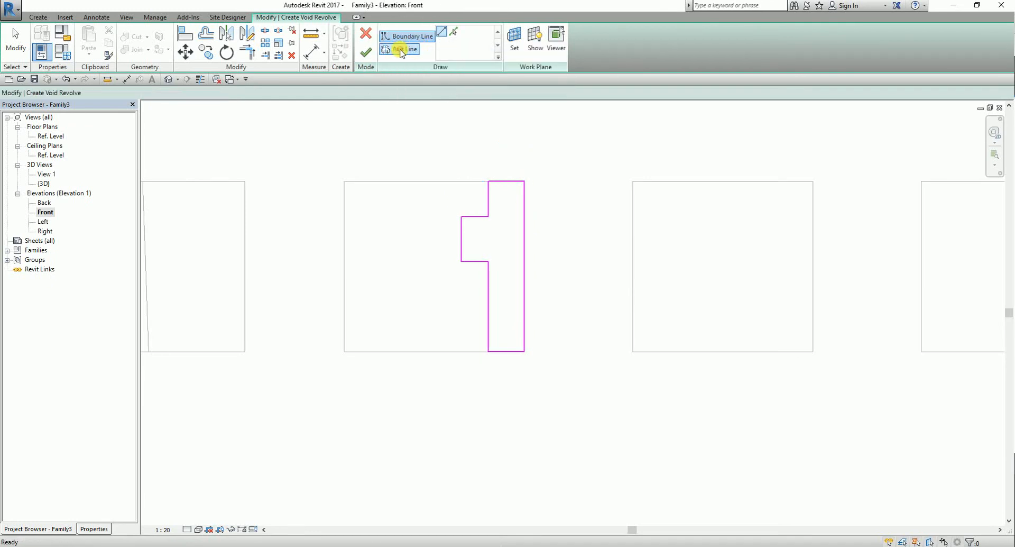
{"action": "left_click", "coordinate": [524, 181]}
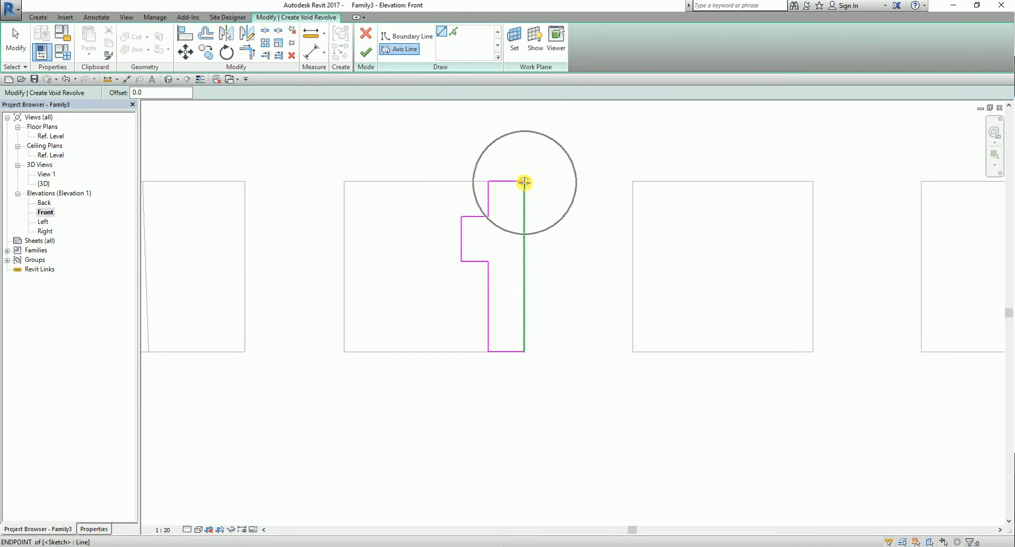
{"action": "left_click", "coordinate": [524, 292]}
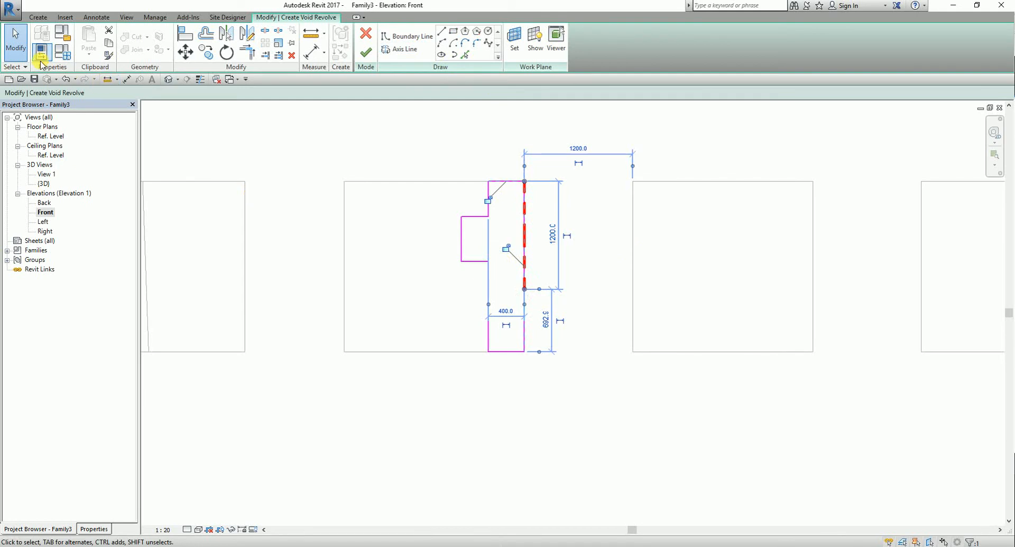
{"action": "left_click", "coordinate": [16, 41]}
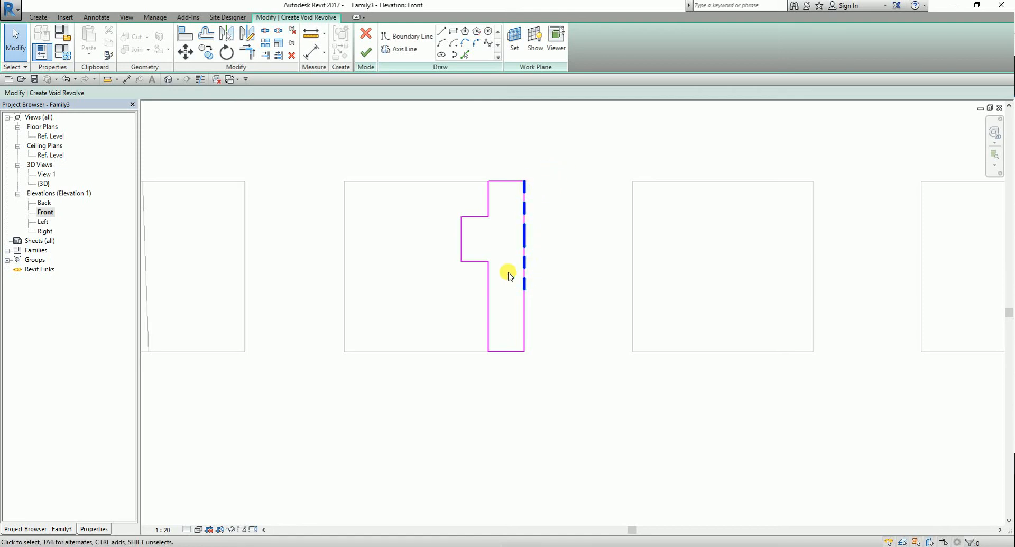
{"action": "left_click", "coordinate": [366, 59]}
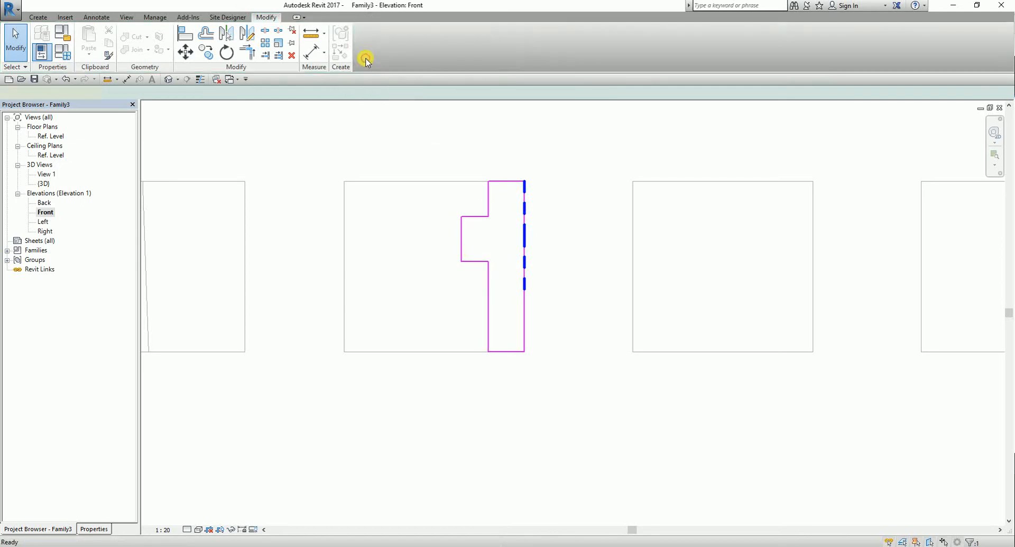
{"action": "left_click", "coordinate": [438, 410]}
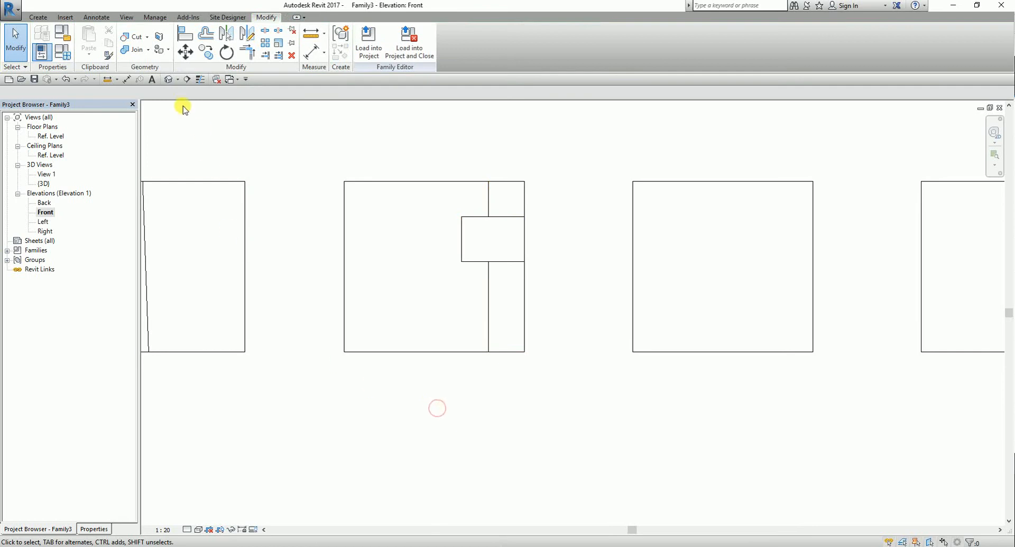
Open the 3D view and inspect the revolved cut in the third block's corner
{"action": "left_click", "coordinate": [169, 79]}
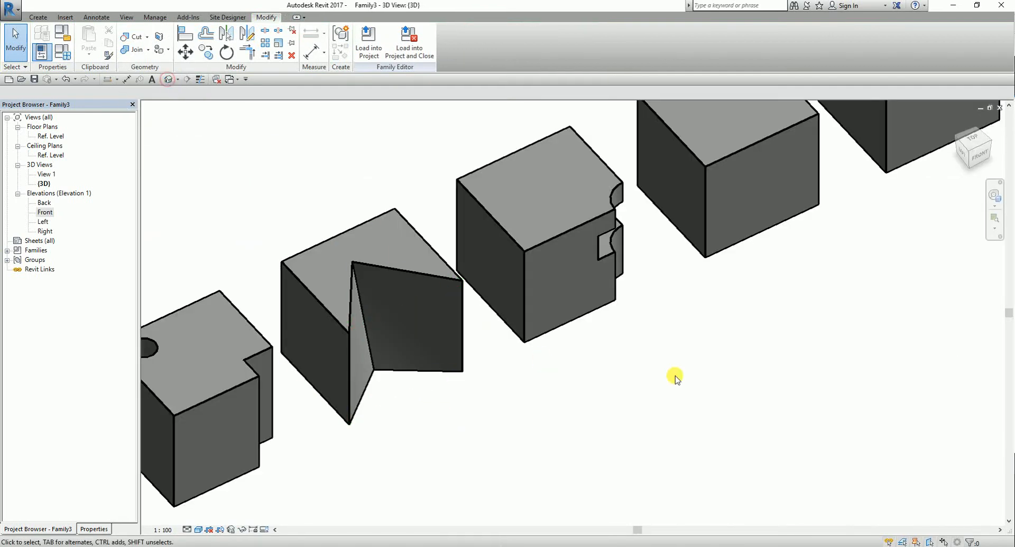
{"action": "middle_click_drag", "start_coordinate": [675, 374], "coordinate": [630, 297], "text": "shift"}
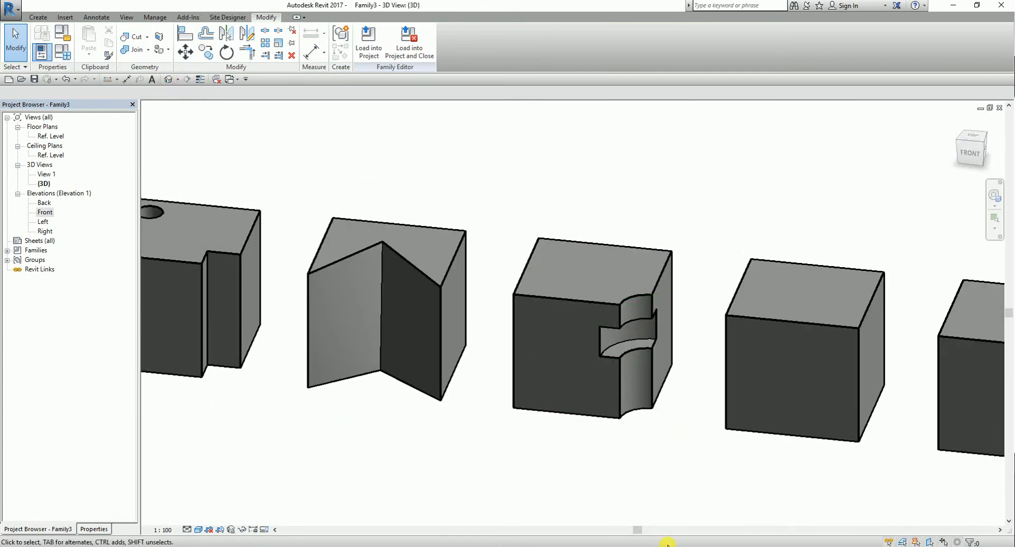
{"action": "middle_click_drag", "start_coordinate": [611, 441], "coordinate": [612, 467], "text": "shift"}
{"action": "middle_click_drag", "start_coordinate": [678, 456], "coordinate": [593, 431]}
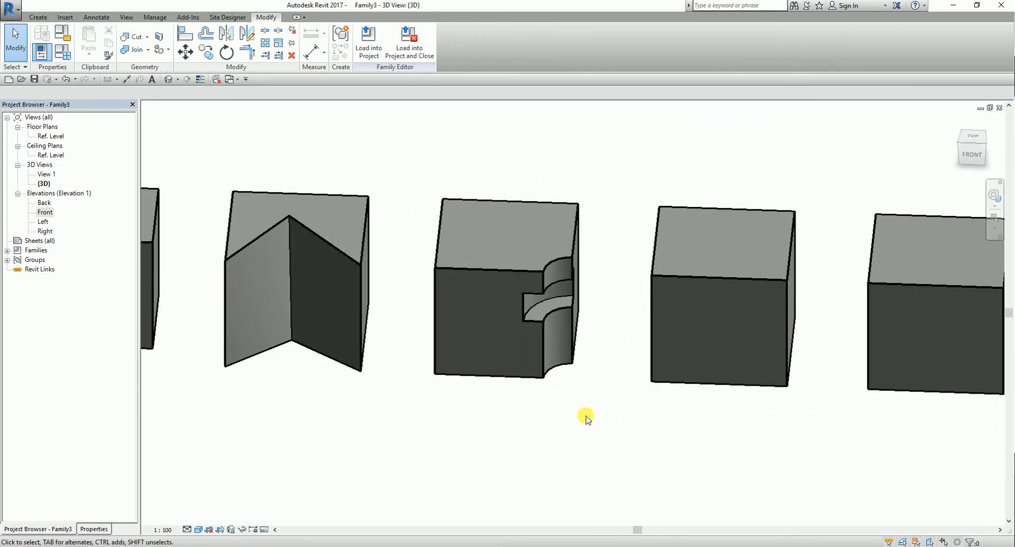
Start a void sweep and pick the four top edges of the fourth block as its path
{"action": "left_click", "coordinate": [42, 18]}
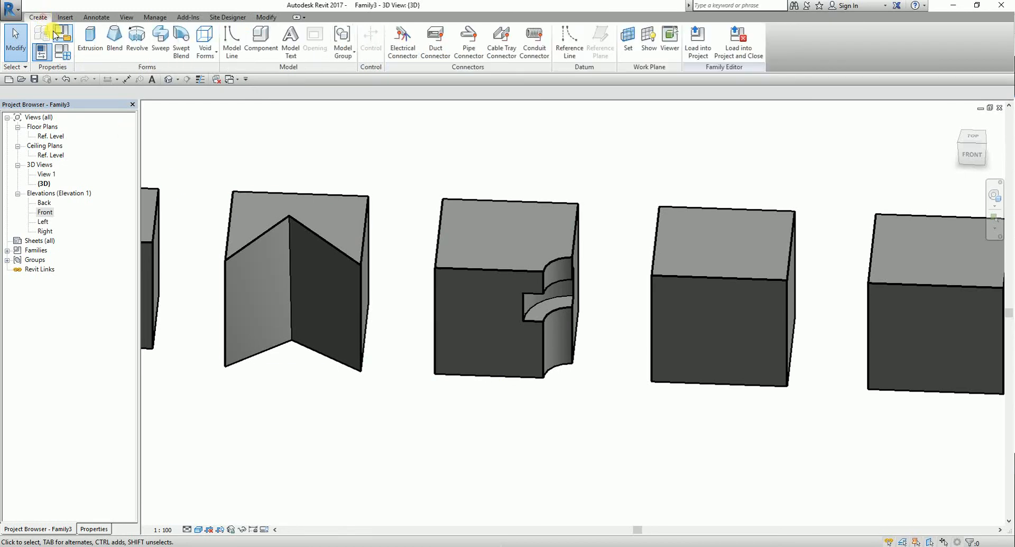
{"action": "left_click", "coordinate": [206, 50]}
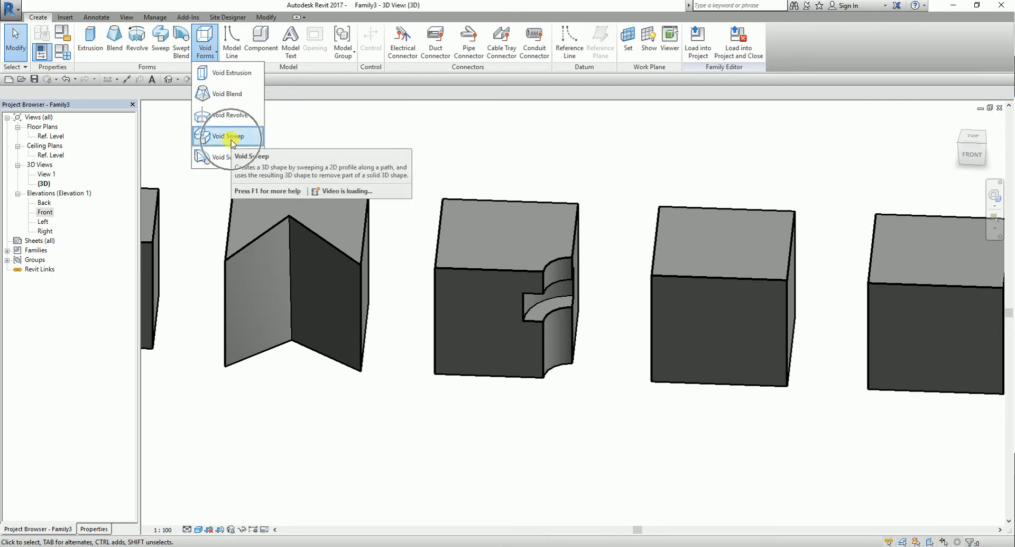
{"action": "left_click", "coordinate": [230, 139]}
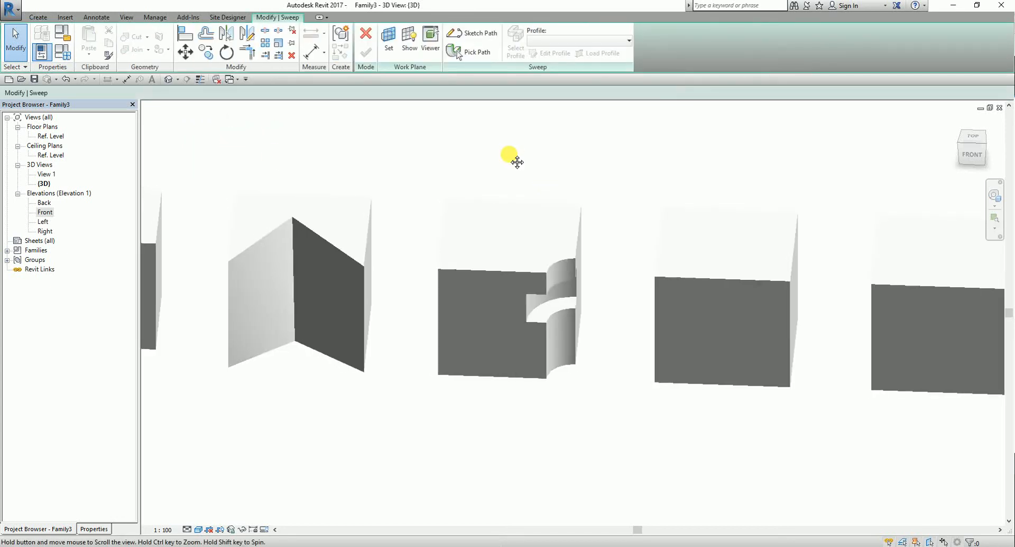
{"action": "middle_click_drag", "start_coordinate": [517, 159], "coordinate": [662, 356], "text": "shift"}
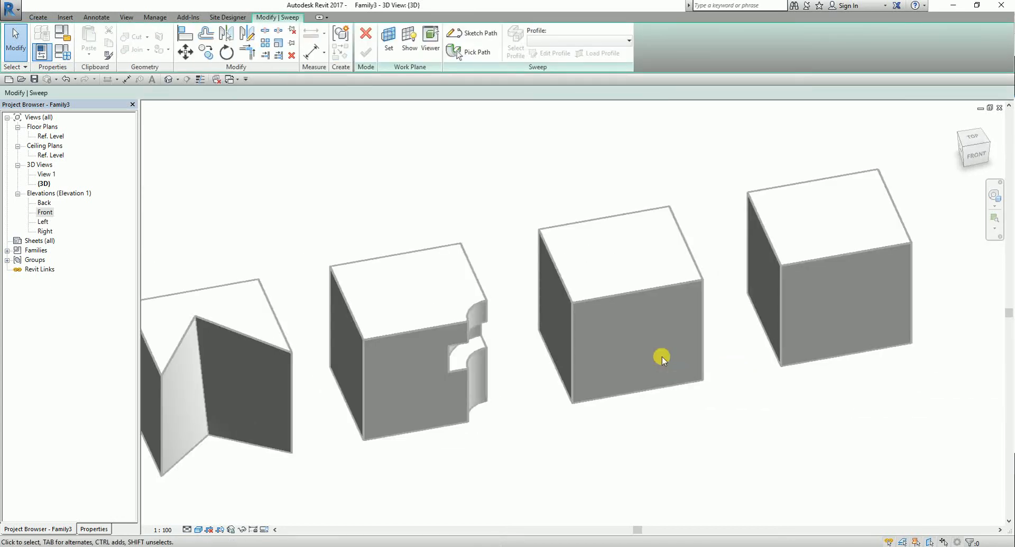
{"action": "left_click", "coordinate": [478, 40]}
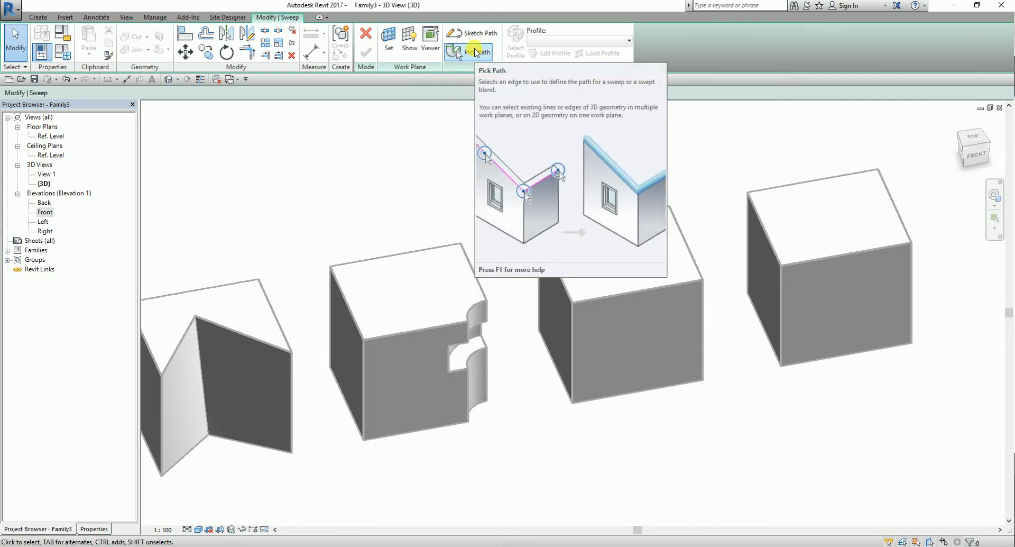
{"action": "left_click", "coordinate": [476, 52]}
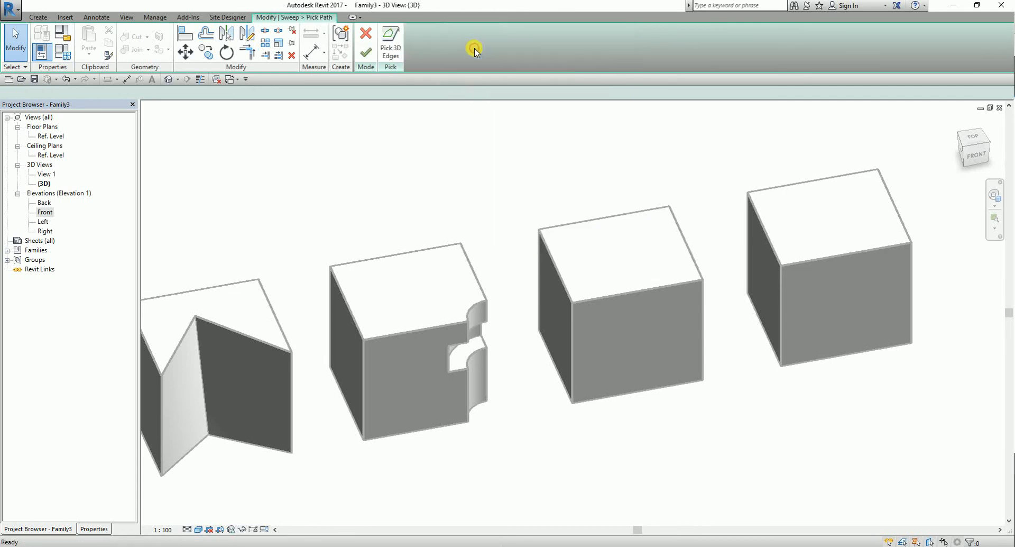
{"action": "left_click", "coordinate": [679, 228]}
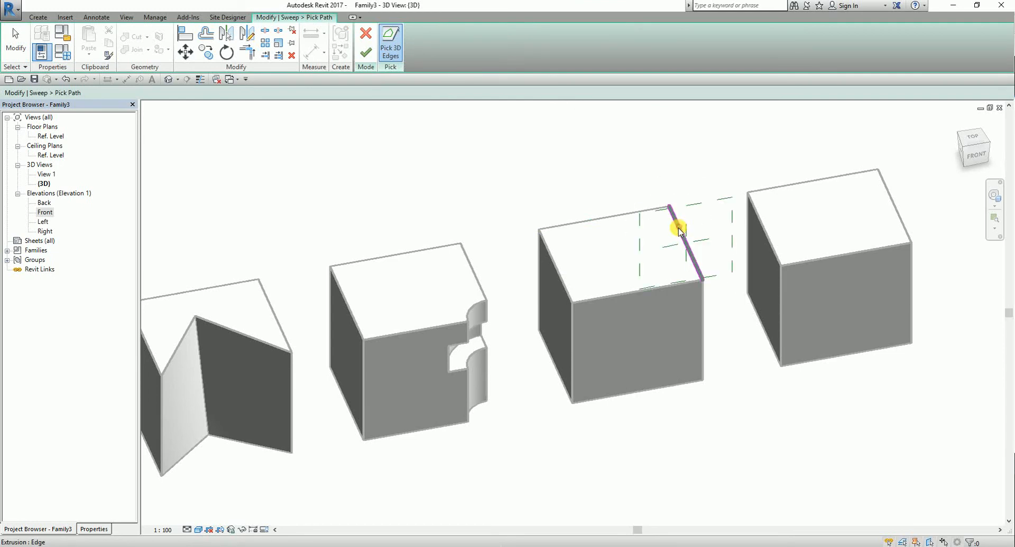
{"action": "left_click", "coordinate": [625, 291]}
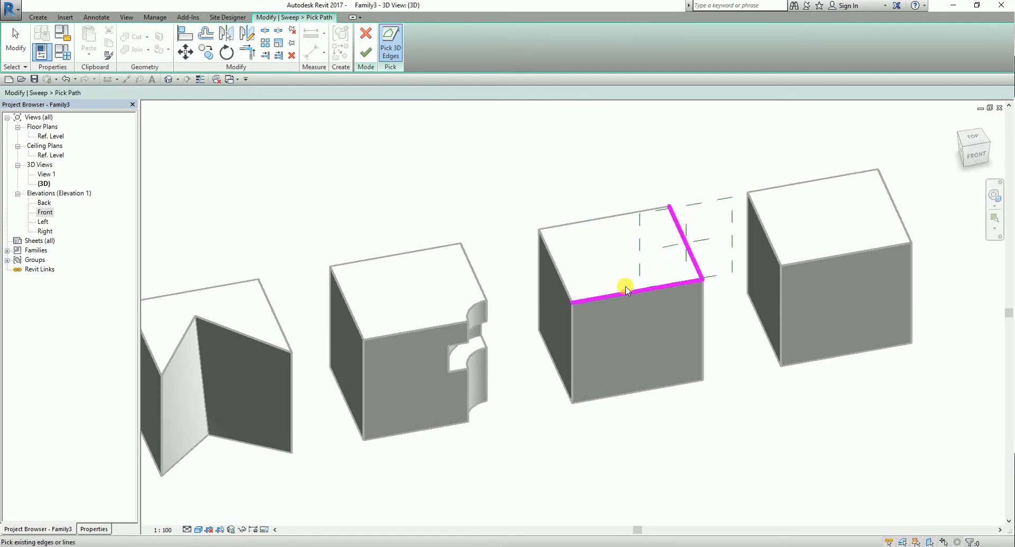
{"action": "left_click", "coordinate": [557, 268]}
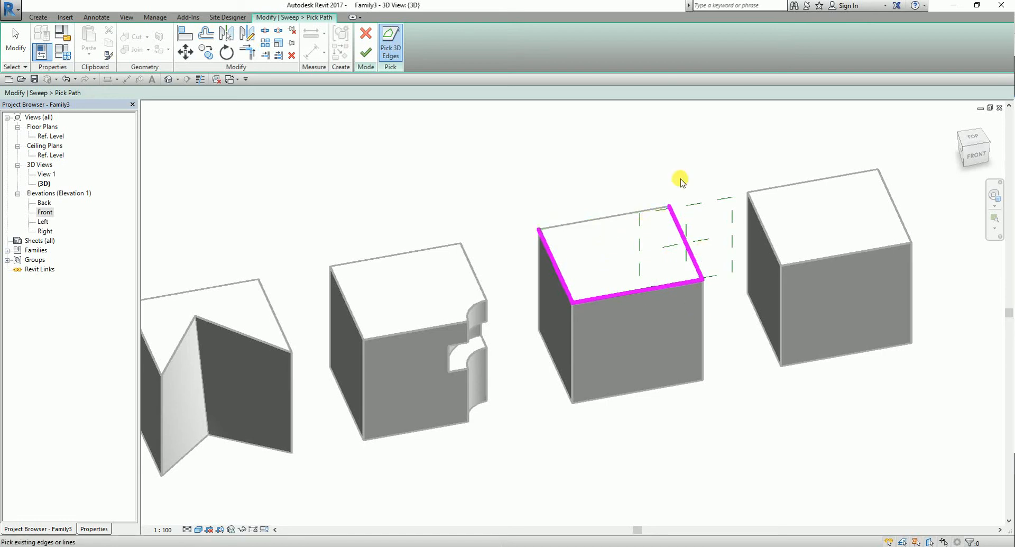
{"action": "left_click", "coordinate": [585, 220]}
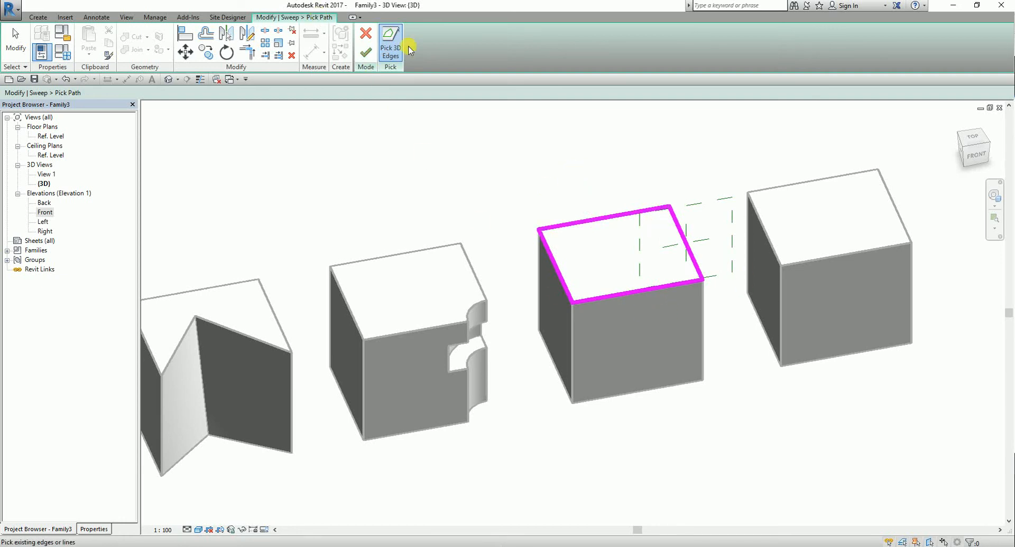
{"action": "left_click", "coordinate": [364, 53]}
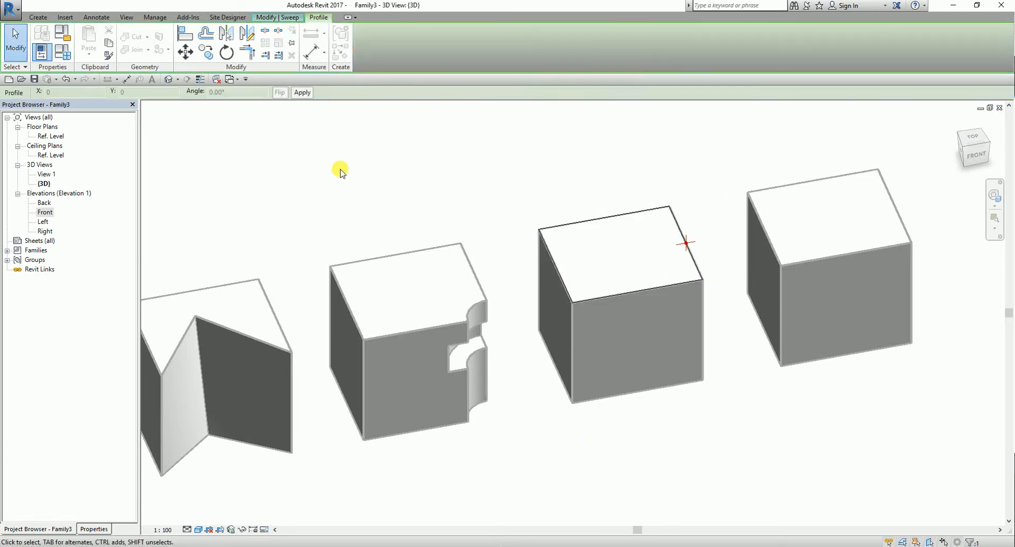
{"action": "left_click", "coordinate": [15, 42]}
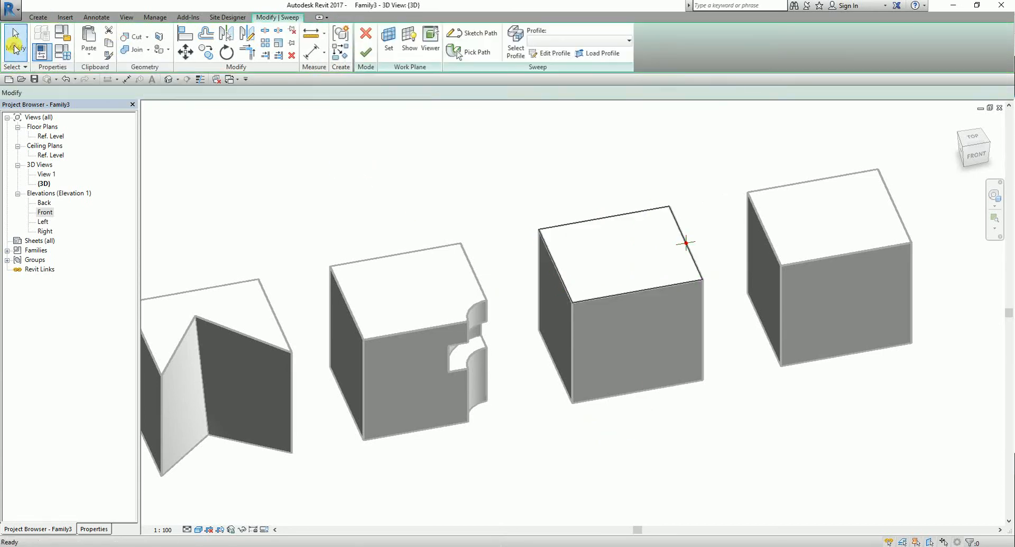
Orient the 3D view to the front and open the void sweep's sketched profile for editing at the fourth block's upper corner
{"action": "scroll", "coordinate": [687, 243], "scroll_direction": "up", "scroll_amount": 3}
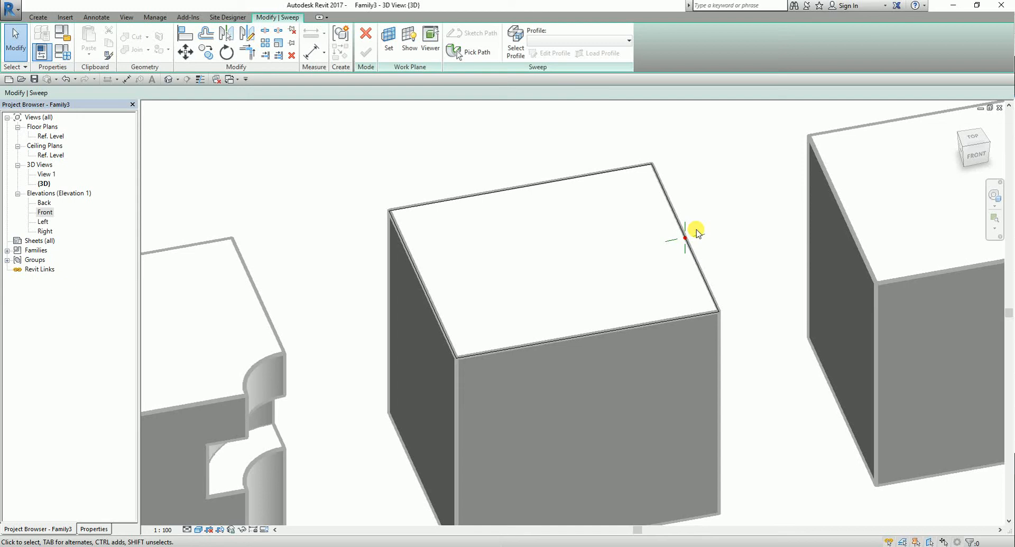
{"action": "scroll", "coordinate": [686, 207], "scroll_direction": "down", "scroll_amount": 3}
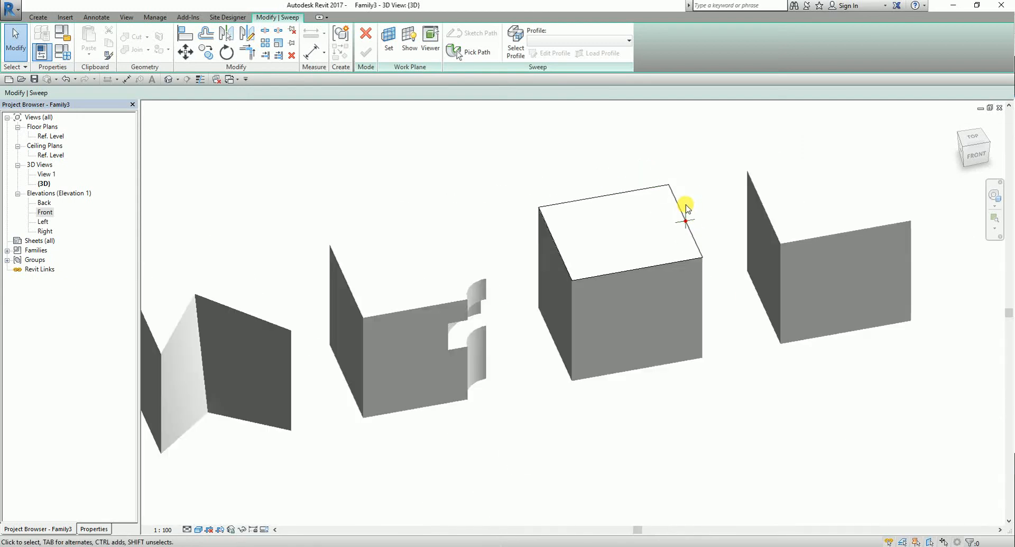
{"action": "left_click", "coordinate": [976, 157]}
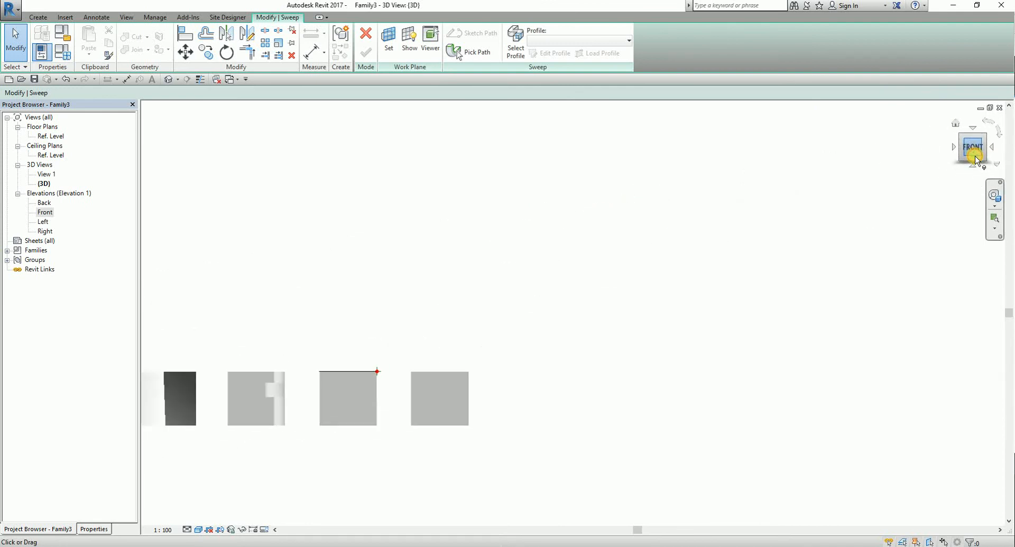
{"action": "scroll", "coordinate": [692, 286], "scroll_direction": "up", "scroll_amount": 5}
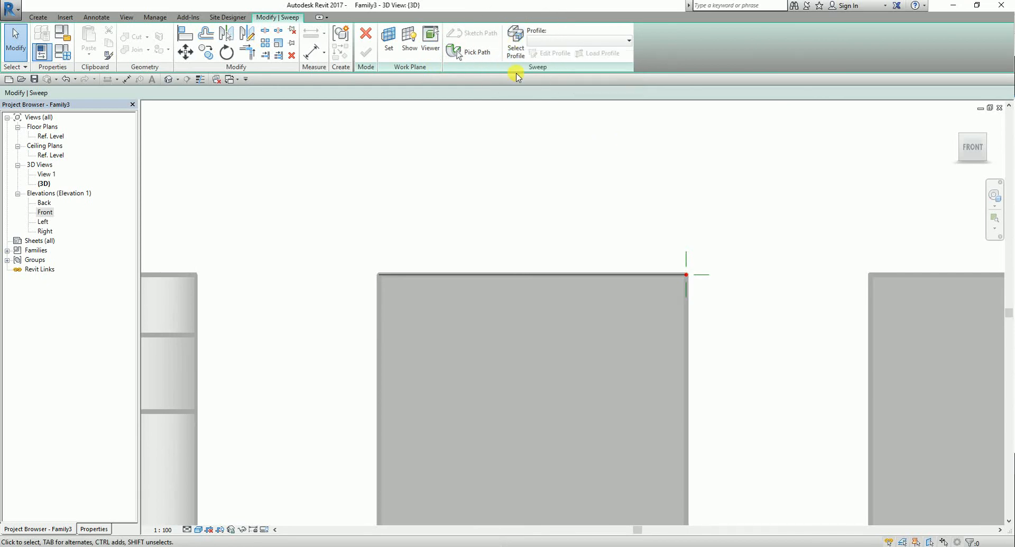
{"action": "left_click", "coordinate": [549, 57]}
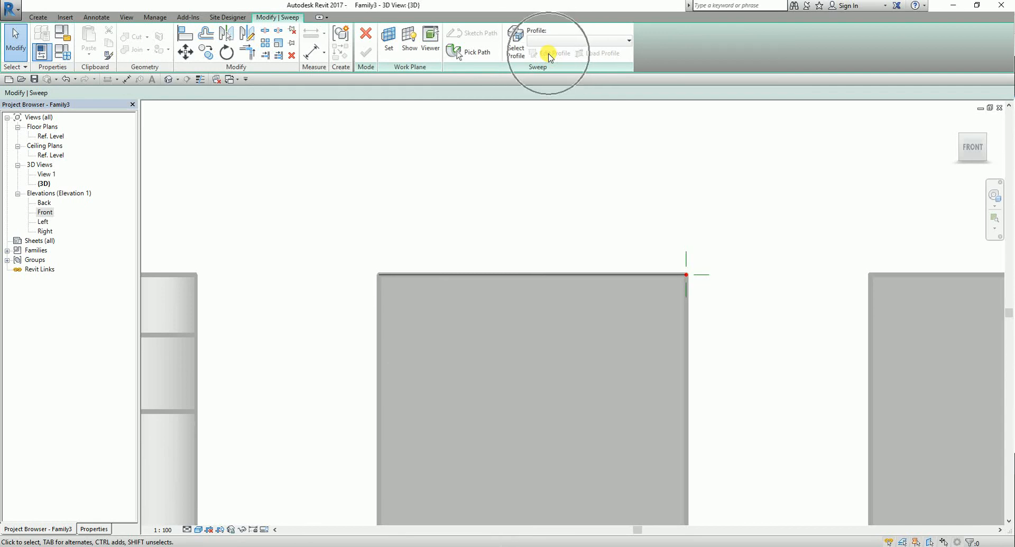
{"action": "left_click", "coordinate": [517, 45]}
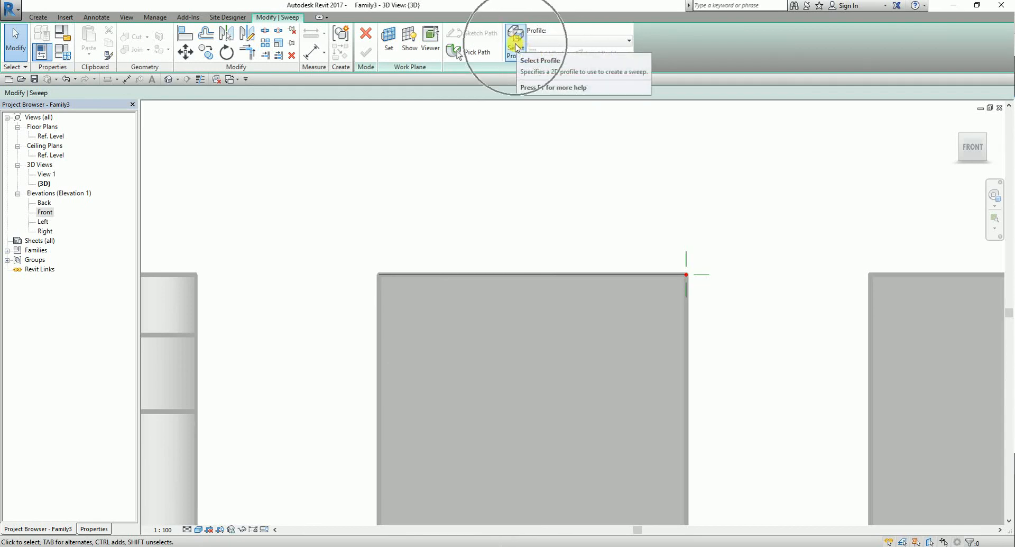
{"action": "left_click", "coordinate": [517, 45]}
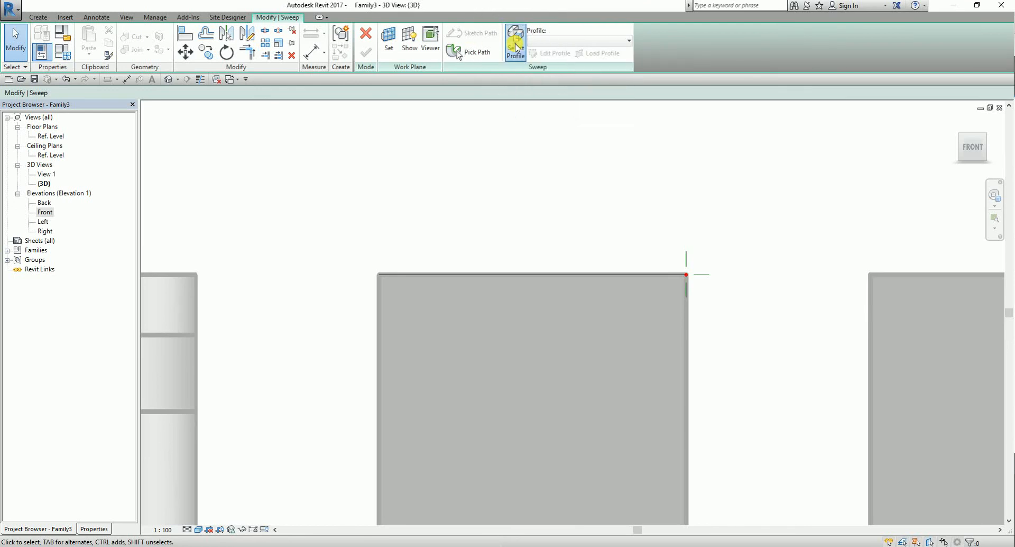
{"action": "left_click", "coordinate": [294, 18]}
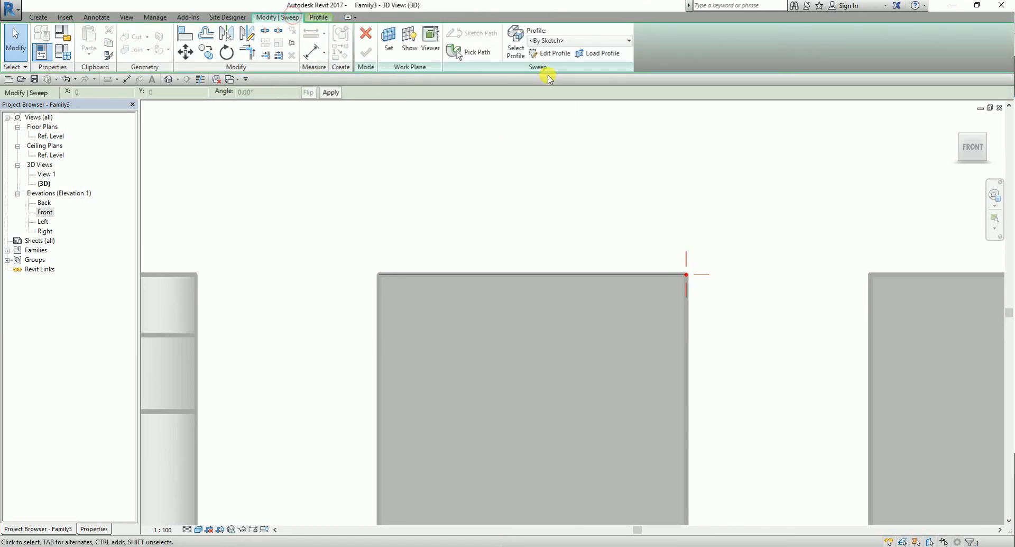
{"action": "key", "text": "ctrl"}
{"action": "key", "text": "ctrl"}
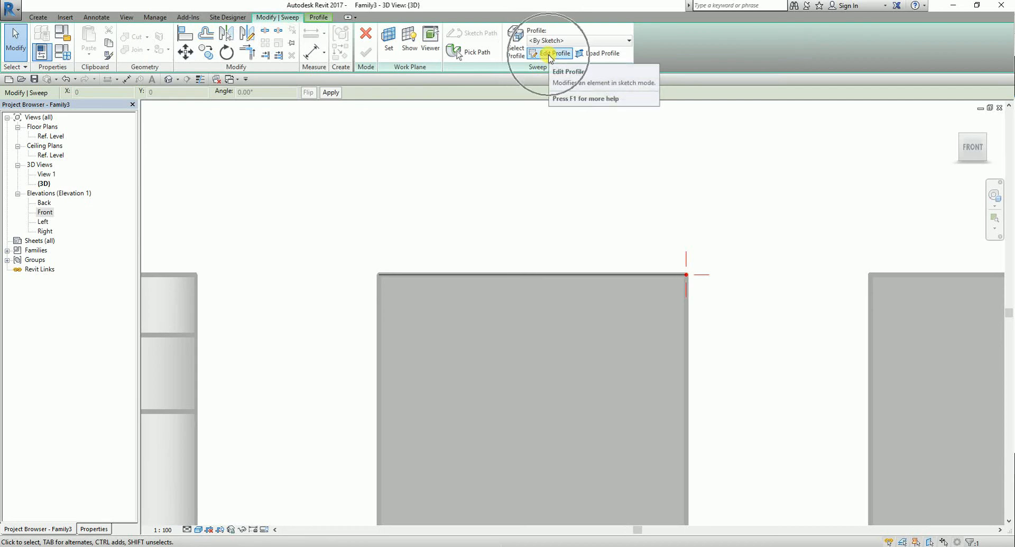
{"action": "left_click", "coordinate": [550, 58]}
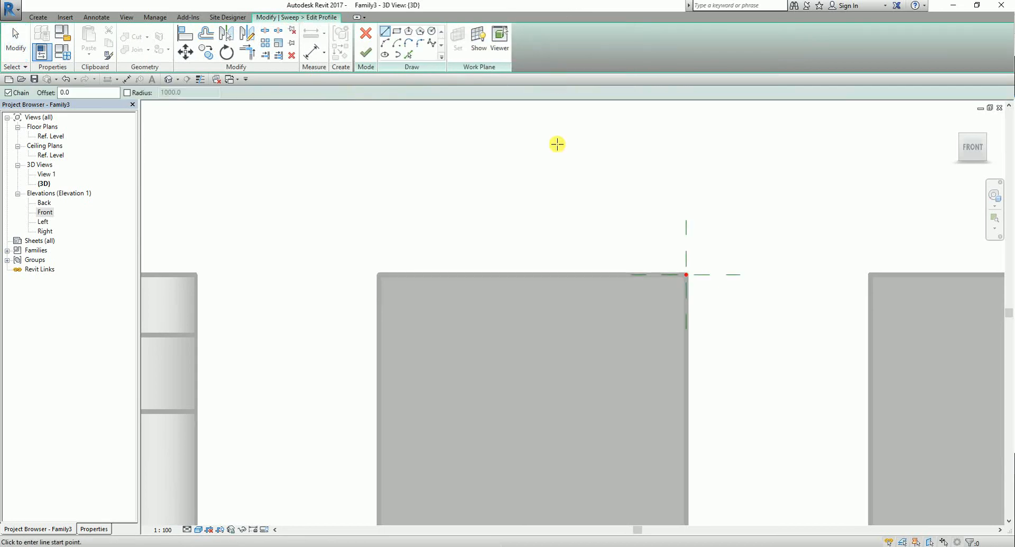
Sketch a closed C-shaped profile inside the block's upper right corner, about 520 mm wide and 700 mm high, with a 200 mm high notch on its right side
{"action": "scroll", "coordinate": [693, 344], "scroll_direction": "down", "scroll_amount": 3}
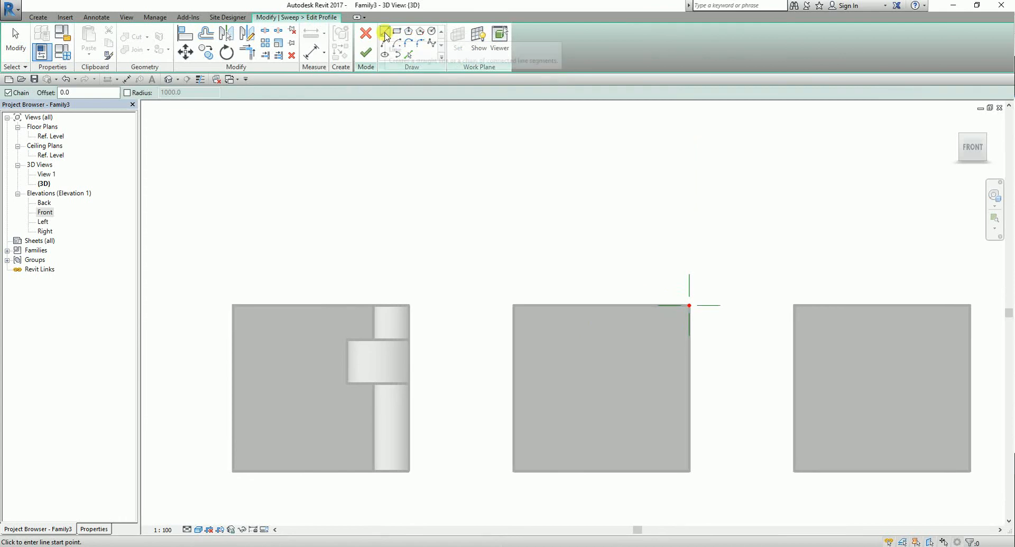
{"action": "scroll", "coordinate": [744, 373], "scroll_direction": "up", "scroll_amount": 2}
{"action": "scroll", "coordinate": [744, 373], "scroll_direction": "up", "scroll_amount": 2}
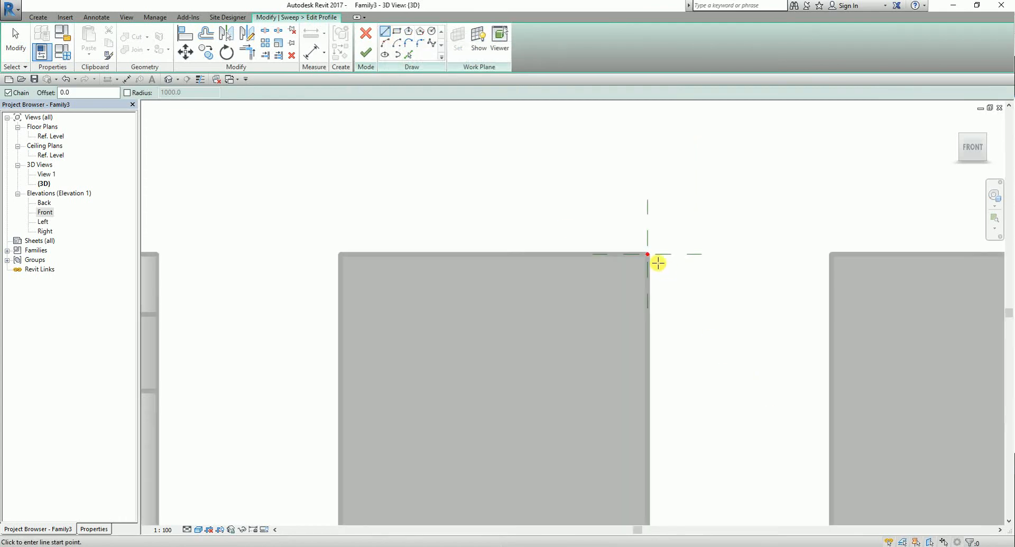
{"action": "left_click", "coordinate": [647, 255]}
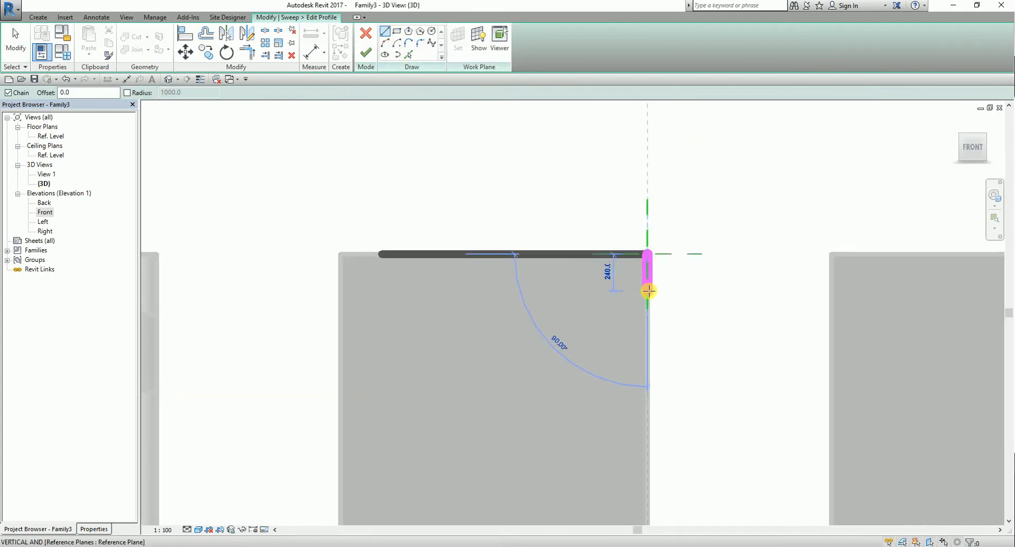
{"action": "left_click", "coordinate": [648, 290]}
{"action": "left_click", "coordinate": [603, 290]}
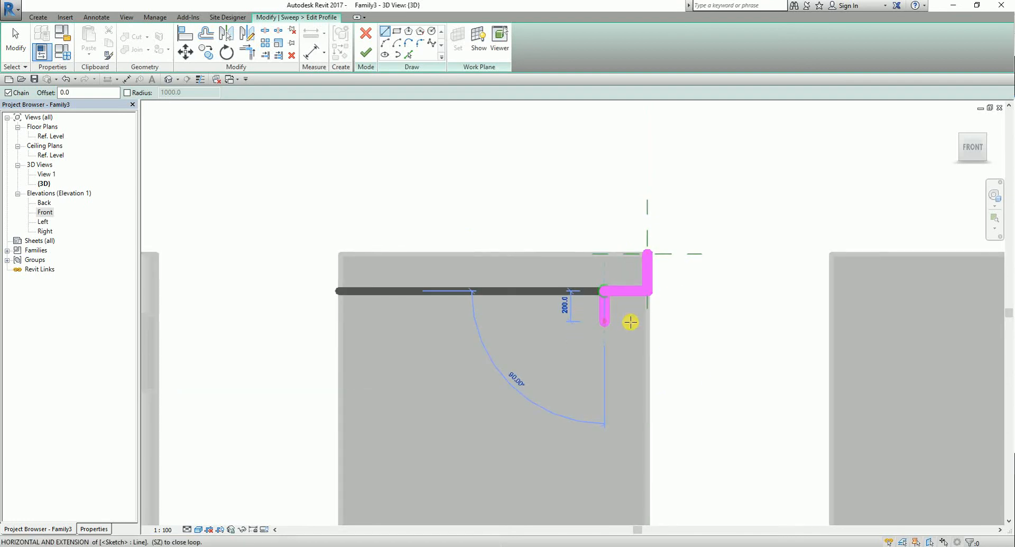
{"action": "left_click", "coordinate": [603, 321]}
{"action": "left_click", "coordinate": [647, 322]}
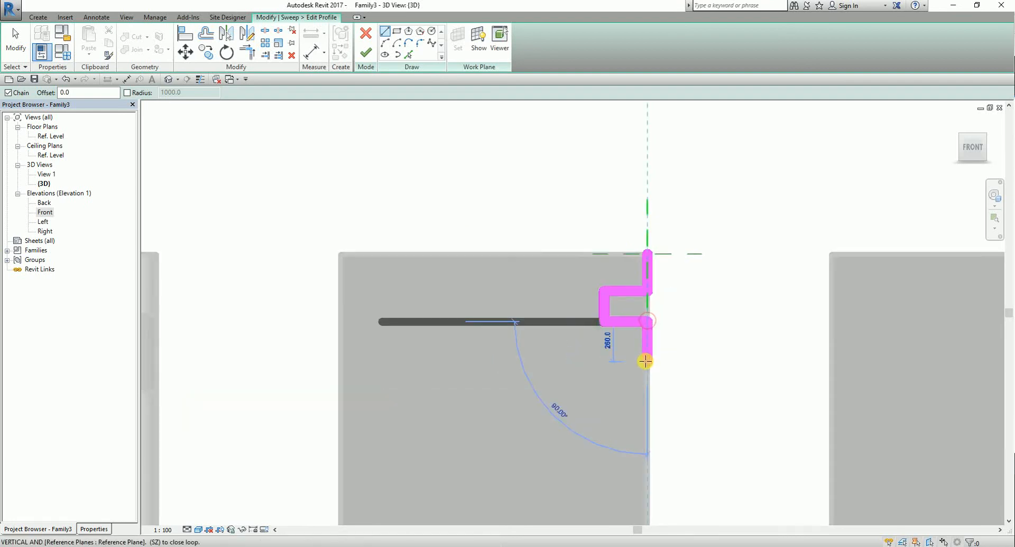
{"action": "left_click", "coordinate": [584, 353]}
{"action": "left_click", "coordinate": [568, 361]}
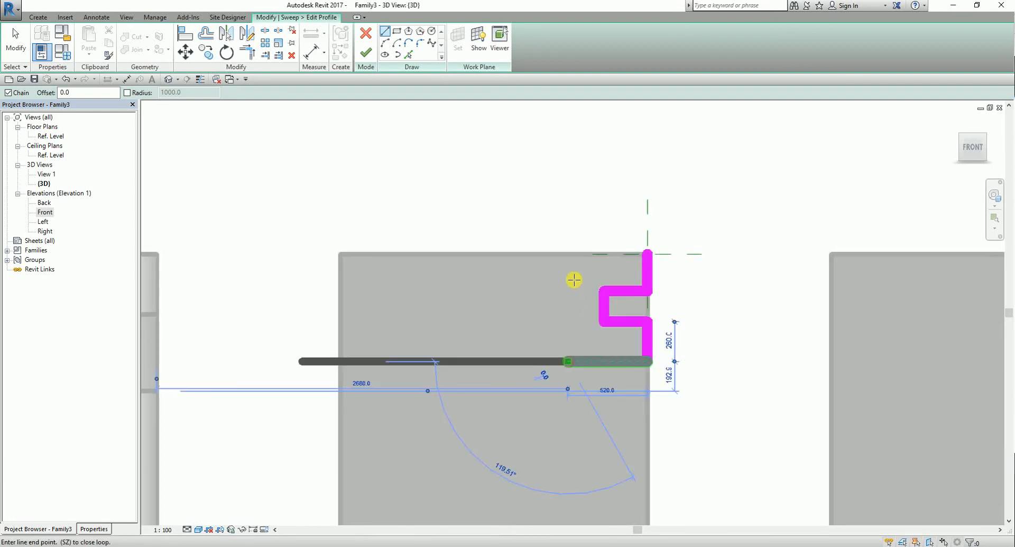
{"action": "left_click", "coordinate": [568, 254]}
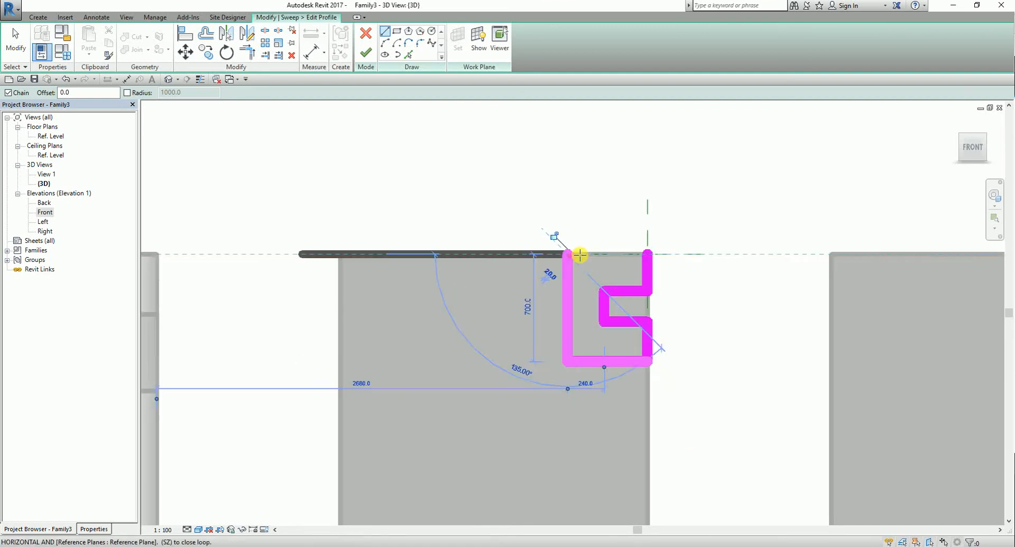
{"action": "left_click", "coordinate": [647, 254]}
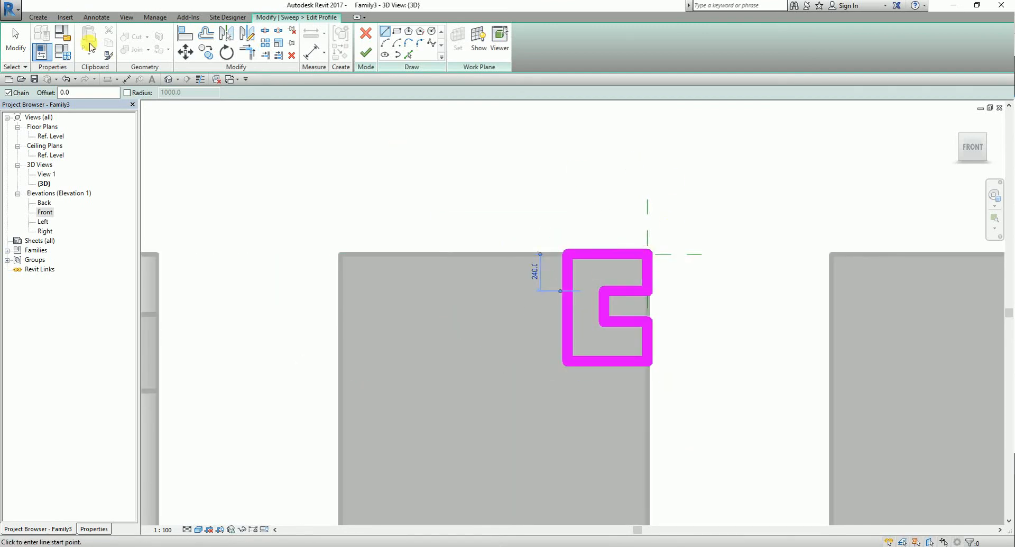
{"action": "left_click", "coordinate": [16, 40]}
Turn on thin line display to show the C-shaped profile sketch with single-width lines
{"action": "scroll", "coordinate": [620, 316], "scroll_direction": "down", "scroll_amount": 2}
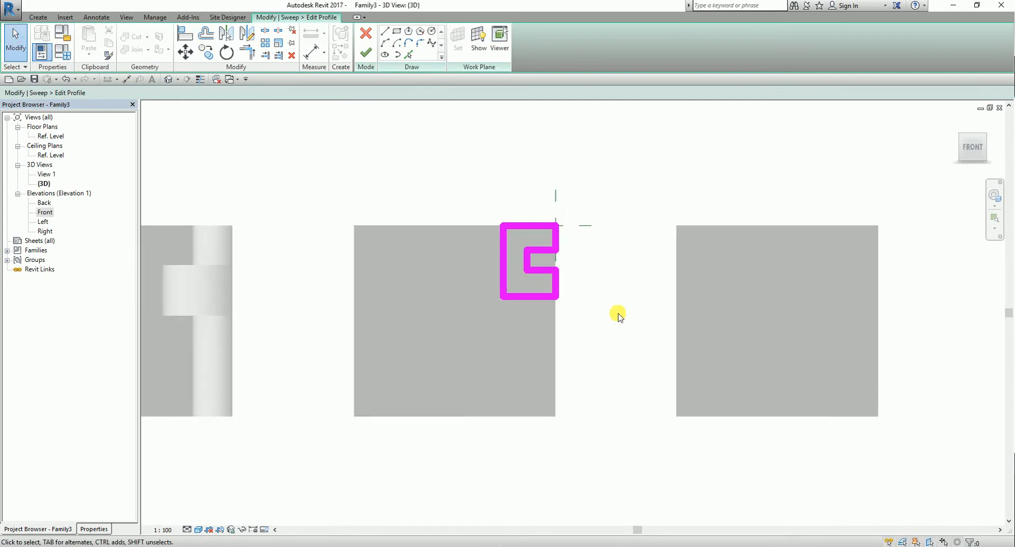
{"action": "scroll", "coordinate": [620, 316], "scroll_direction": "up", "scroll_amount": 2}
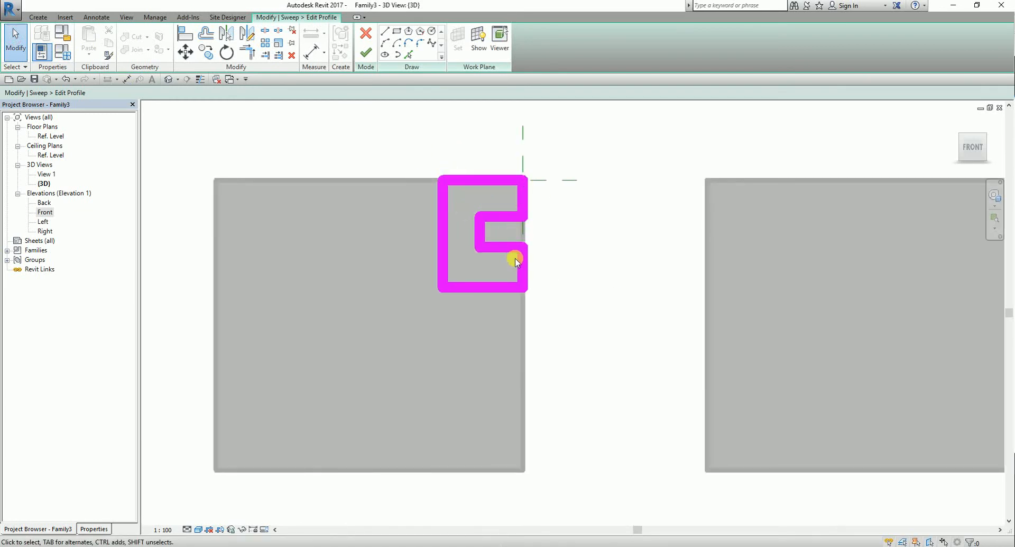
{"action": "left_click", "coordinate": [199, 82]}
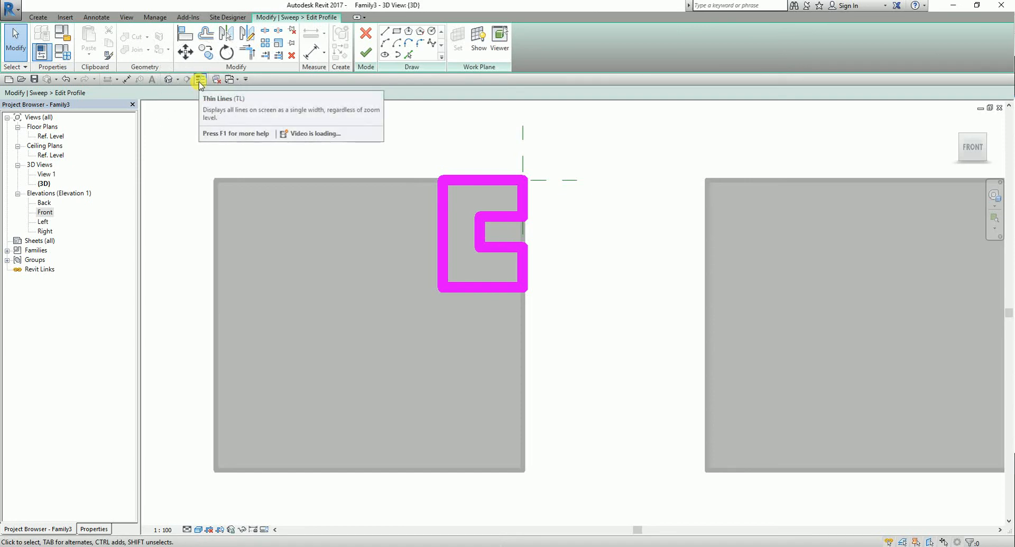
{"action": "scroll", "coordinate": [550, 253], "scroll_direction": "down", "scroll_amount": 3}
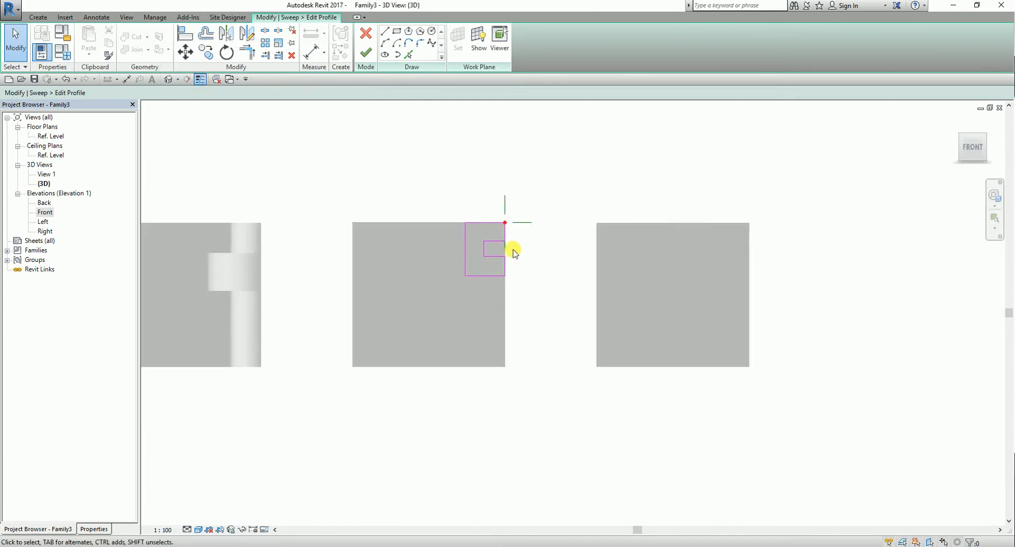
Finish the profile sketch and complete the void sweep so it cuts the fourth block
{"action": "middle_click_drag", "start_coordinate": [385, 309], "coordinate": [483, 472], "text": "shift"}
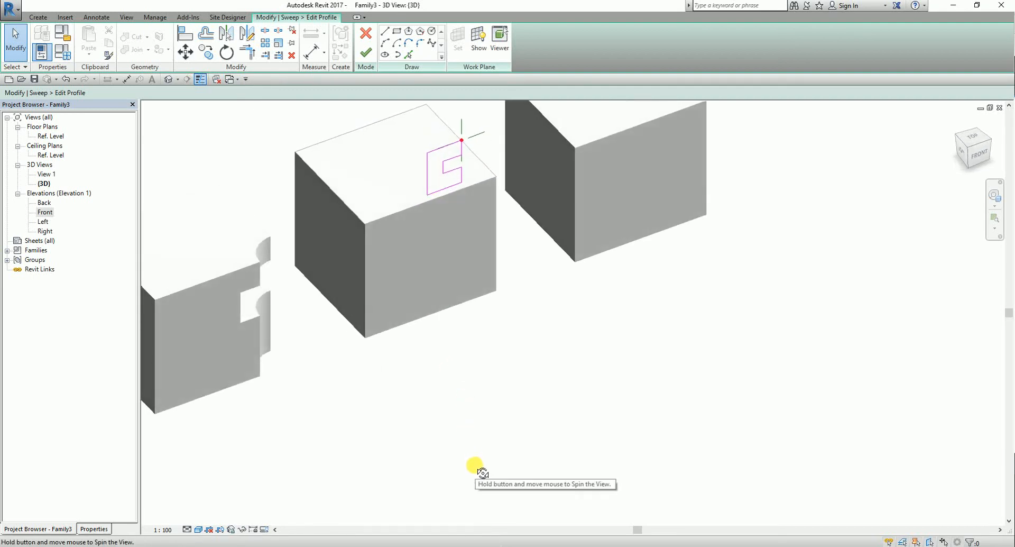
{"action": "middle_click_drag", "start_coordinate": [511, 266], "coordinate": [549, 310]}
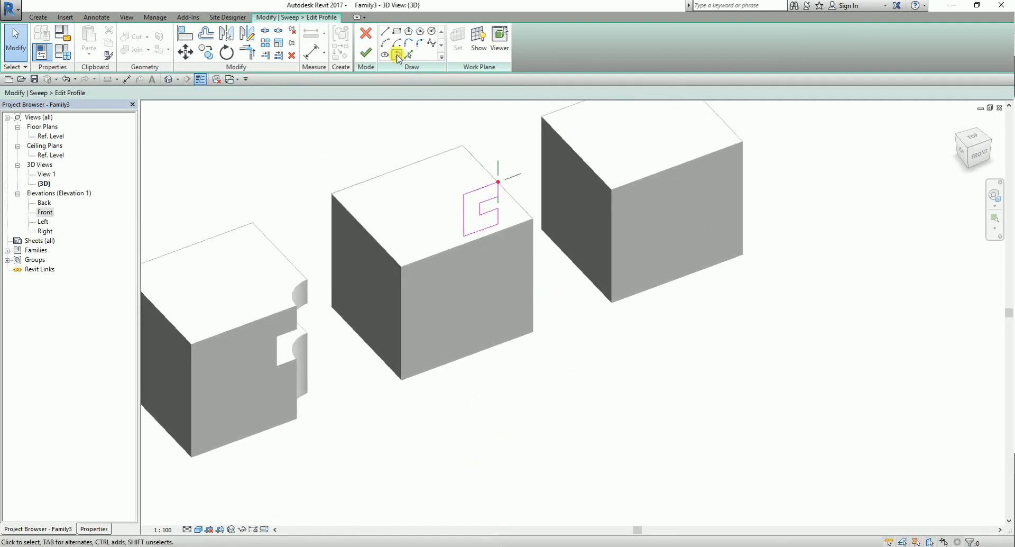
{"action": "left_click", "coordinate": [365, 53]}
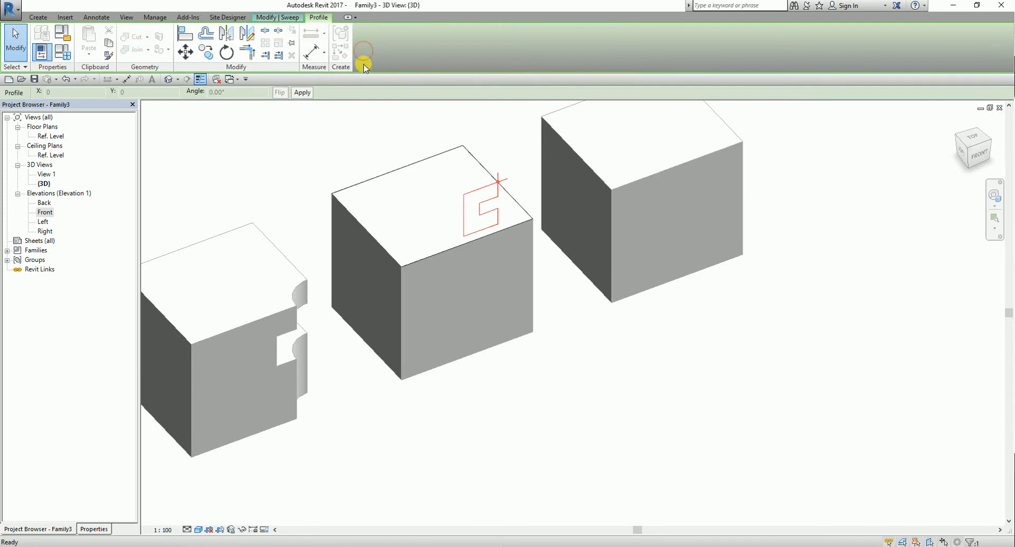
{"action": "left_click", "coordinate": [286, 19]}
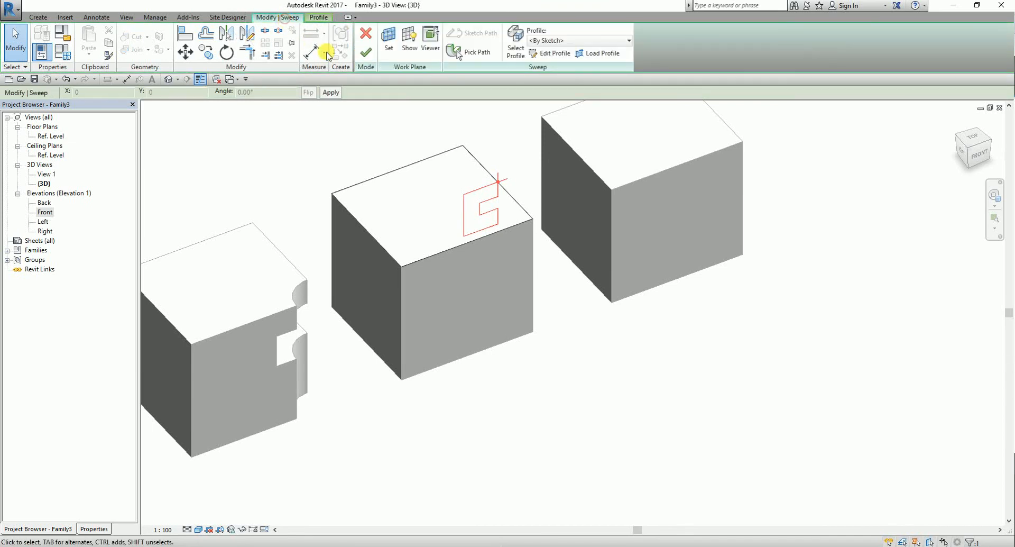
{"action": "left_click", "coordinate": [366, 51]}
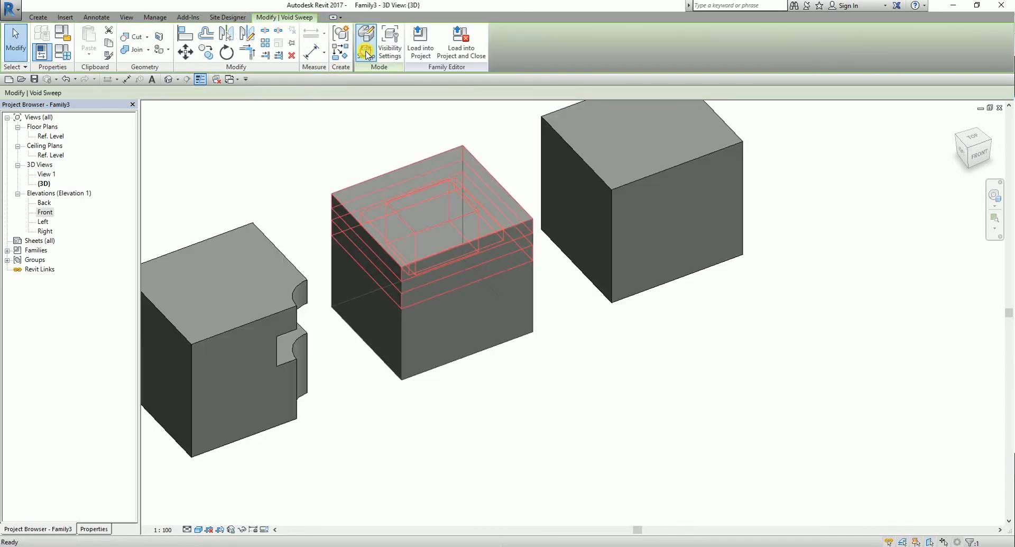
{"action": "left_click", "coordinate": [762, 339]}
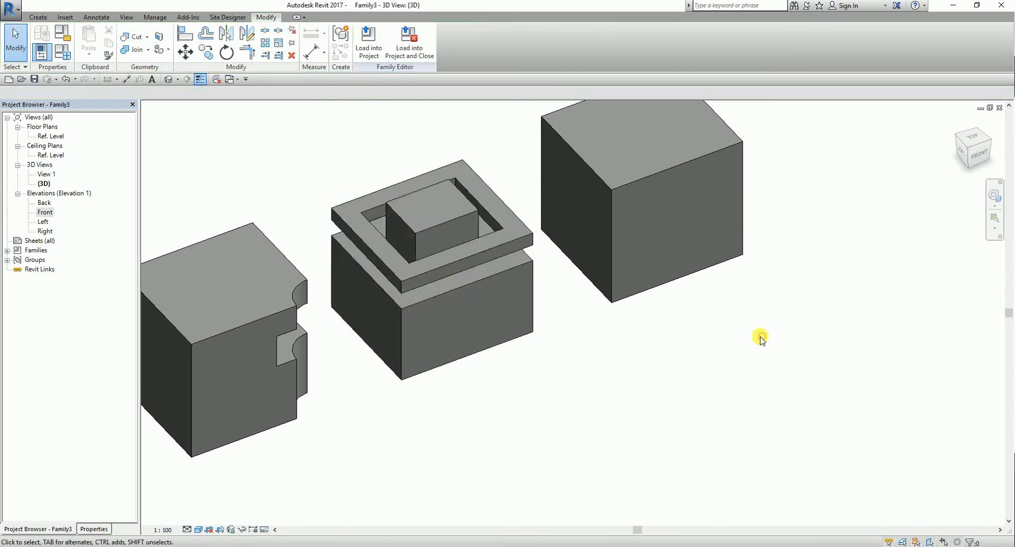
Inspect the fourth block's swept cut from several angles and select the void sweep to check its outline
{"action": "middle_click_drag", "start_coordinate": [719, 380], "coordinate": [601, 306], "text": "shift"}
{"action": "scroll", "coordinate": [538, 369], "scroll_direction": "up", "scroll_amount": 3}
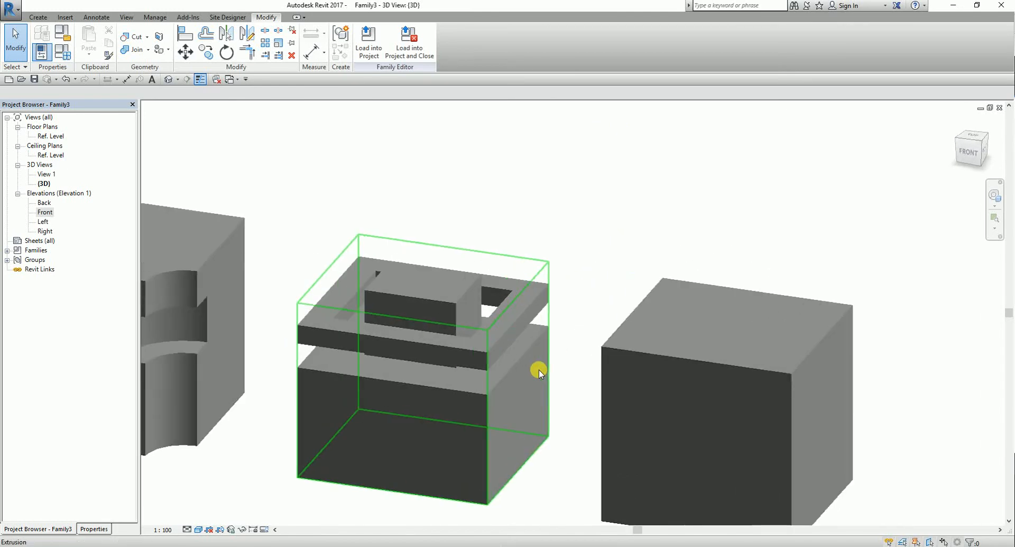
{"action": "middle_click_drag", "start_coordinate": [539, 369], "coordinate": [647, 343]}
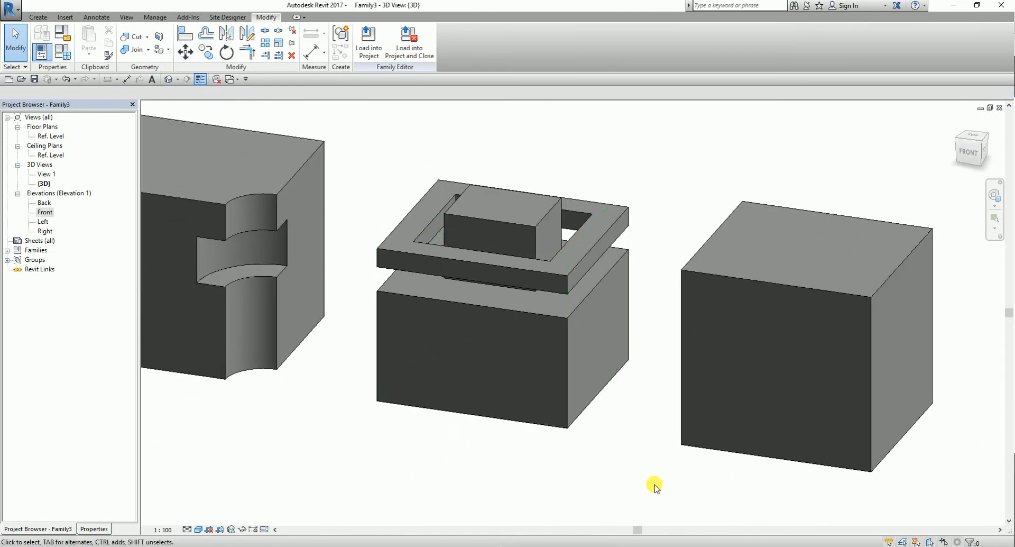
{"action": "left_click", "coordinate": [594, 270]}
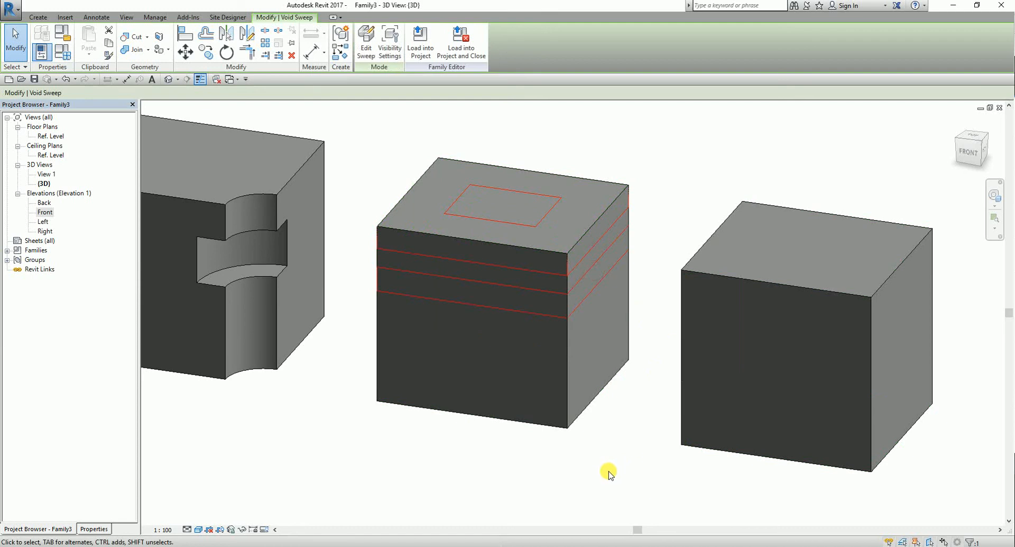
{"action": "left_click", "coordinate": [641, 442]}
{"action": "middle_click_drag", "start_coordinate": [616, 478], "coordinate": [691, 402], "text": "shift"}
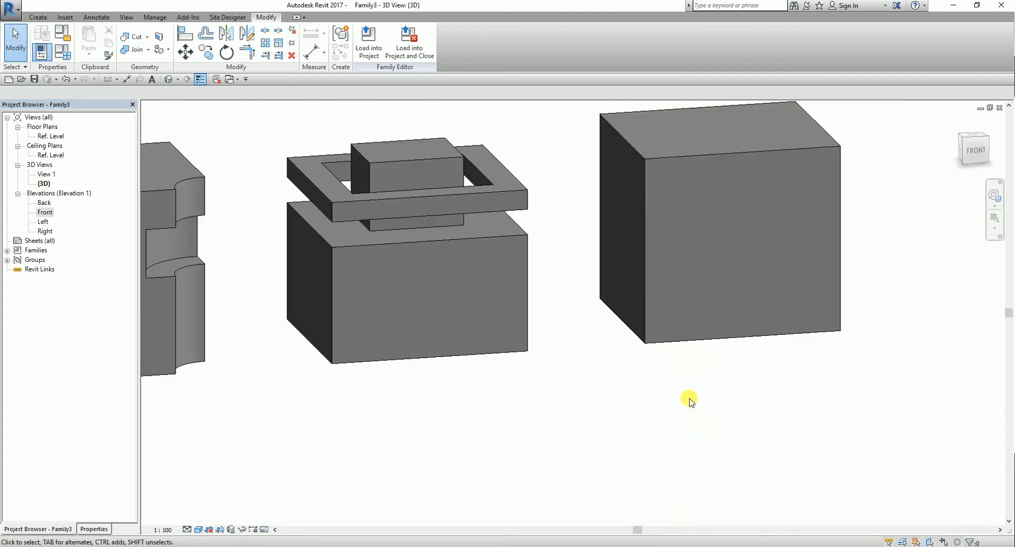
Start a void swept blend and bring the fifth block's left and front faces into view
{"action": "left_click", "coordinate": [37, 17]}
{"action": "left_click", "coordinate": [205, 45]}
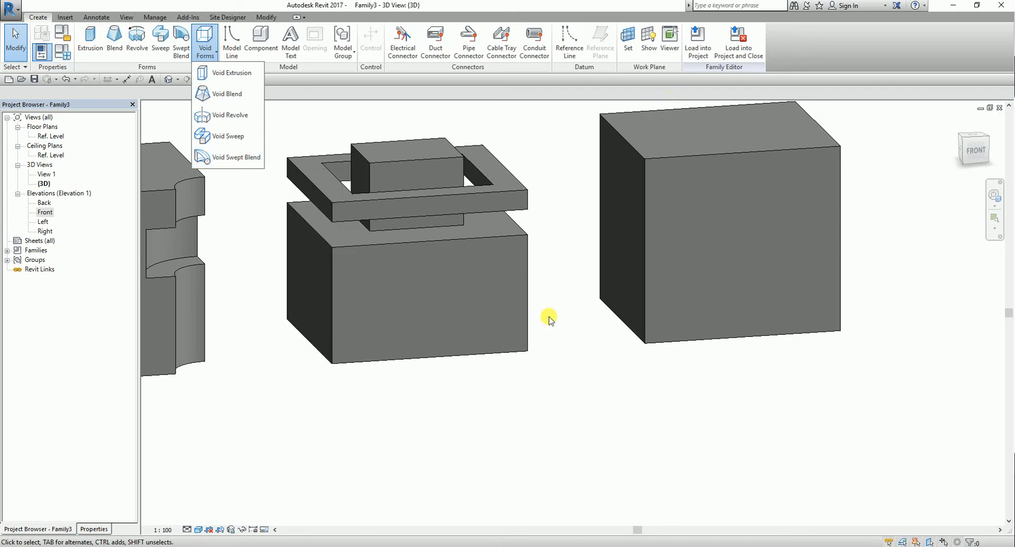
{"action": "left_click", "coordinate": [236, 160]}
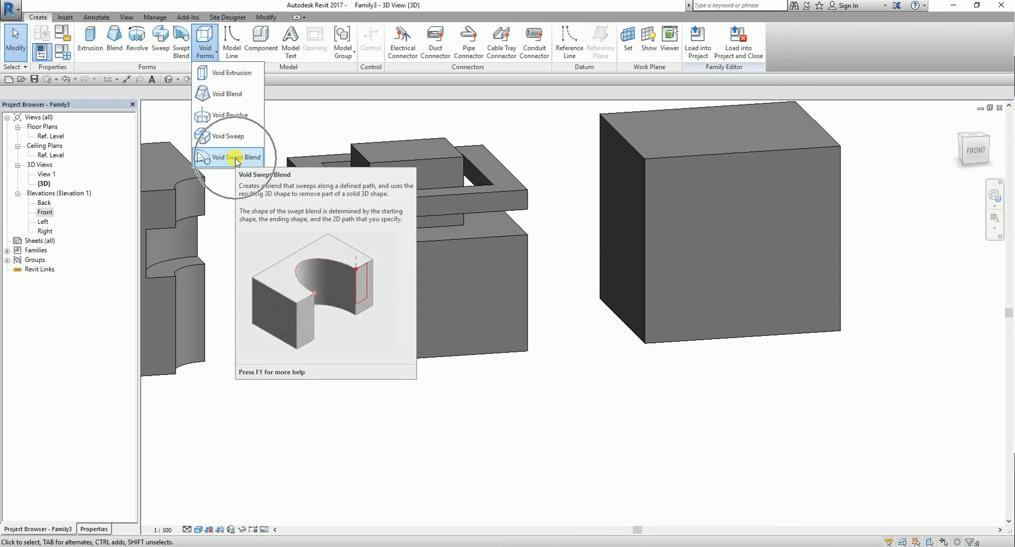
{"action": "left_click", "coordinate": [236, 161]}
{"action": "middle_click_drag", "start_coordinate": [430, 324], "coordinate": [501, 352], "text": "shift"}
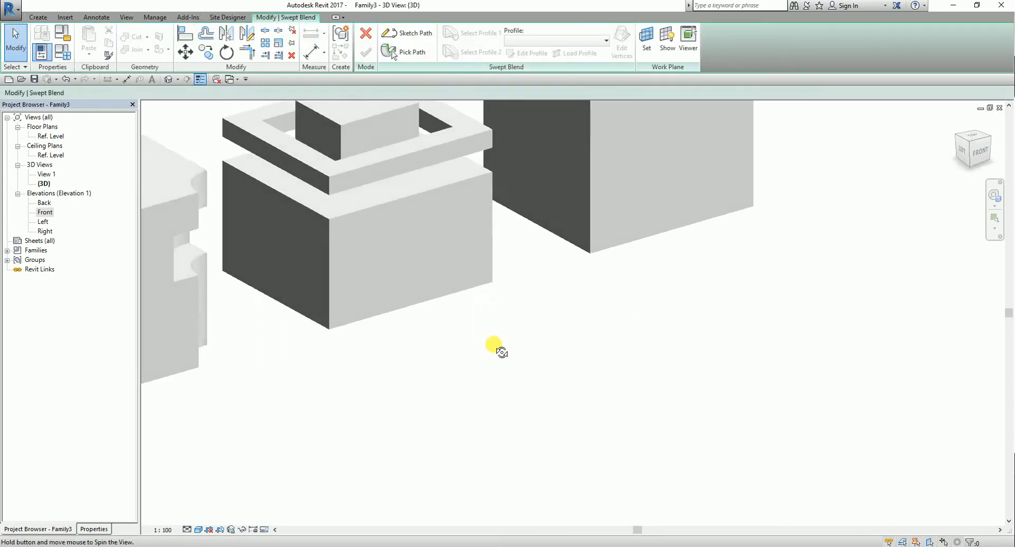
{"action": "middle_click_drag", "start_coordinate": [535, 193], "coordinate": [545, 415]}
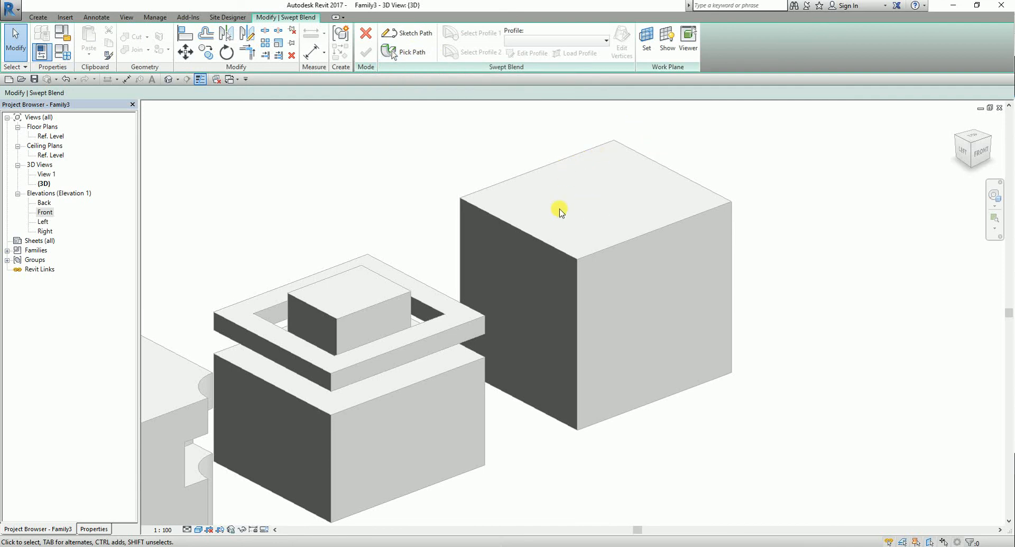
{"action": "left_click", "coordinate": [410, 58]}
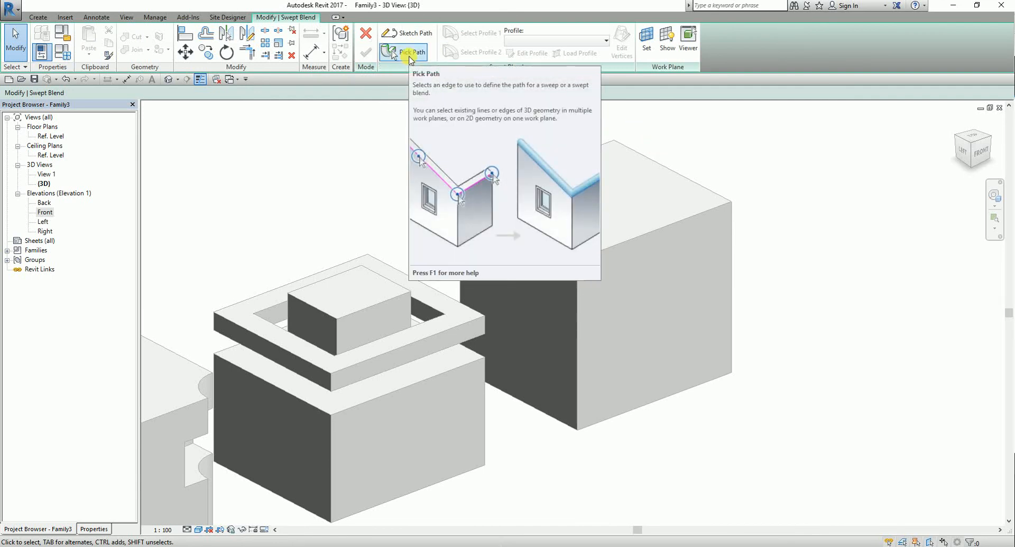
{"action": "left_click", "coordinate": [421, 35]}
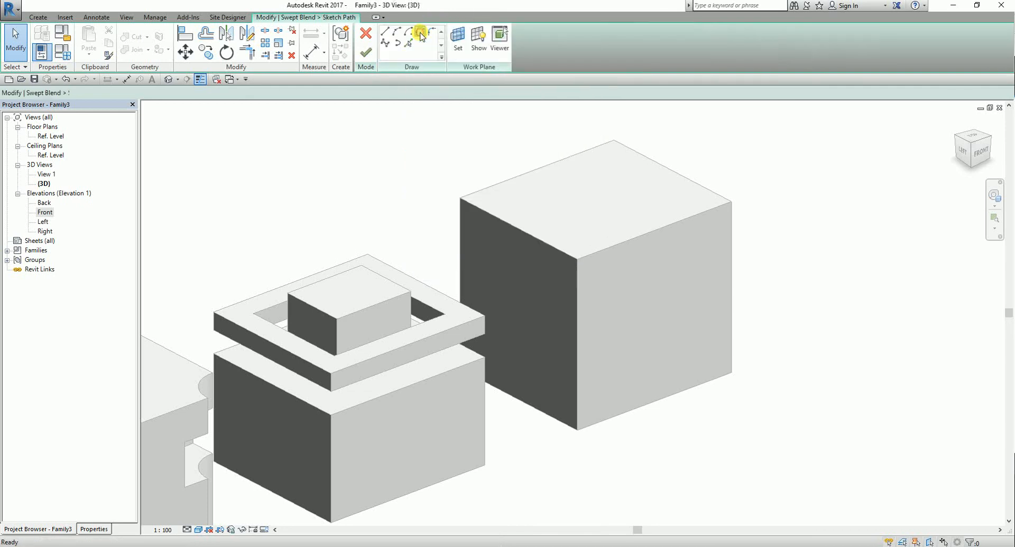
{"action": "left_click", "coordinate": [575, 259]}
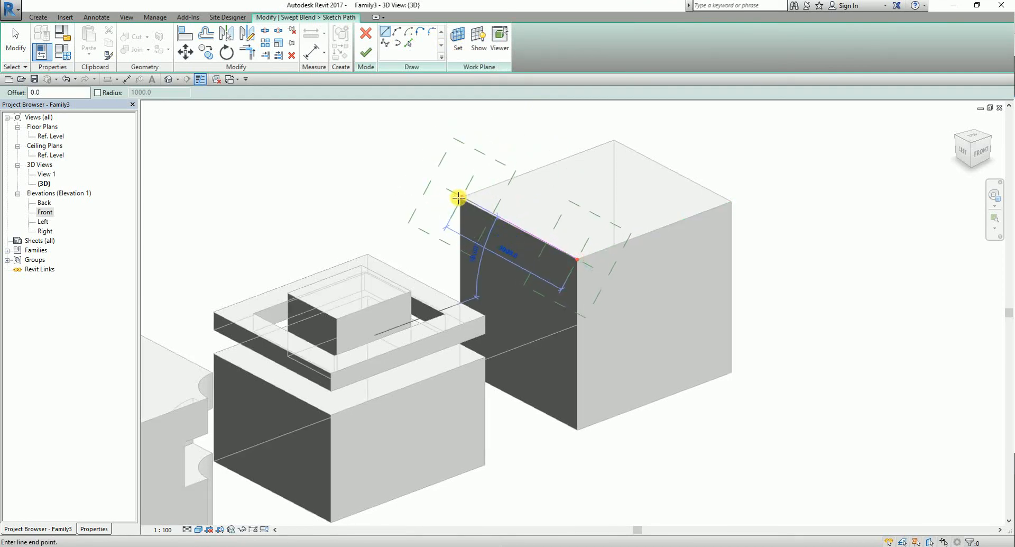
{"action": "scroll", "coordinate": [458, 197], "scroll_direction": "up", "scroll_amount": 4}
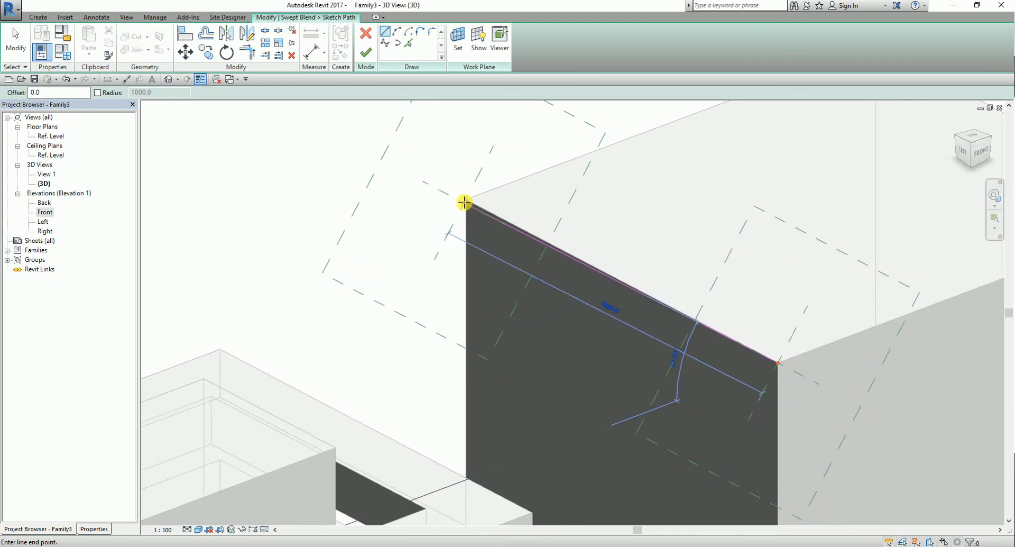
{"action": "scroll", "coordinate": [467, 199], "scroll_direction": "down", "scroll_amount": 3}
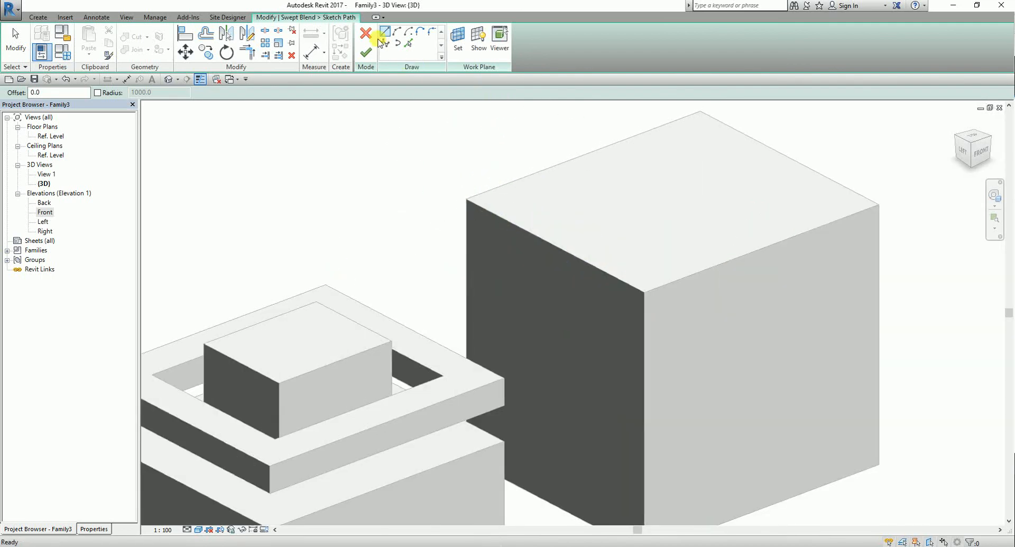
{"action": "left_click", "coordinate": [366, 52]}
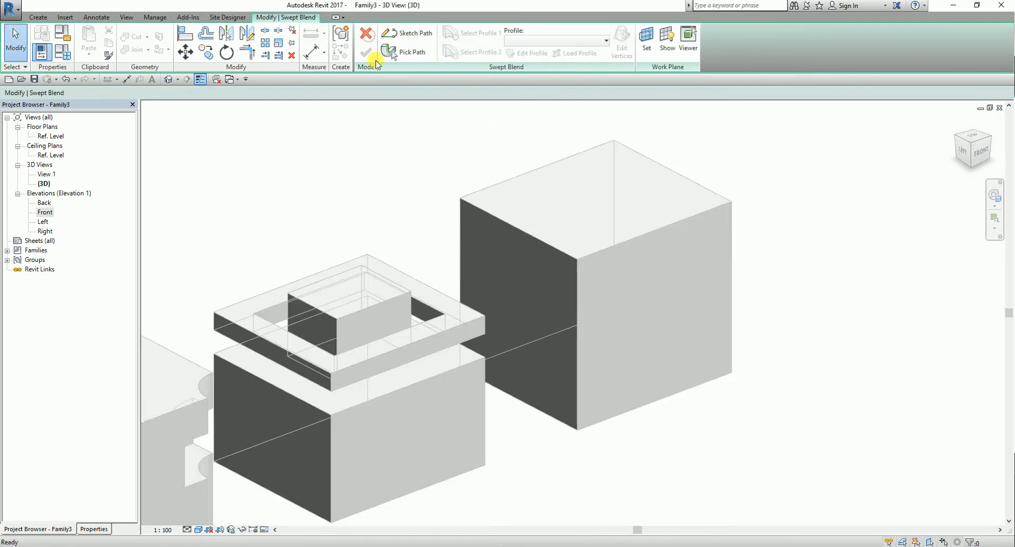
Pick the fifth block's upper left edge as the swept blend path and finish the path
{"action": "left_click", "coordinate": [418, 52]}
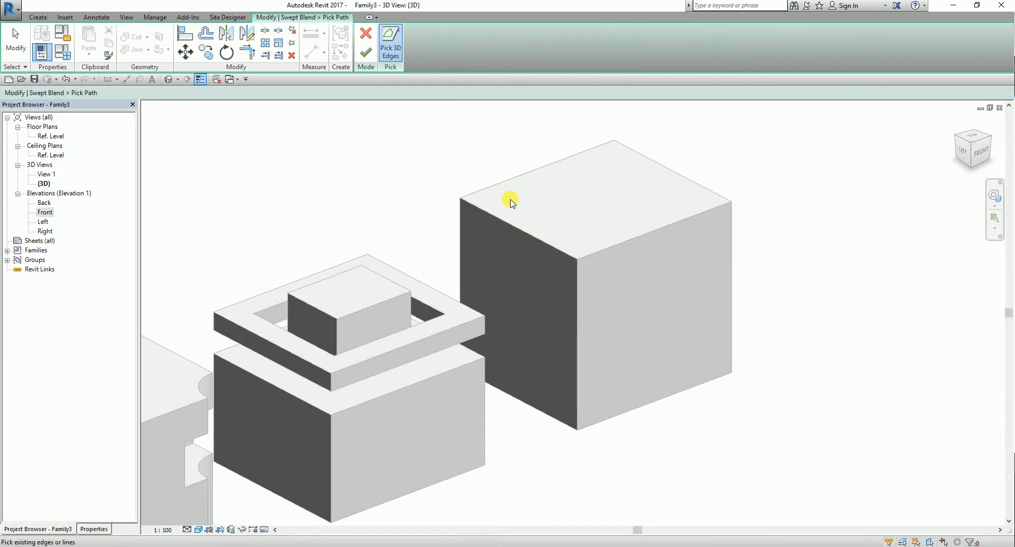
{"action": "left_click", "coordinate": [512, 227]}
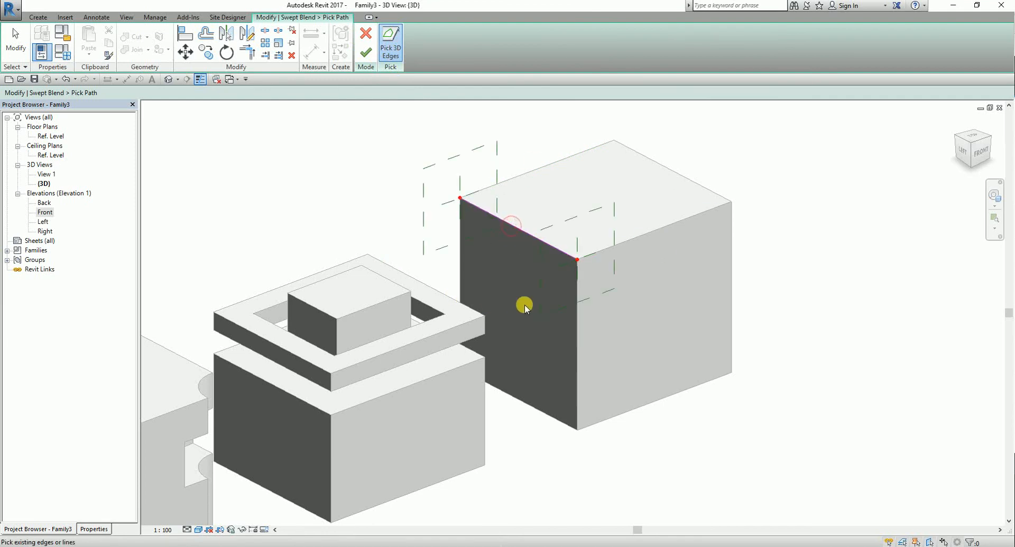
{"action": "left_click", "coordinate": [366, 52]}
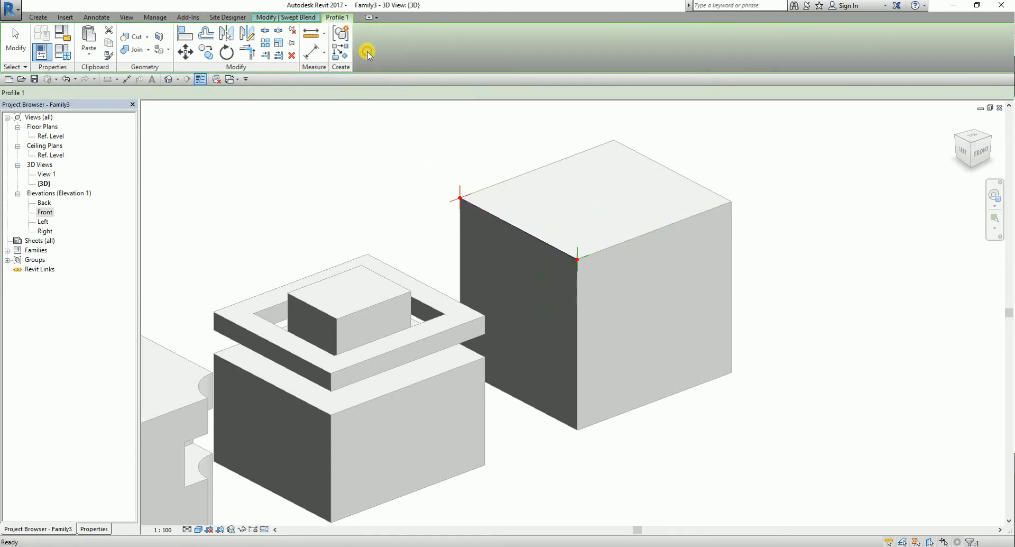
Sketch the first profile as a narrow upright rectangle inside the block from the path's rear endpoint, and finish it
{"action": "left_click", "coordinate": [304, 22]}
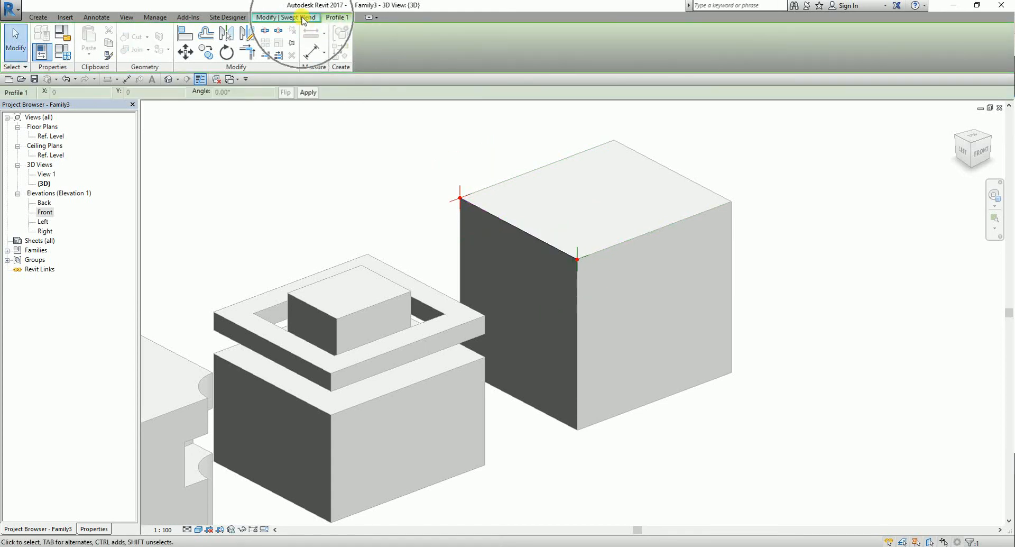
{"action": "left_click", "coordinate": [304, 20]}
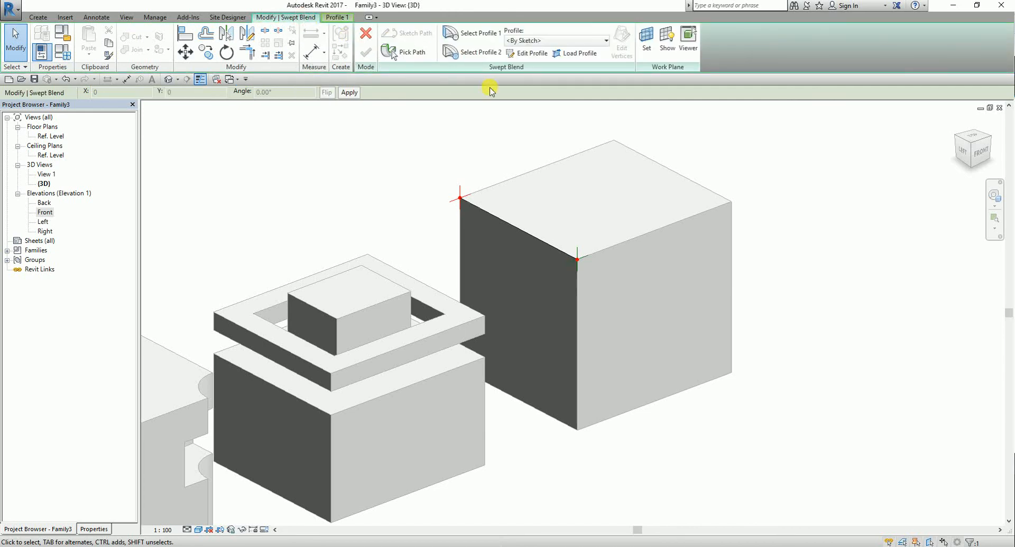
{"action": "scroll", "coordinate": [460, 196], "scroll_direction": "up", "scroll_amount": 3}
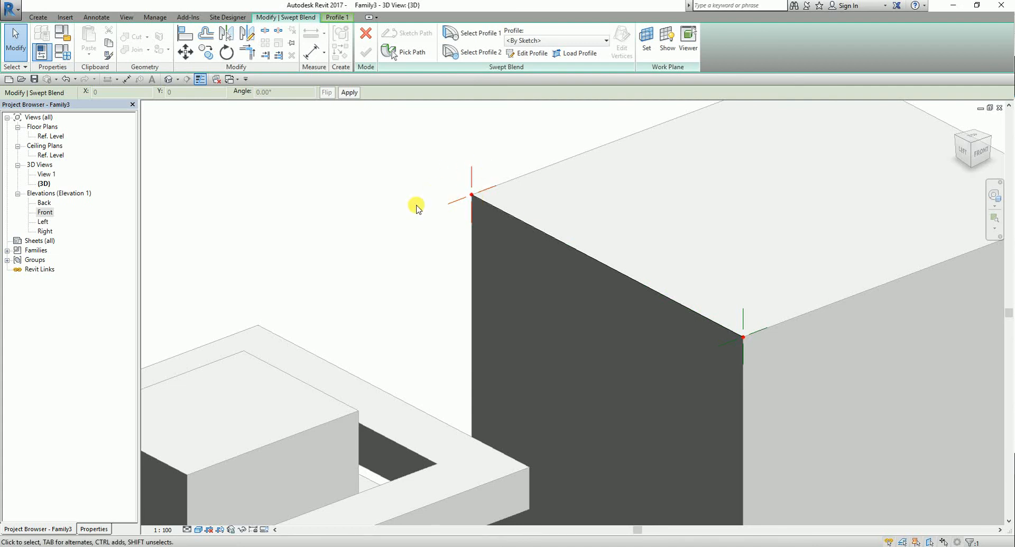
{"action": "left_click", "coordinate": [527, 54]}
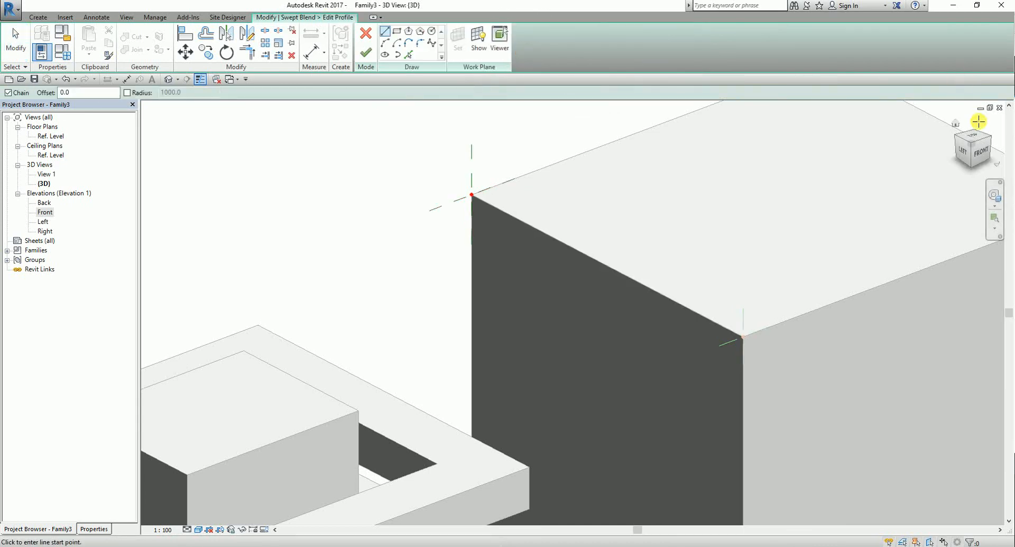
{"action": "left_click", "coordinate": [985, 156]}
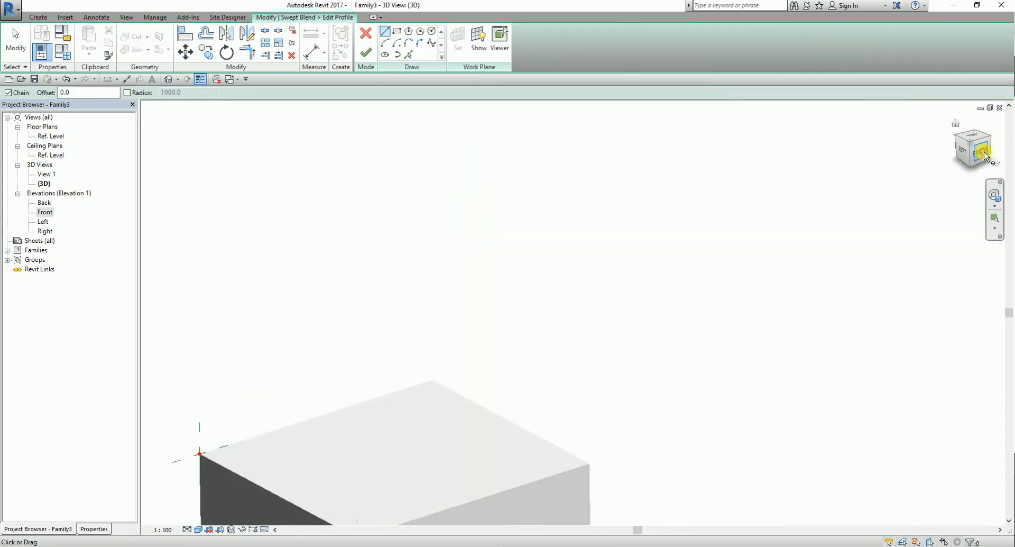
{"action": "scroll", "coordinate": [757, 289], "scroll_direction": "up", "scroll_amount": 5}
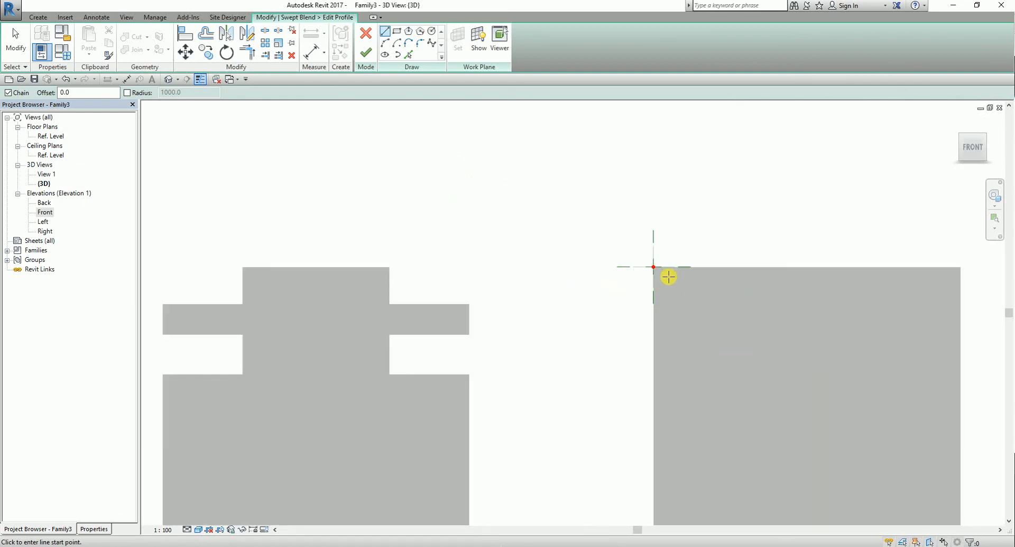
{"action": "left_click", "coordinate": [398, 33]}
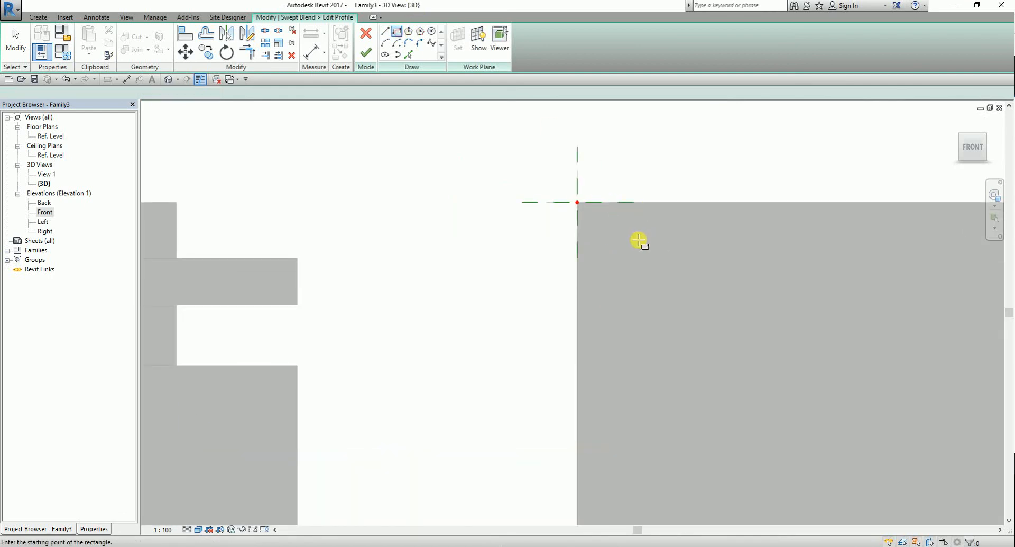
{"action": "left_click", "coordinate": [578, 202]}
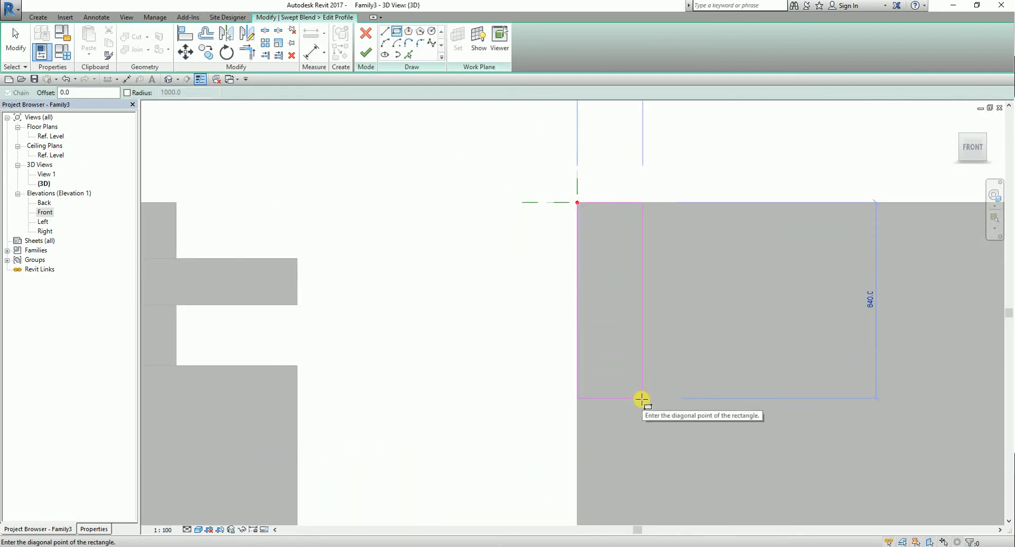
{"action": "left_click", "coordinate": [650, 424]}
{"action": "scroll", "coordinate": [509, 326], "scroll_direction": "down", "scroll_amount": 2}
{"action": "mouse_move", "coordinate": [509, 303]}
{"action": "middle_mouse_down", "text": "shift"}
{"action": "mouse_move", "coordinate": [548, 356]}
{"action": "mouse_move", "coordinate": [613, 344]}
{"action": "middle_mouse_up", "text": "shift"}
{"action": "left_click", "coordinate": [367, 53]}
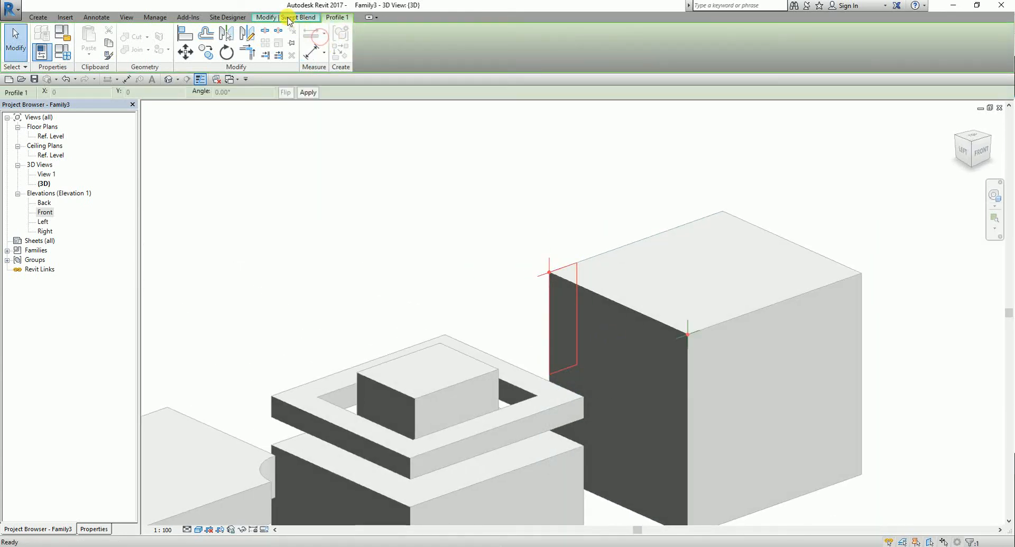
Sketch the second profile as a rectangle about 520 mm wide and 1540 mm high from the path's front endpoint, and finish it
{"action": "left_click", "coordinate": [290, 17]}
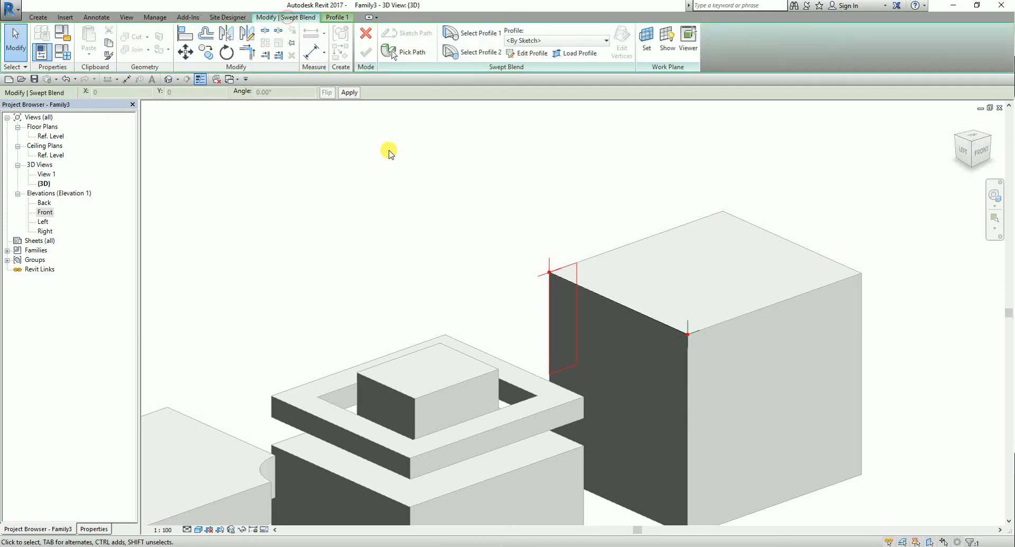
{"action": "left_click", "coordinate": [477, 52]}
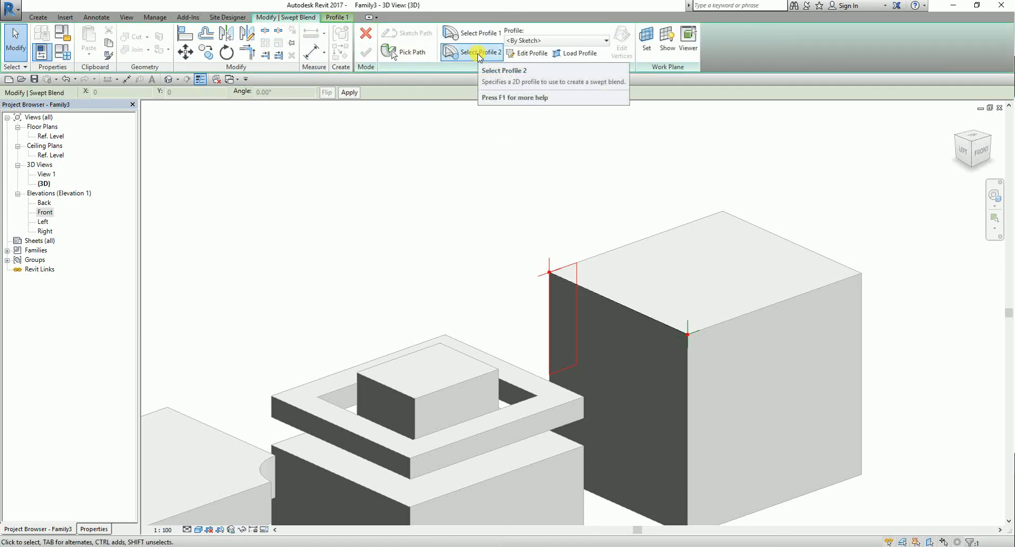
{"action": "left_click", "coordinate": [478, 54]}
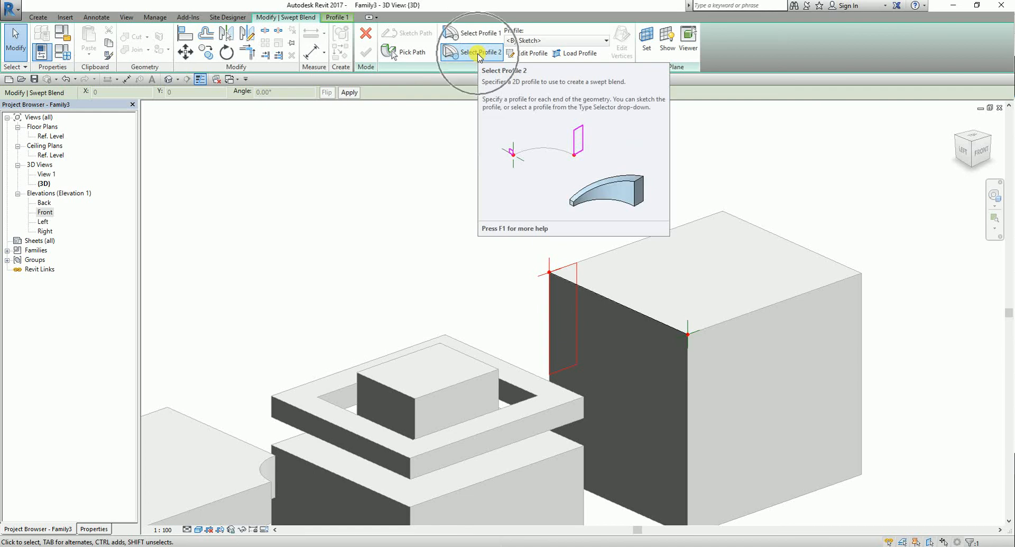
{"action": "left_click", "coordinate": [294, 18]}
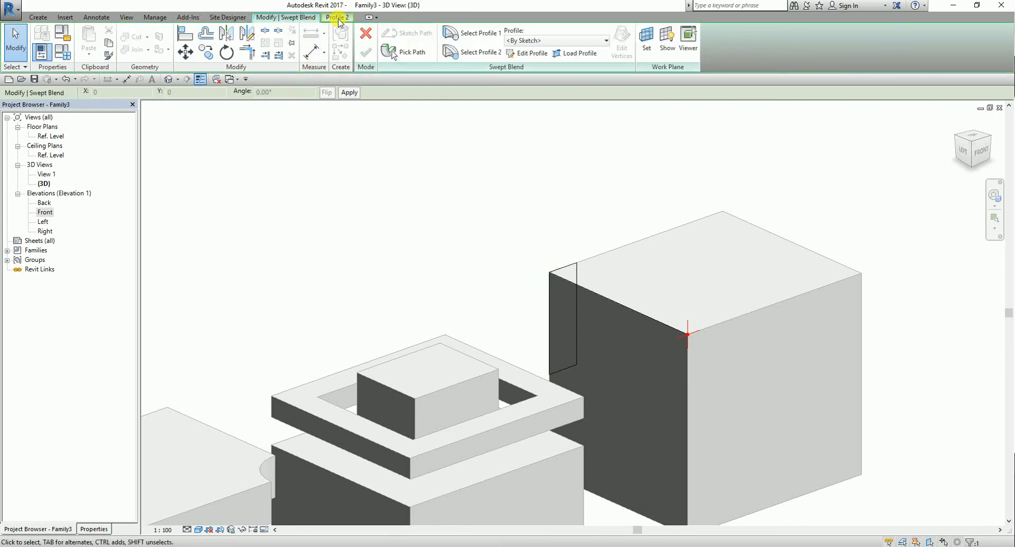
{"action": "left_click", "coordinate": [531, 55]}
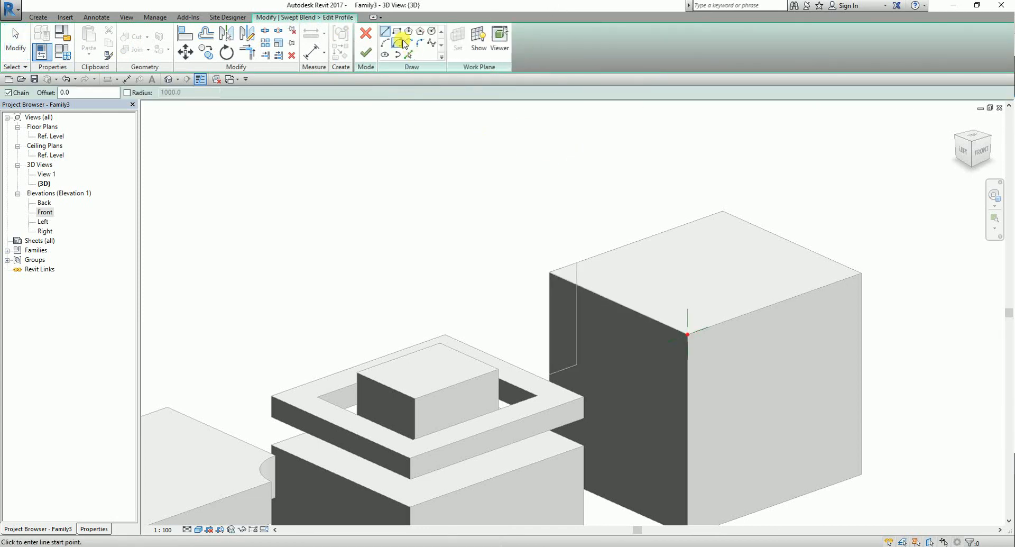
{"action": "left_click", "coordinate": [396, 31]}
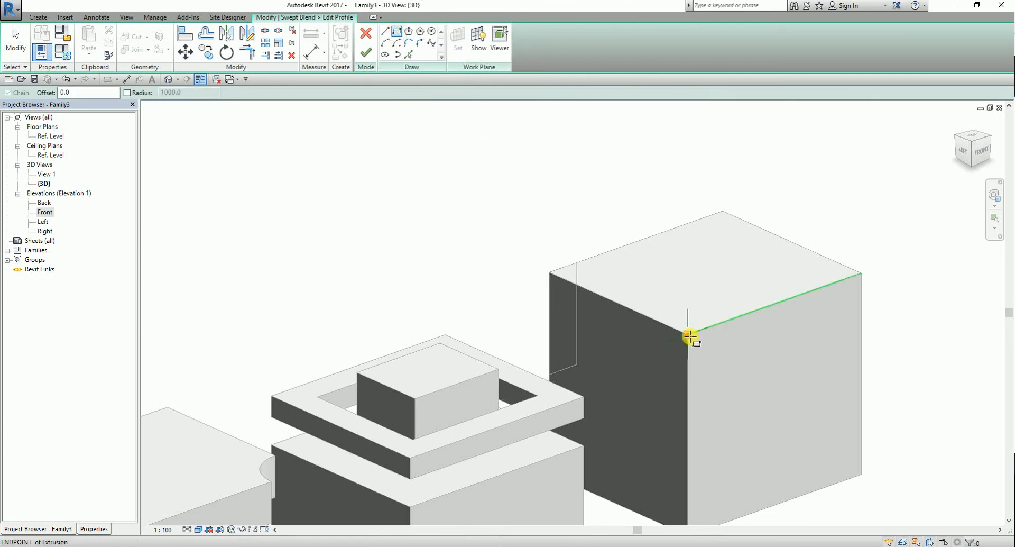
{"action": "left_click", "coordinate": [688, 334]}
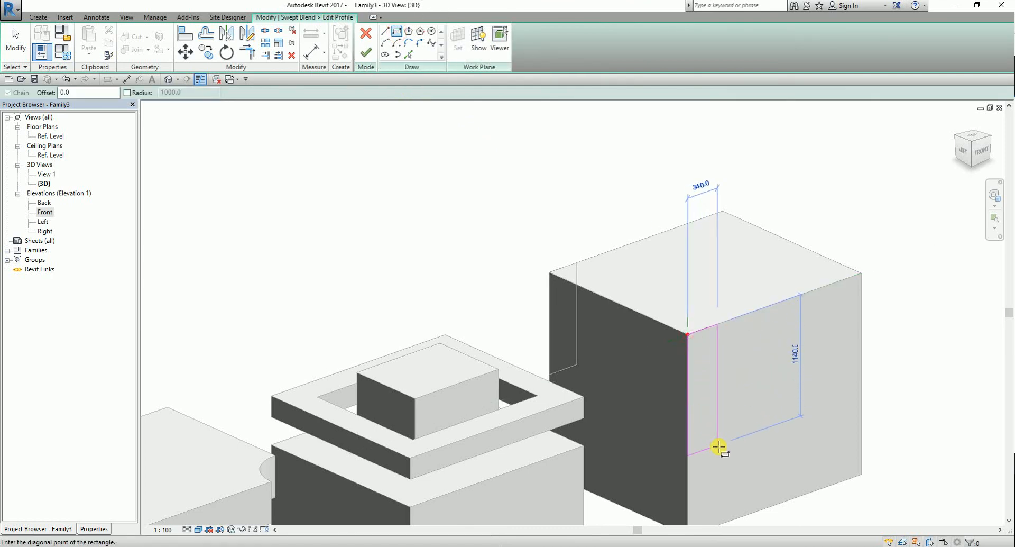
{"action": "left_click", "coordinate": [734, 482]}
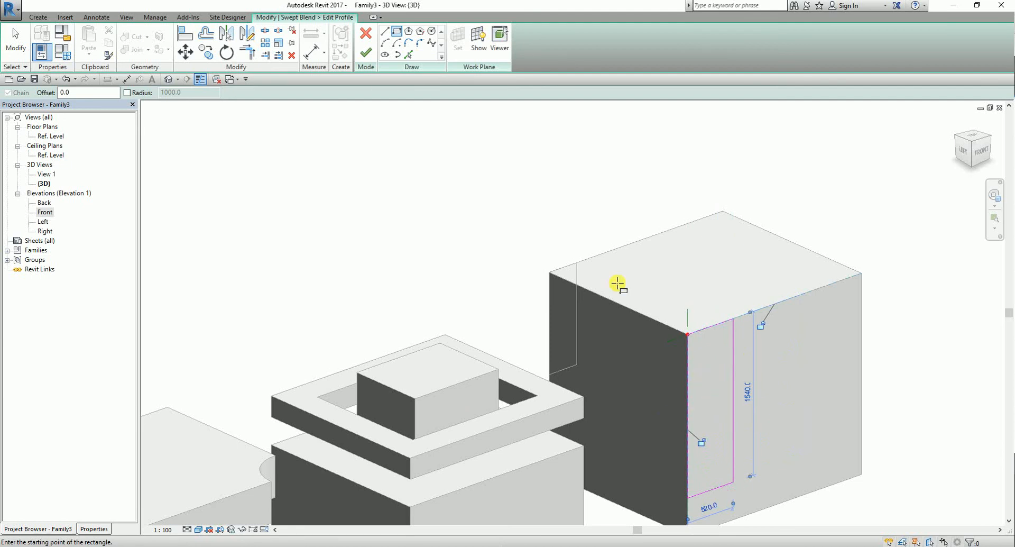
{"action": "left_click", "coordinate": [365, 53]}
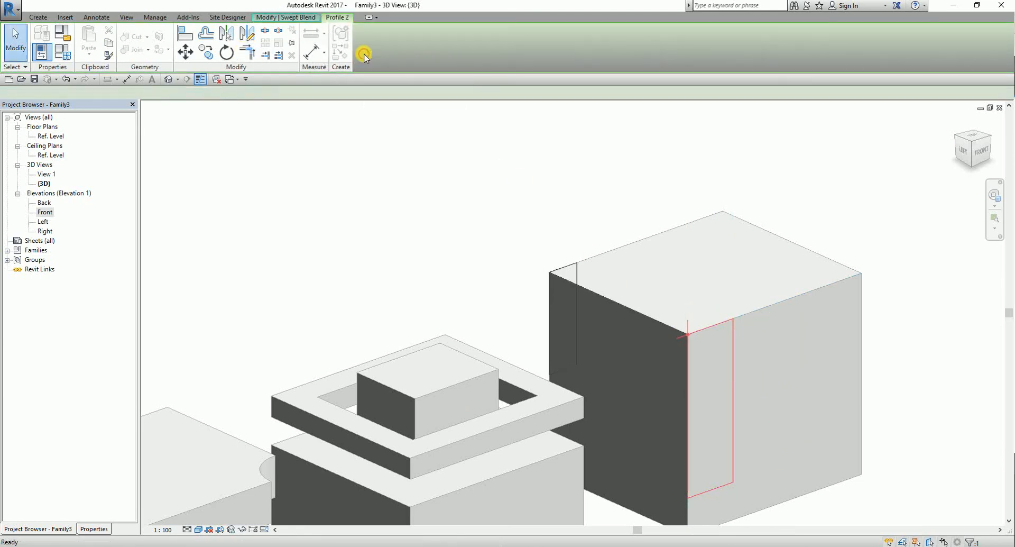
Complete the void swept blend so it cuts the fifth block, deselect it, and view all five blocks together
{"action": "left_click", "coordinate": [299, 17]}
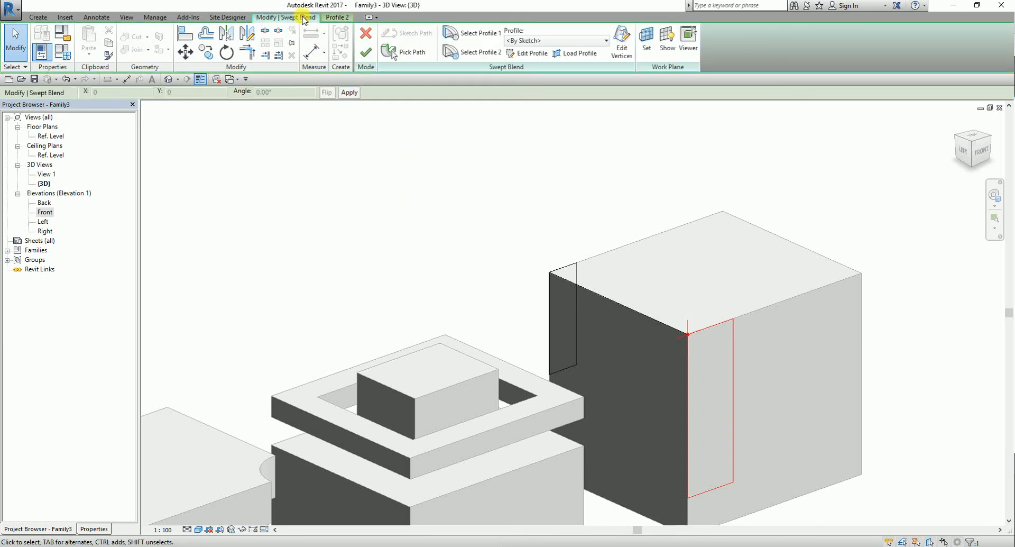
{"action": "left_click", "coordinate": [365, 53]}
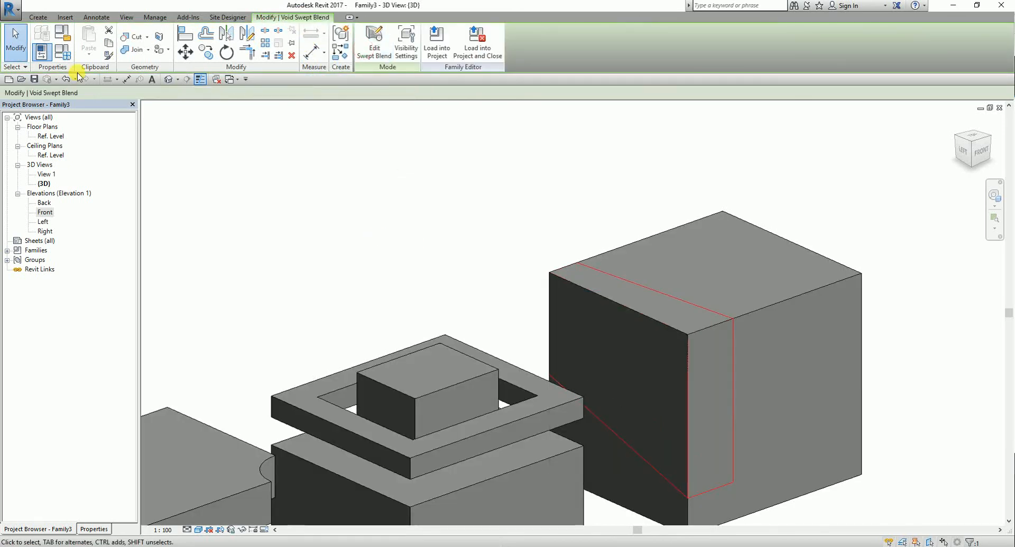
{"action": "left_click", "coordinate": [16, 42]}
{"action": "scroll", "coordinate": [433, 227], "scroll_direction": "down", "scroll_amount": 4}
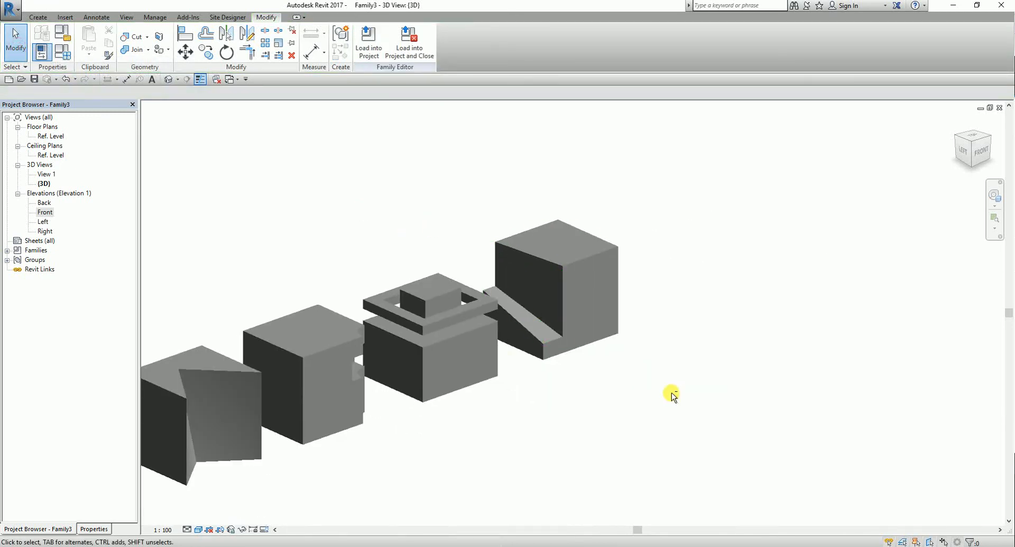
{"action": "middle_click_drag", "start_coordinate": [672, 394], "coordinate": [691, 433], "text": "shift"}
{"action": "scroll", "coordinate": [456, 385], "scroll_direction": "down", "scroll_amount": 3}
{"action": "middle_click_drag", "start_coordinate": [456, 385], "coordinate": [482, 349]}
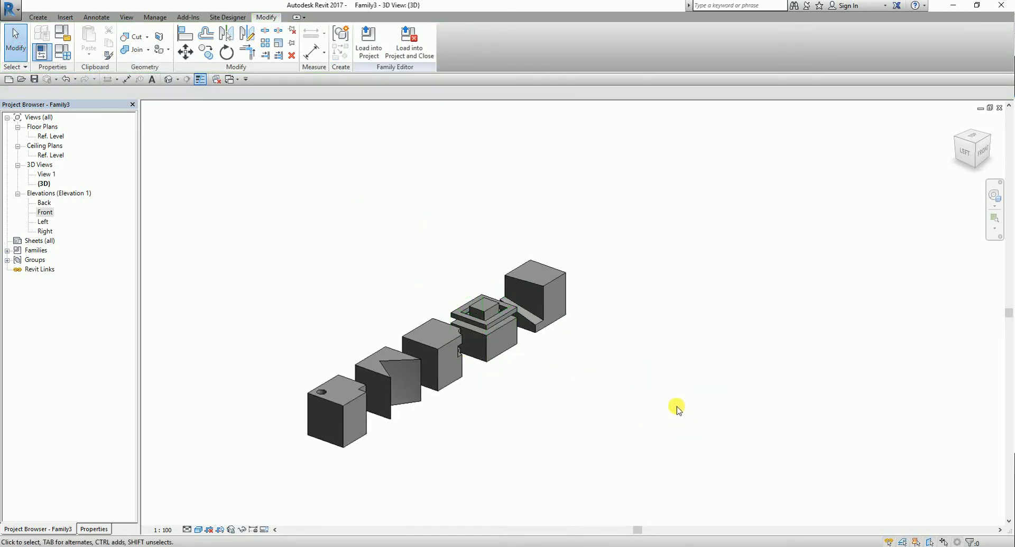
Examine the void cuts in all five blocks from several 3D angles, ending with the view from the top-front edge
{"action": "middle_click_drag", "start_coordinate": [678, 410], "coordinate": [669, 397]}
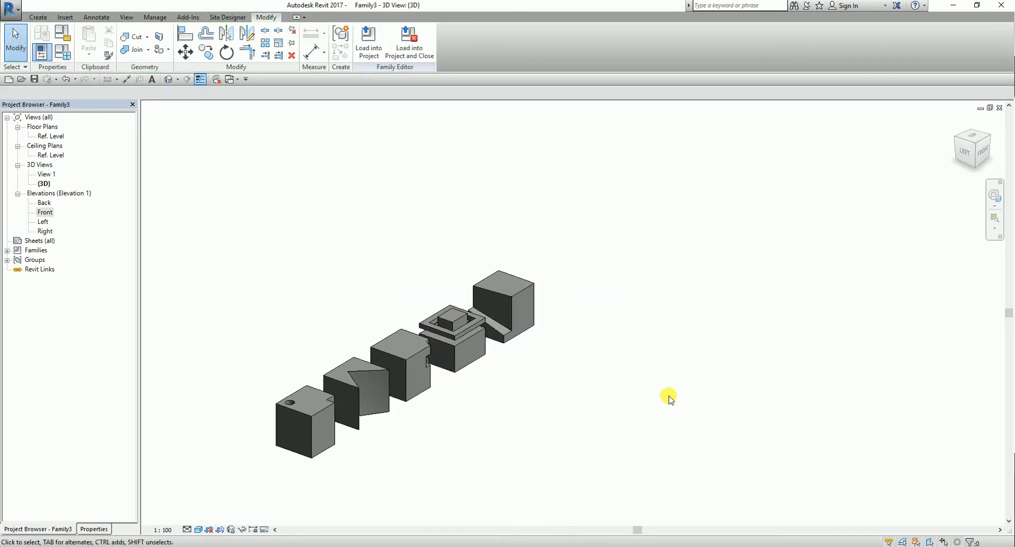
{"action": "left_click", "coordinate": [970, 153]}
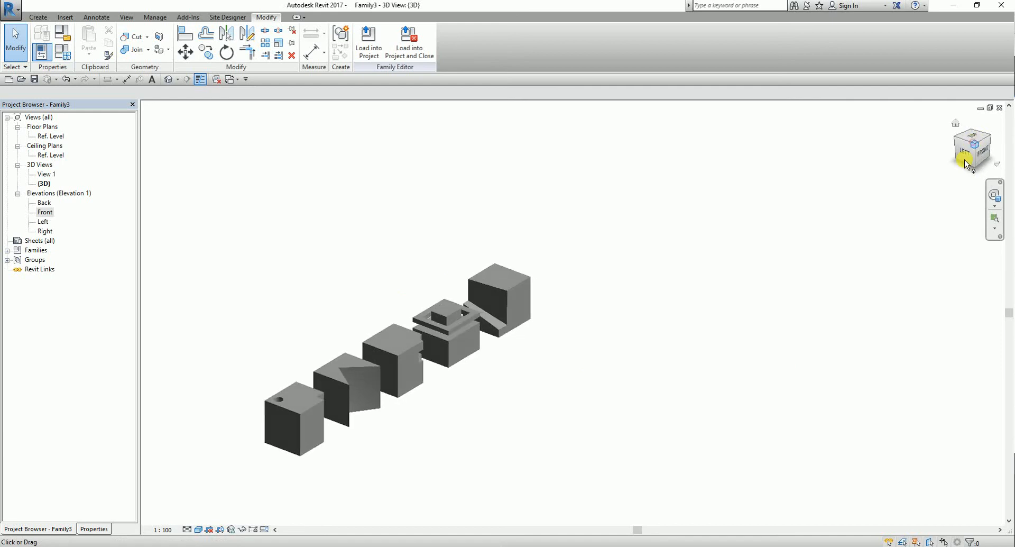
{"action": "left_click", "coordinate": [993, 138]}
{"action": "middle_click_drag", "start_coordinate": [643, 458], "coordinate": [810, 365], "text": "shift"}
{"action": "left_click", "coordinate": [38, 17]}
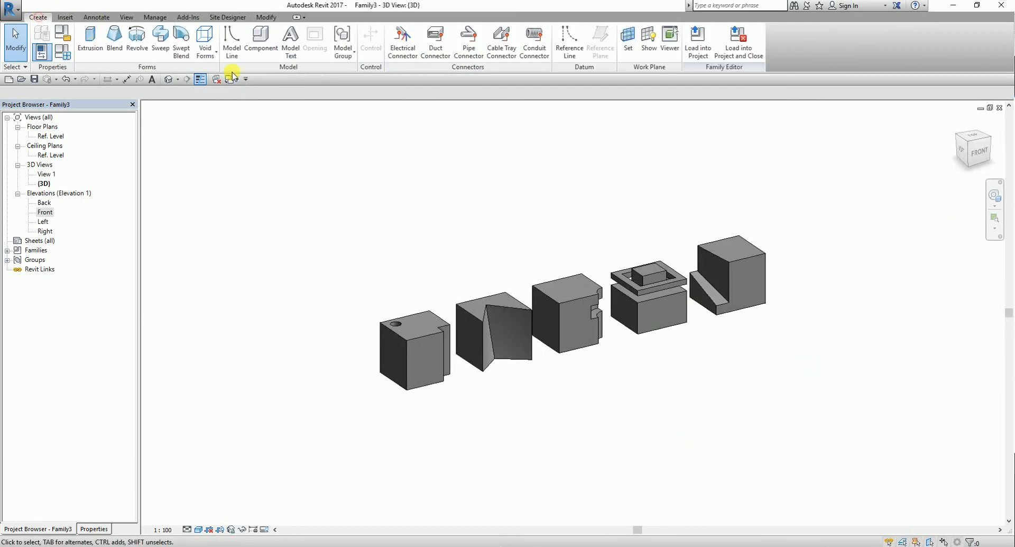
{"action": "left_click", "coordinate": [212, 53]}
{"action": "left_click", "coordinate": [792, 367]}
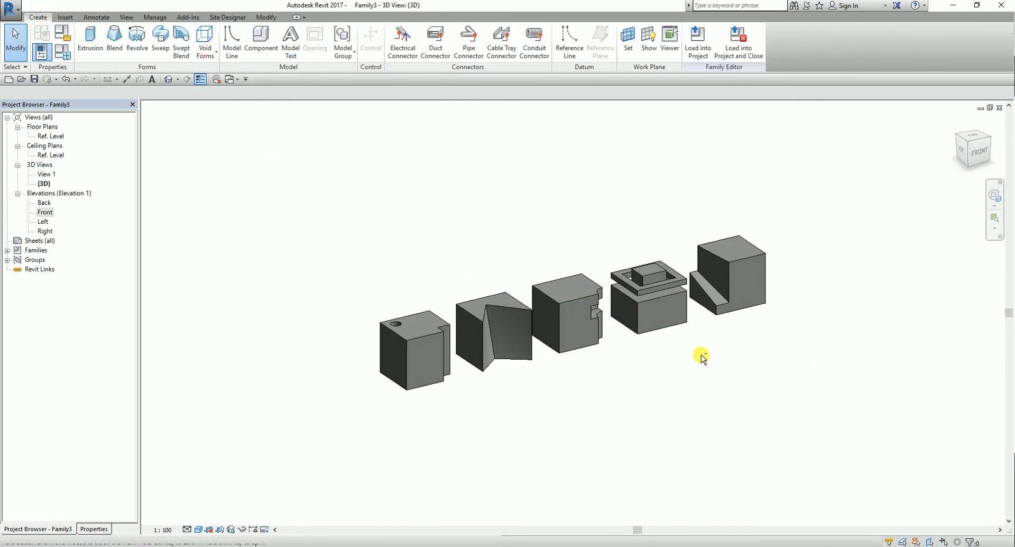
{"action": "middle_click_drag", "start_coordinate": [703, 354], "coordinate": [691, 426], "text": "shift"}
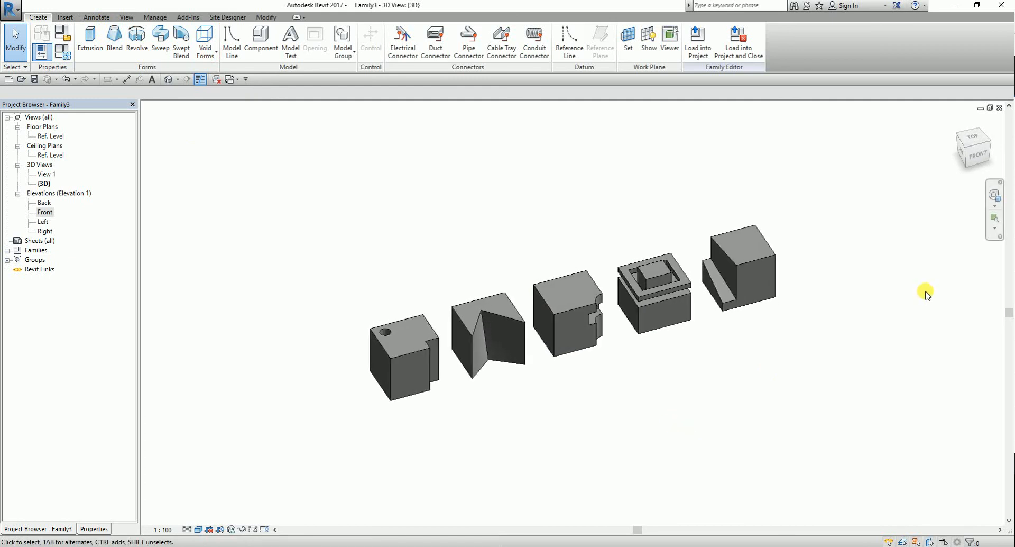
{"action": "left_click", "coordinate": [967, 151]}
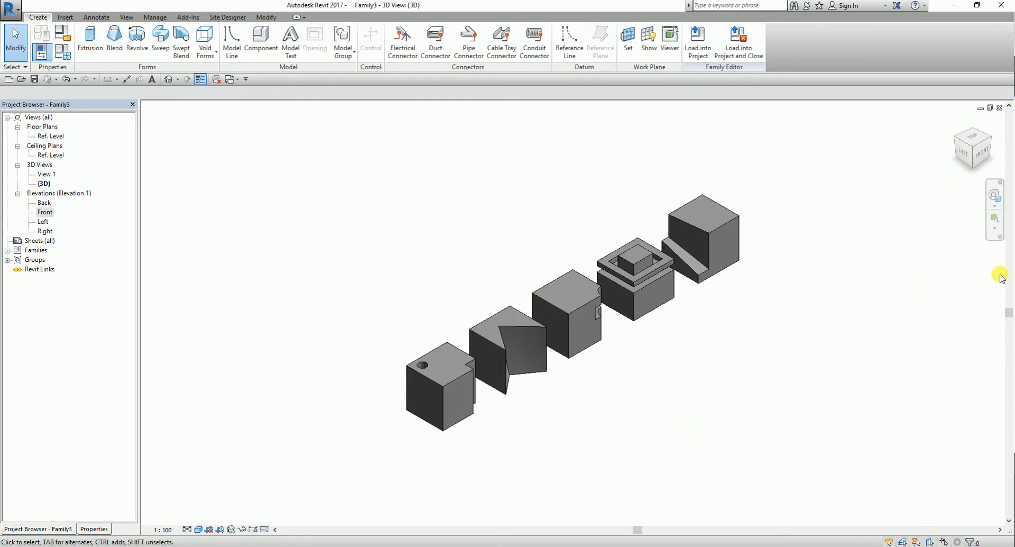
{"action": "scroll", "coordinate": [779, 367], "scroll_direction": "up", "scroll_amount": 3}
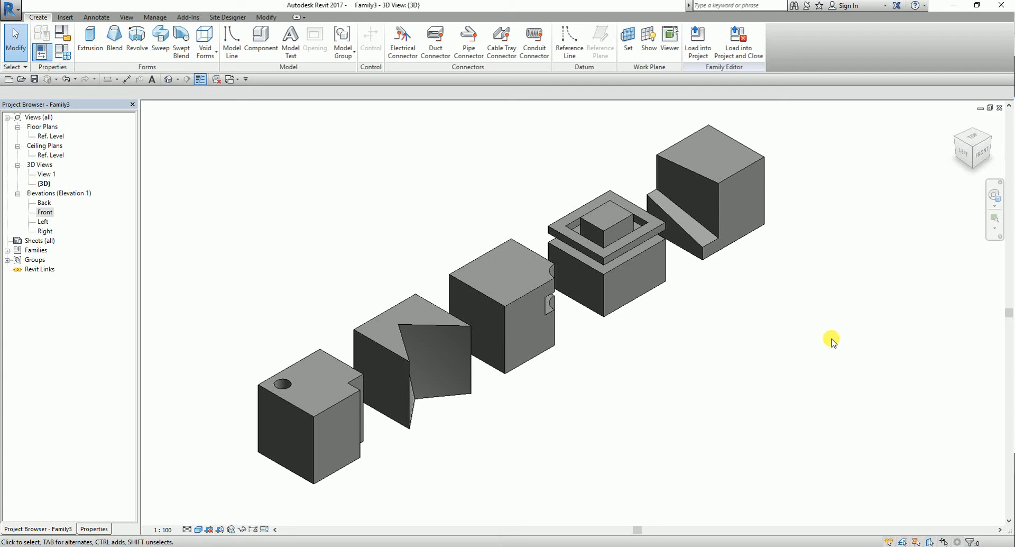
{"action": "left_click", "coordinate": [983, 145]}
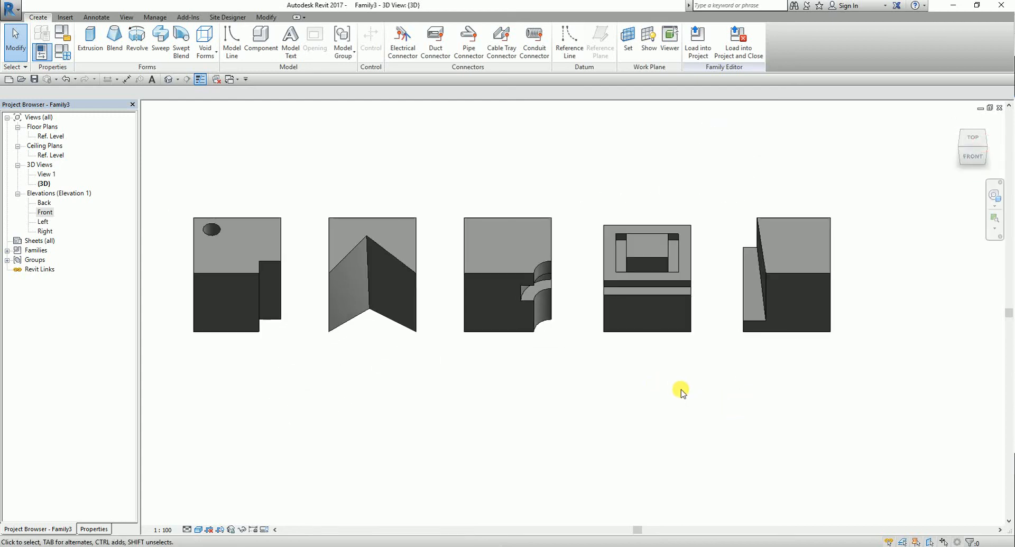
{"action": "middle_click_drag", "start_coordinate": [690, 402], "coordinate": [717, 419]}
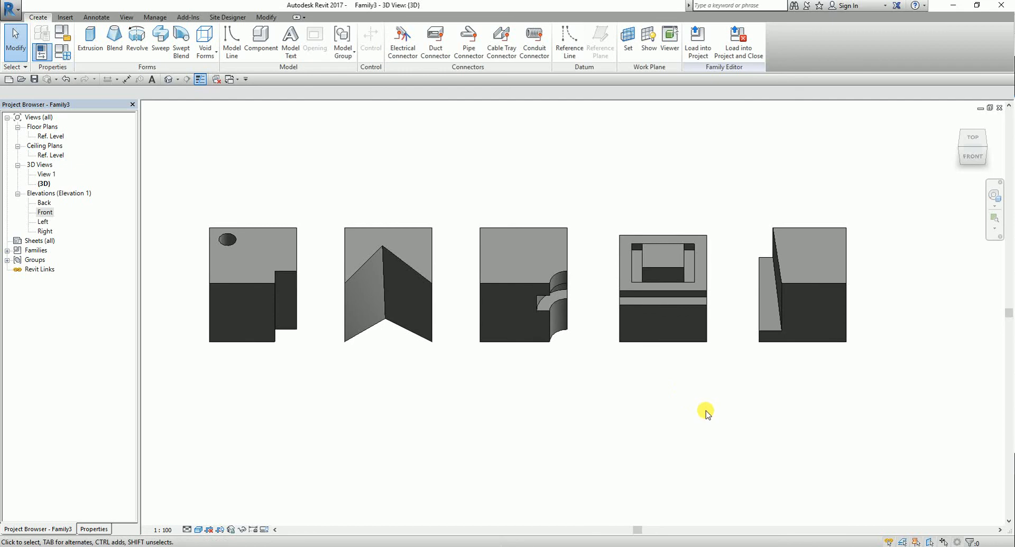
Try the Hidden Line visual style on the 3D view of the five blocks and return the view to Shaded
{"action": "left_click", "coordinate": [198, 529]}
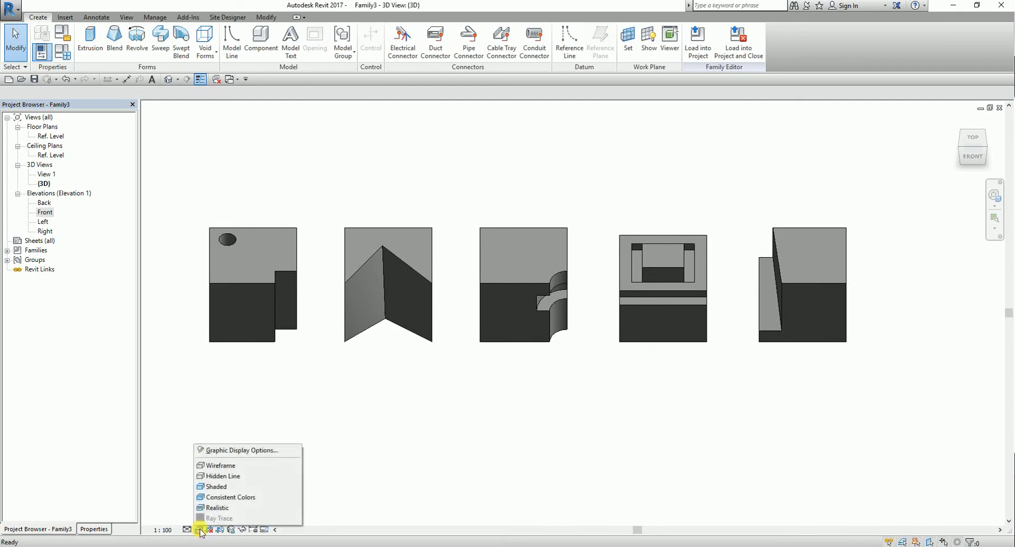
{"action": "left_click", "coordinate": [217, 480]}
{"action": "scroll", "coordinate": [588, 373], "scroll_direction": "up", "scroll_amount": 1}
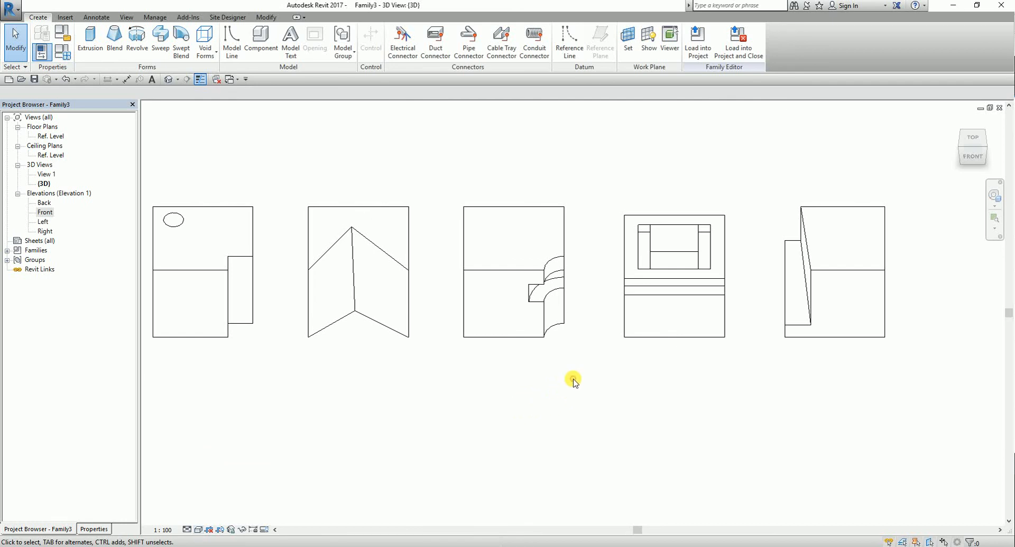
{"action": "key", "text": "s"}
{"action": "key", "text": "d"}
{"action": "middle_click_drag", "start_coordinate": [582, 387], "coordinate": [608, 392]}
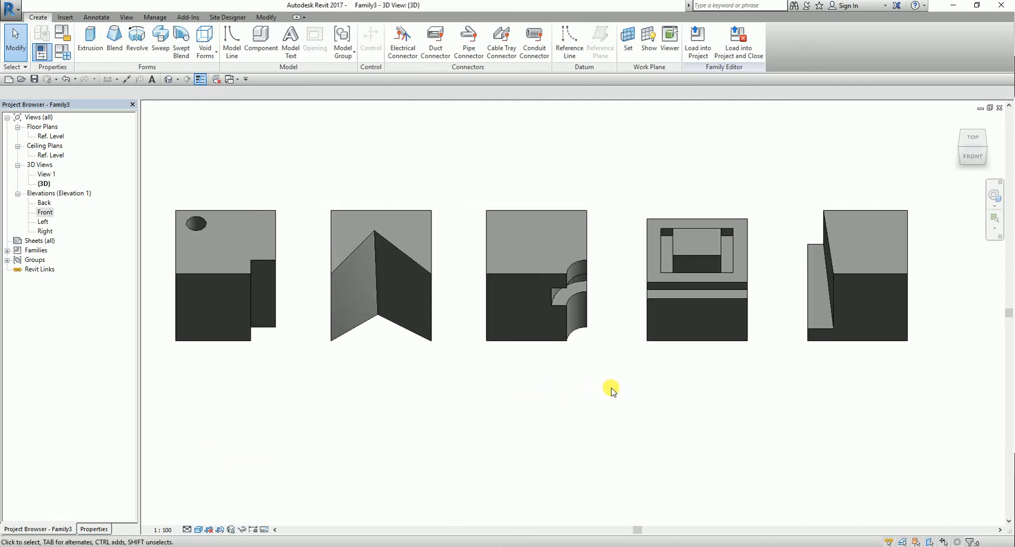
{"action": "middle_click_drag", "start_coordinate": [612, 389], "coordinate": [647, 405]}
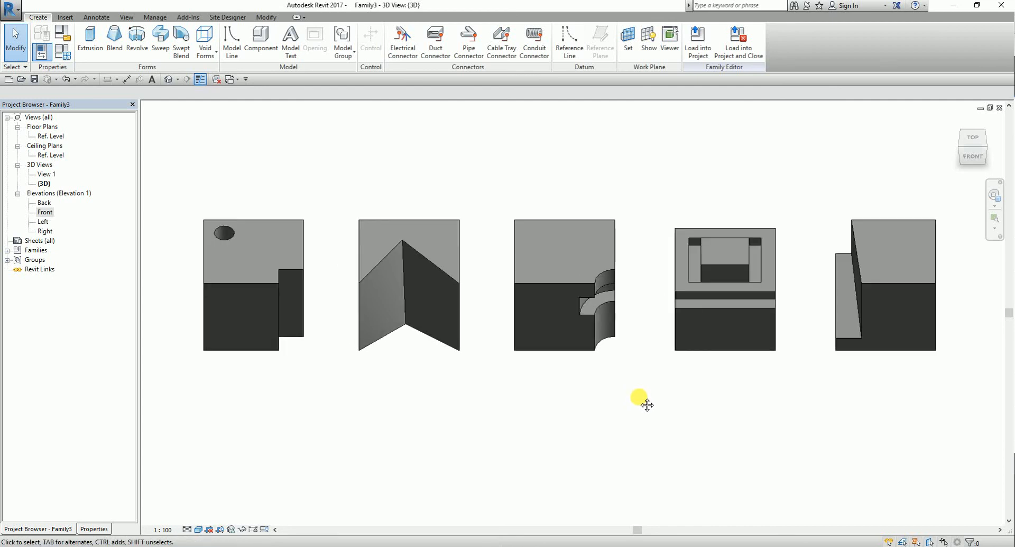